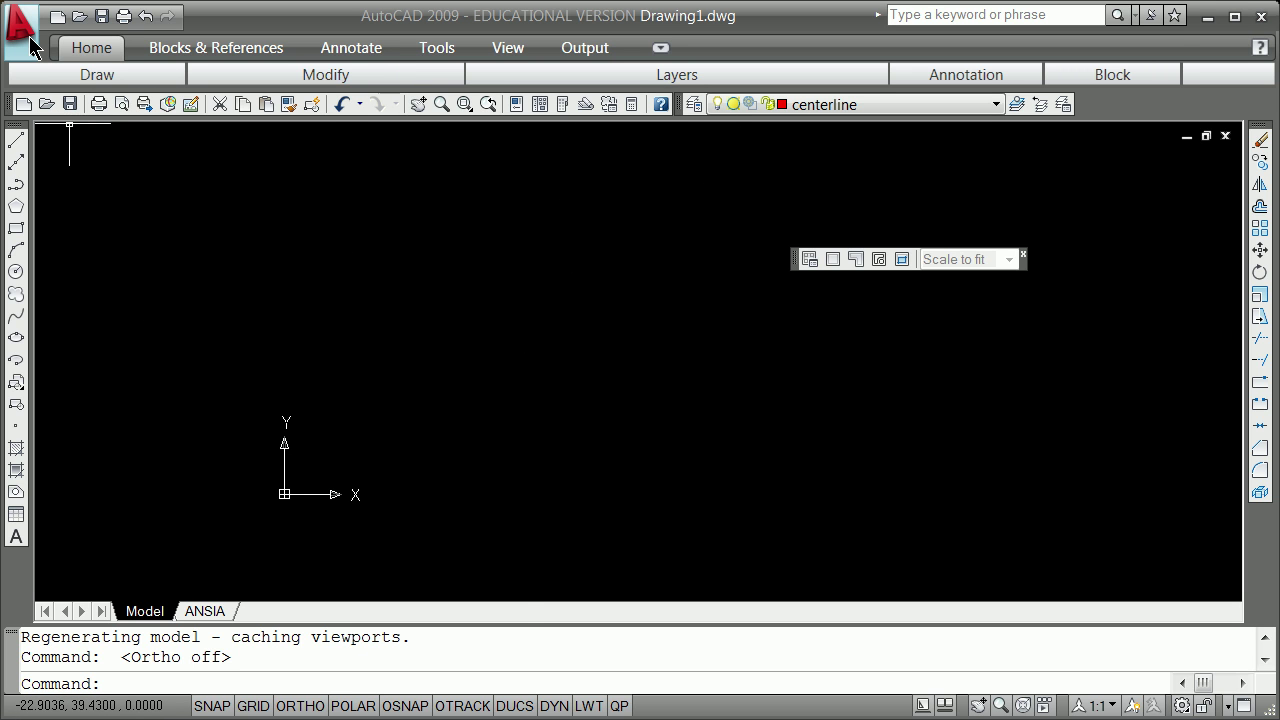
Create a new drawing from the wrautocad_decimal_feet.dwt template.
left_click(35, 44)
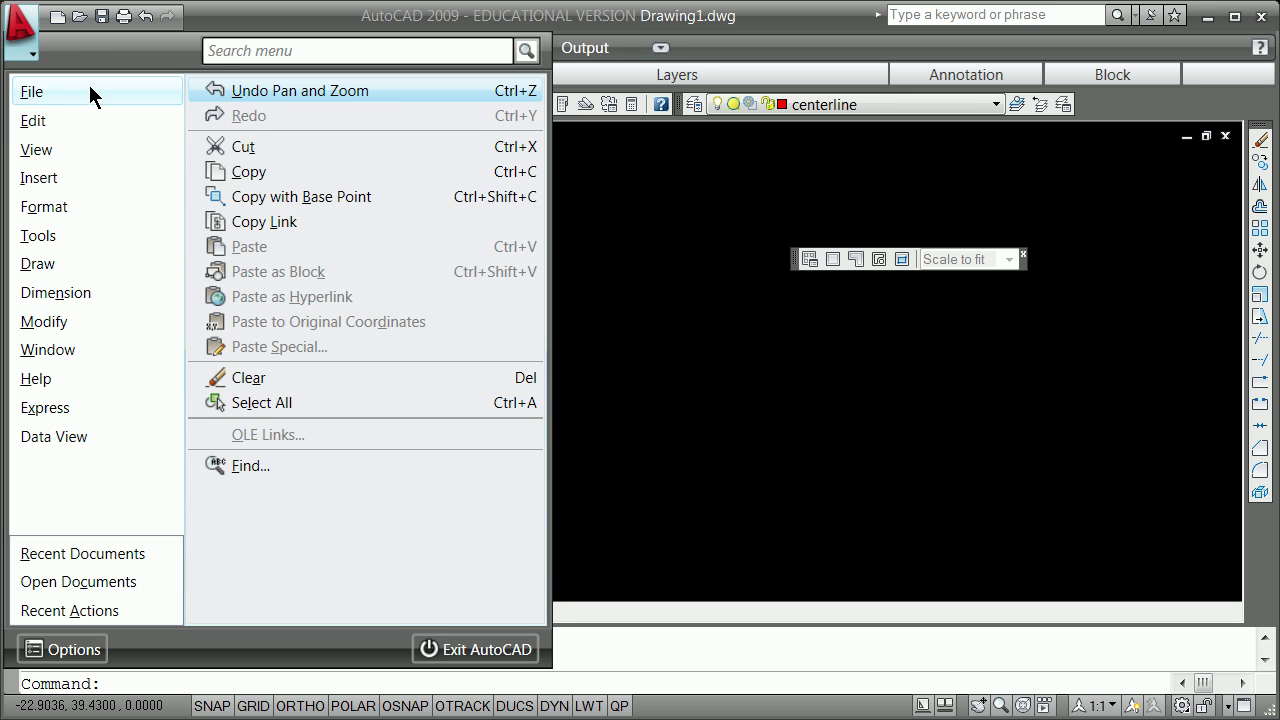
mouse_move(90, 87)
left_click(249, 95)
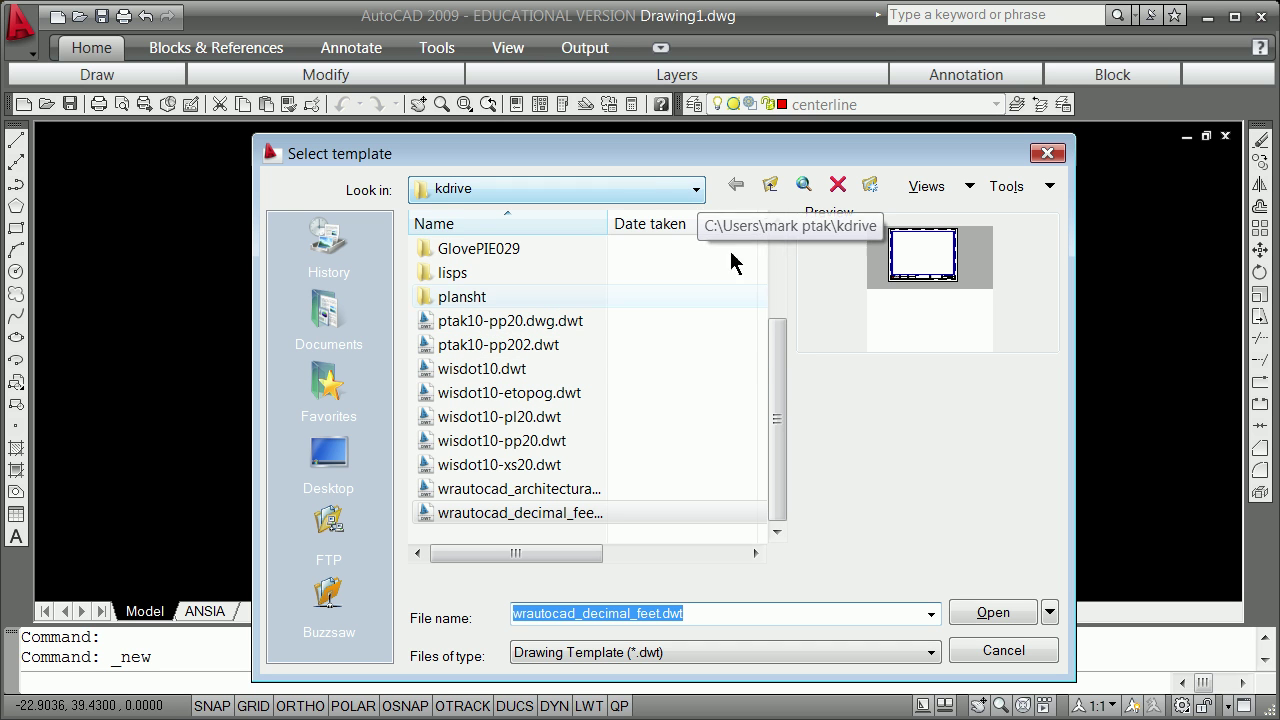
left_click(505, 530)
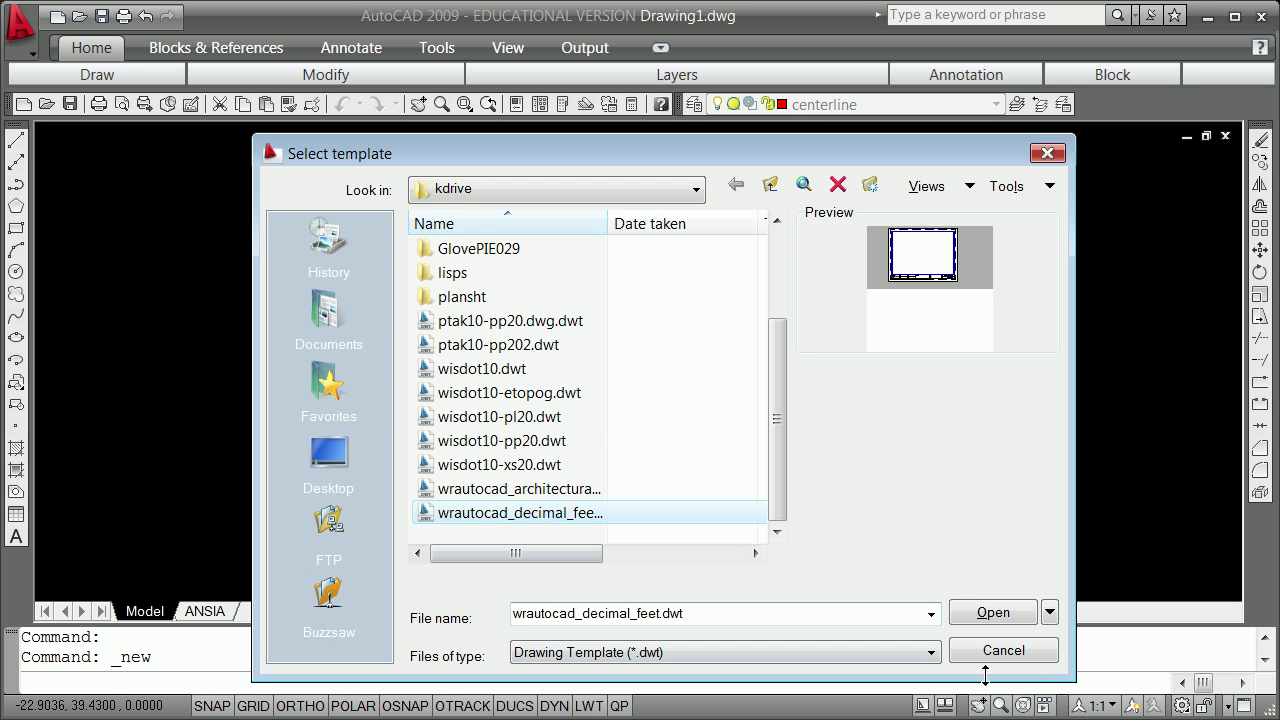
left_click(1006, 615)
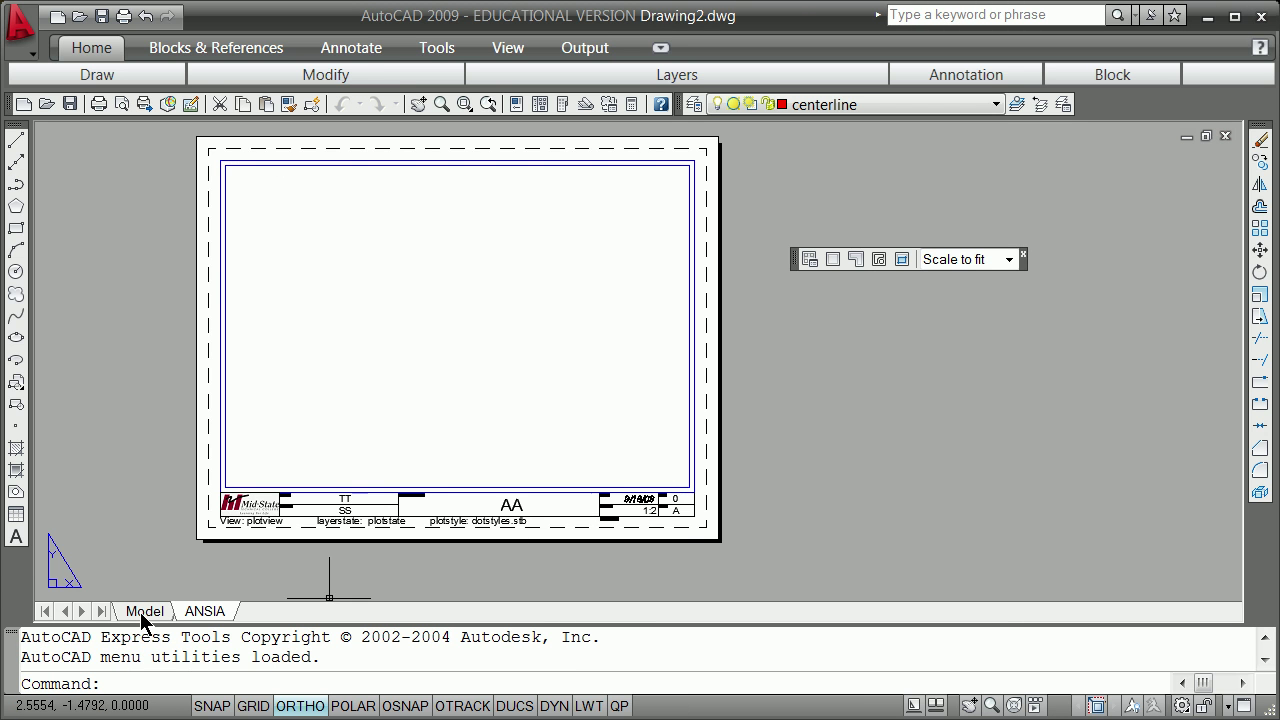
Switch to the Model tab and dismiss the missing help file messages.
left_click(144, 611)
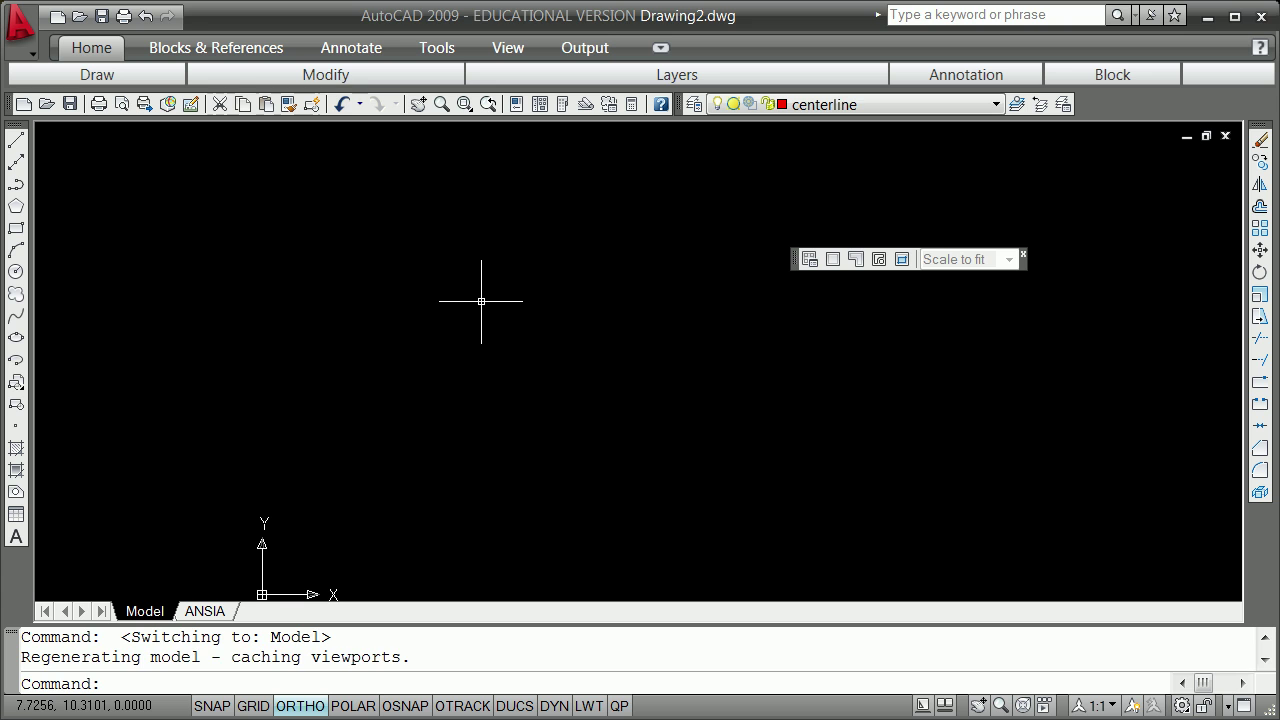
key("F1")
left_click(713, 418)
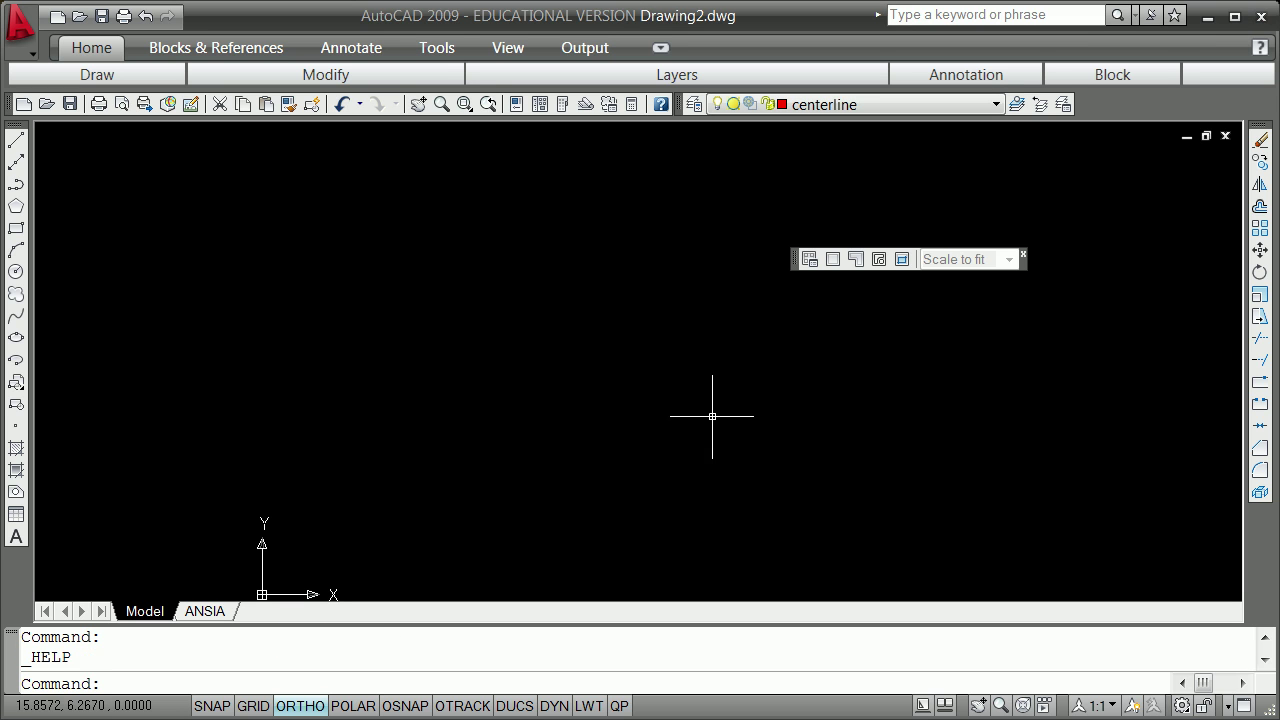
key("F1")
left_click(713, 417)
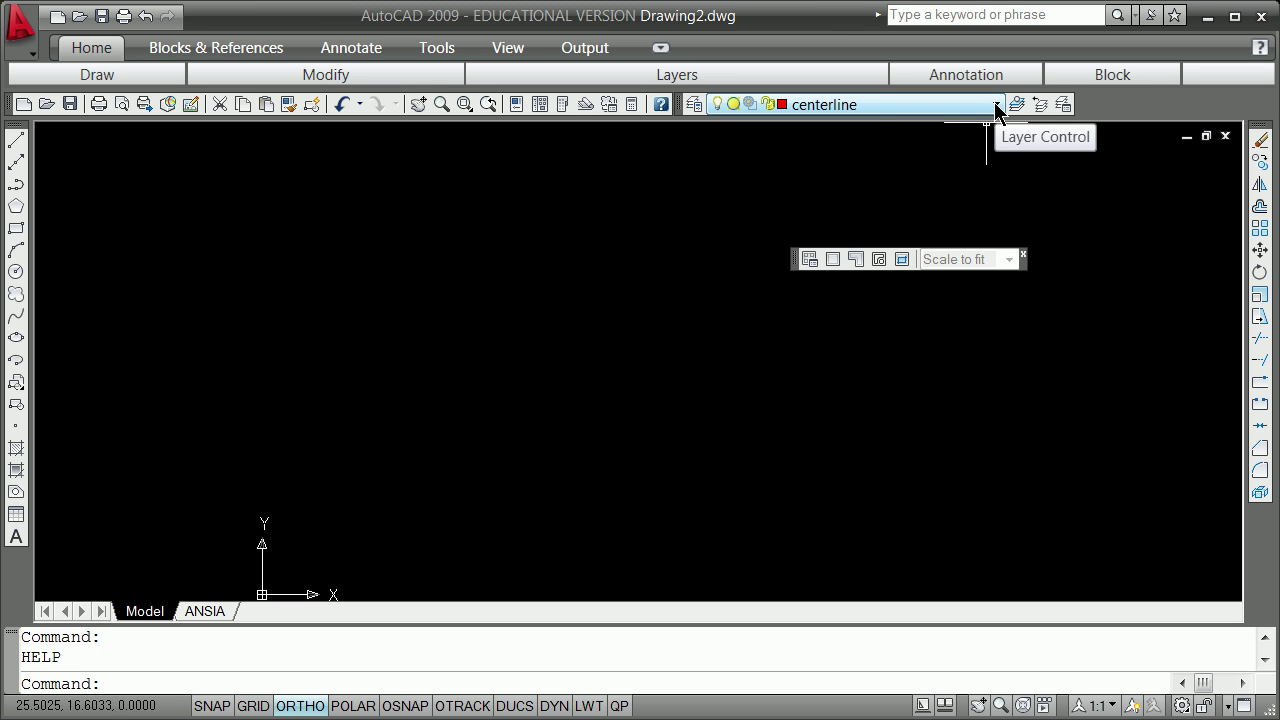
Make object the current layer, accepting the warning that it is off.
right_click(798, 260)
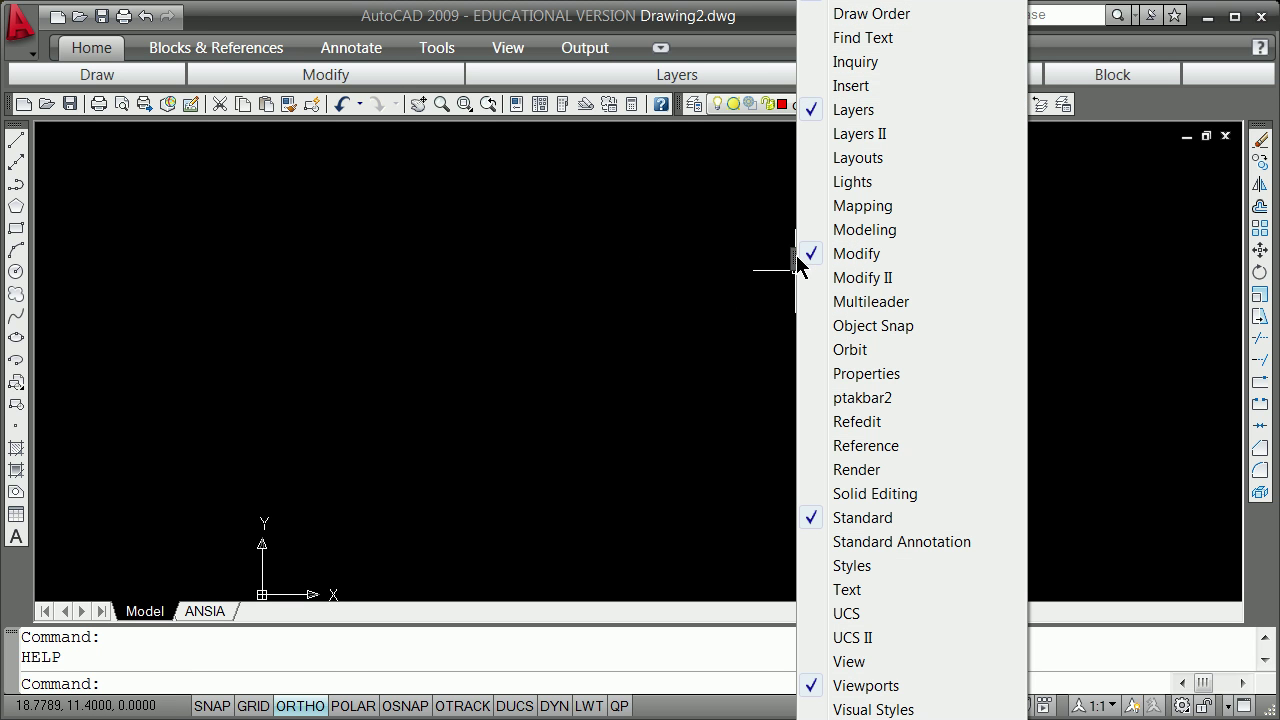
left_click(712, 262)
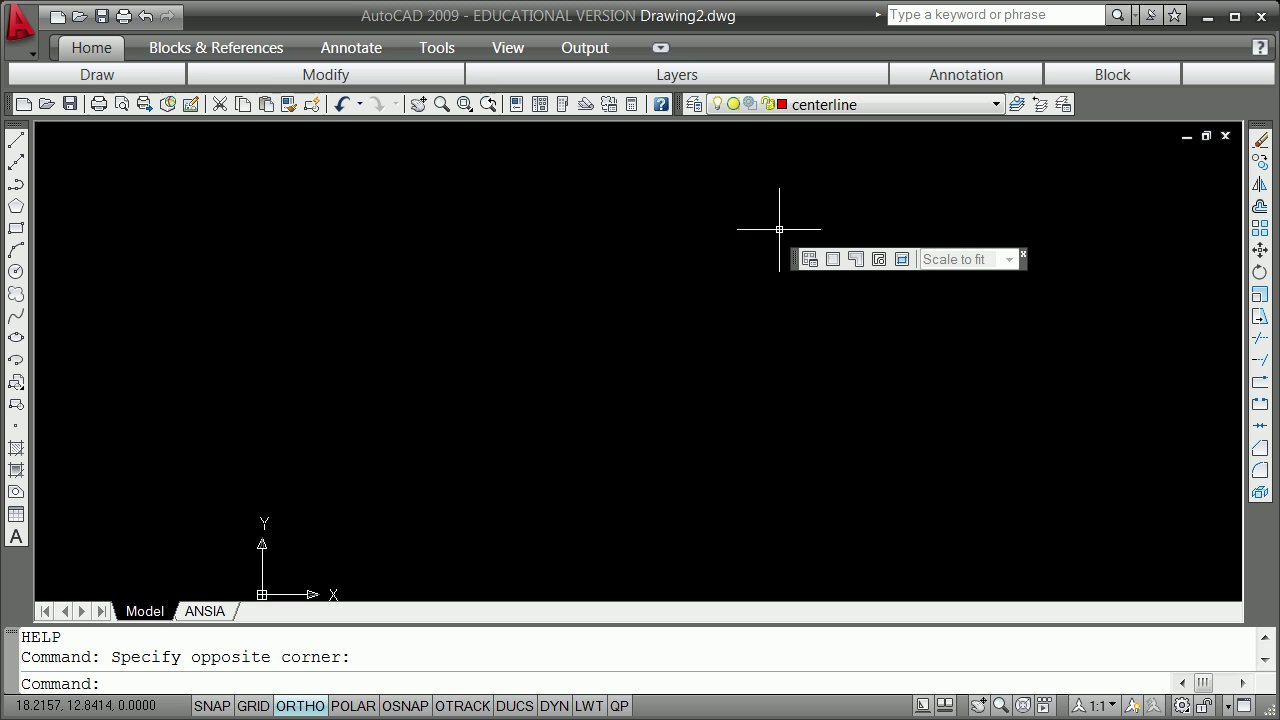
left_click(995, 105)
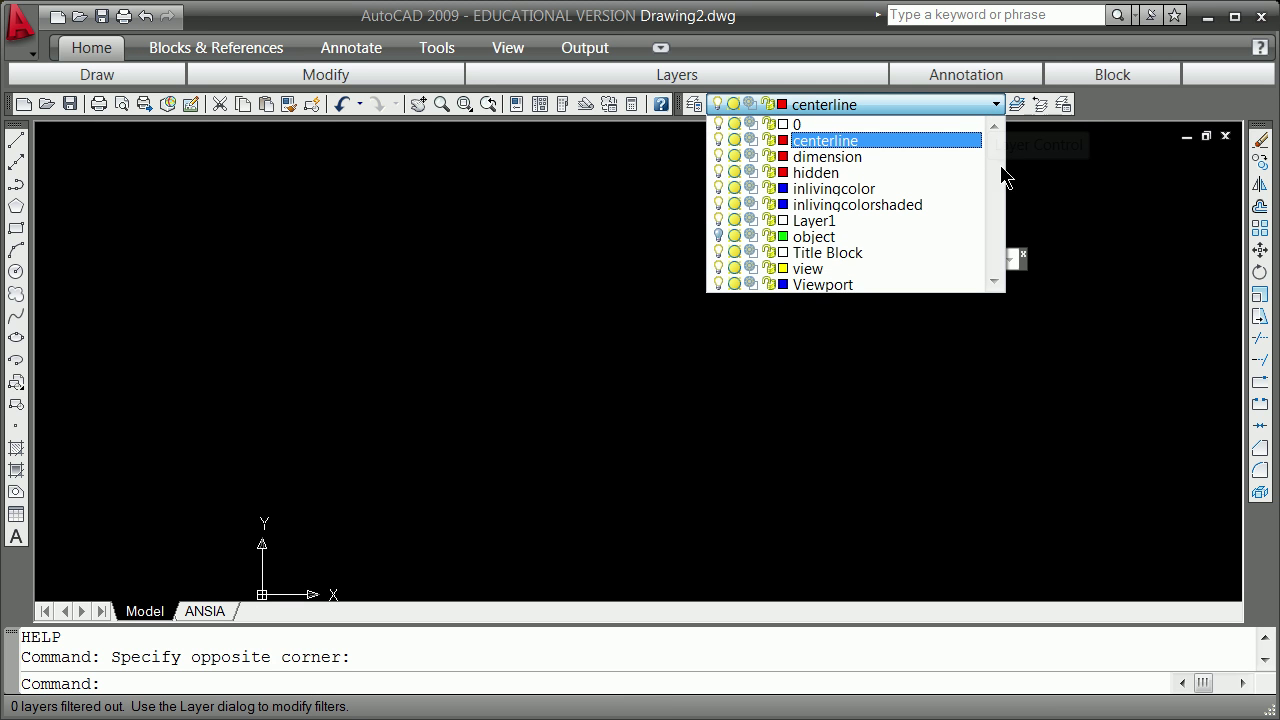
left_click(850, 237)
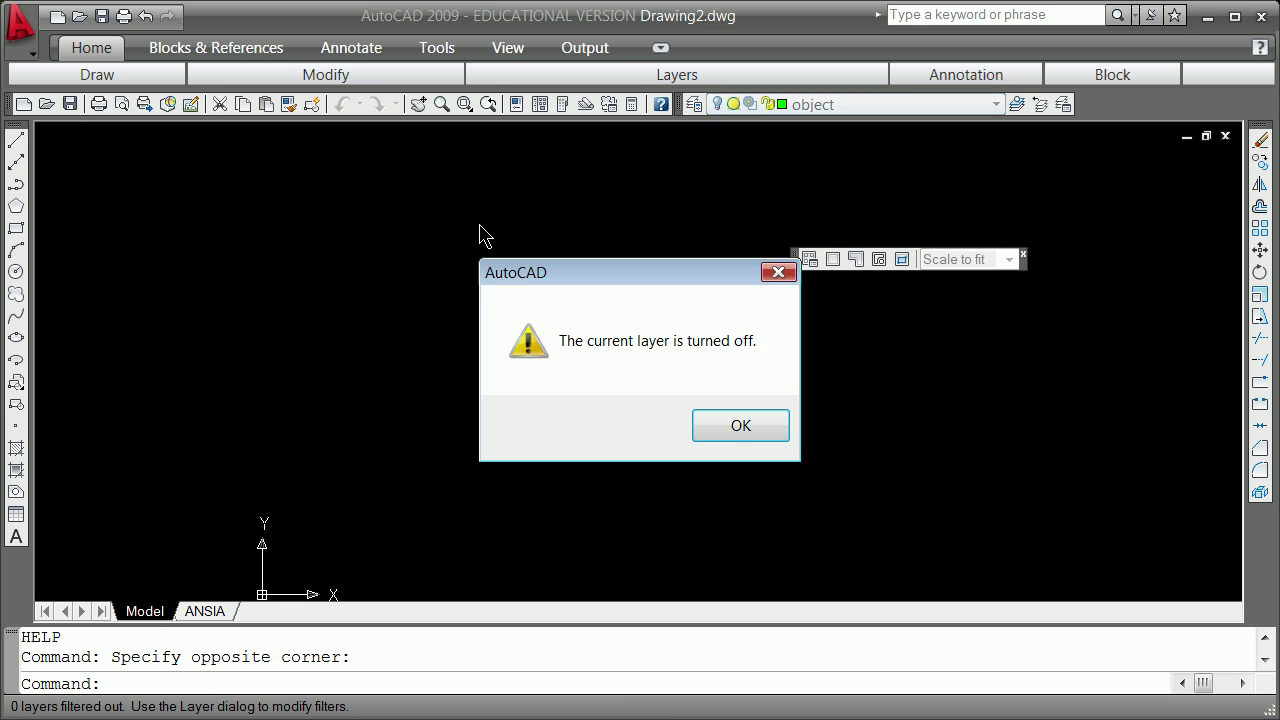
left_click(740, 425)
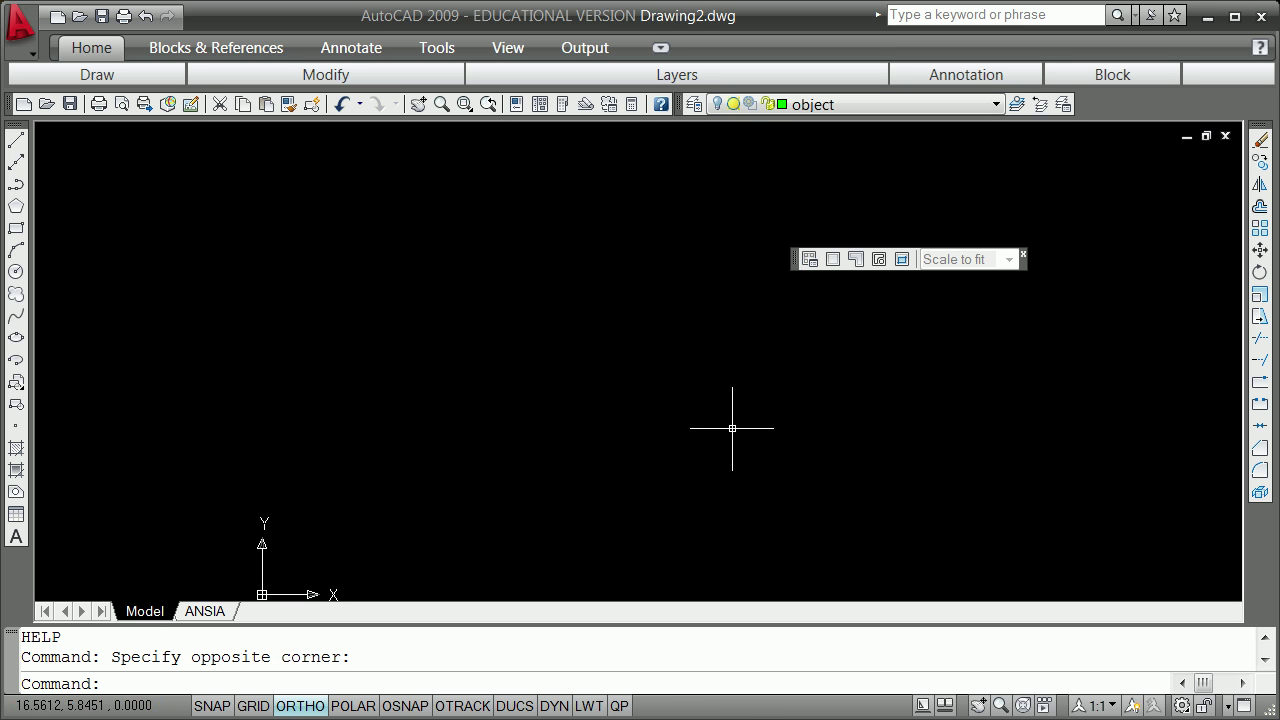
Turn the object layer on in the Layer Properties Manager.
left_click(694, 105)
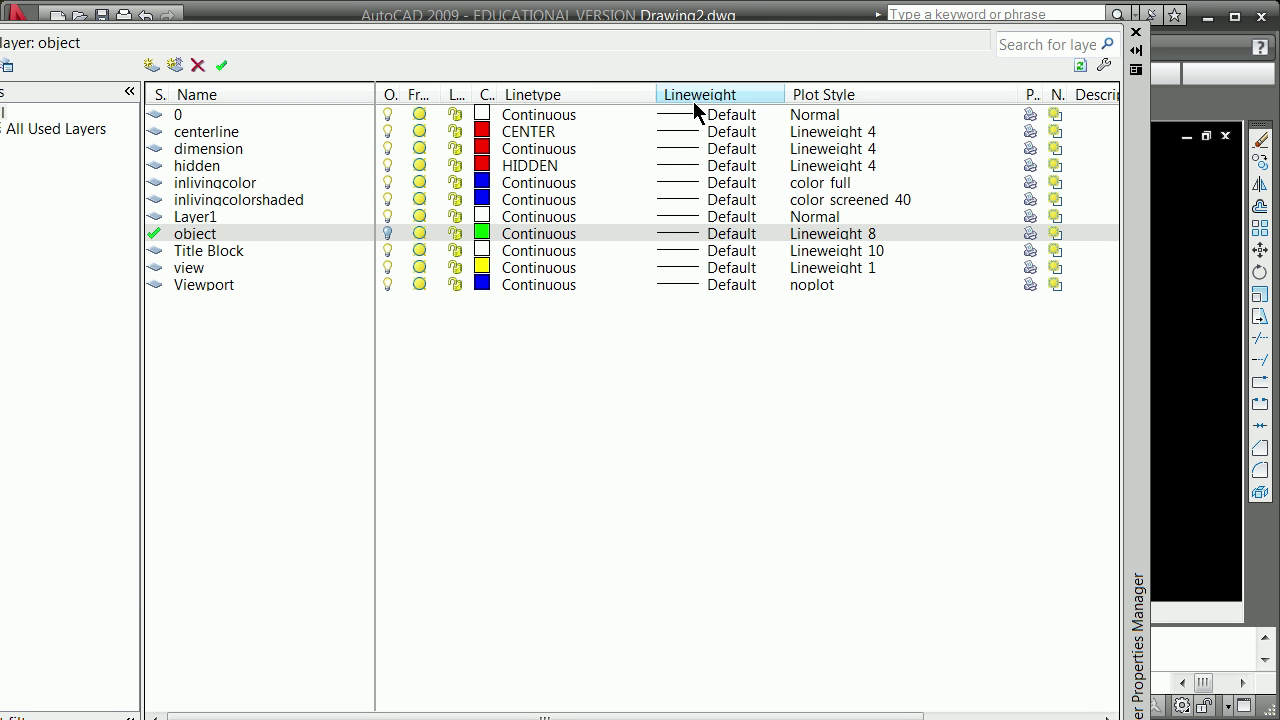
left_click(389, 238)
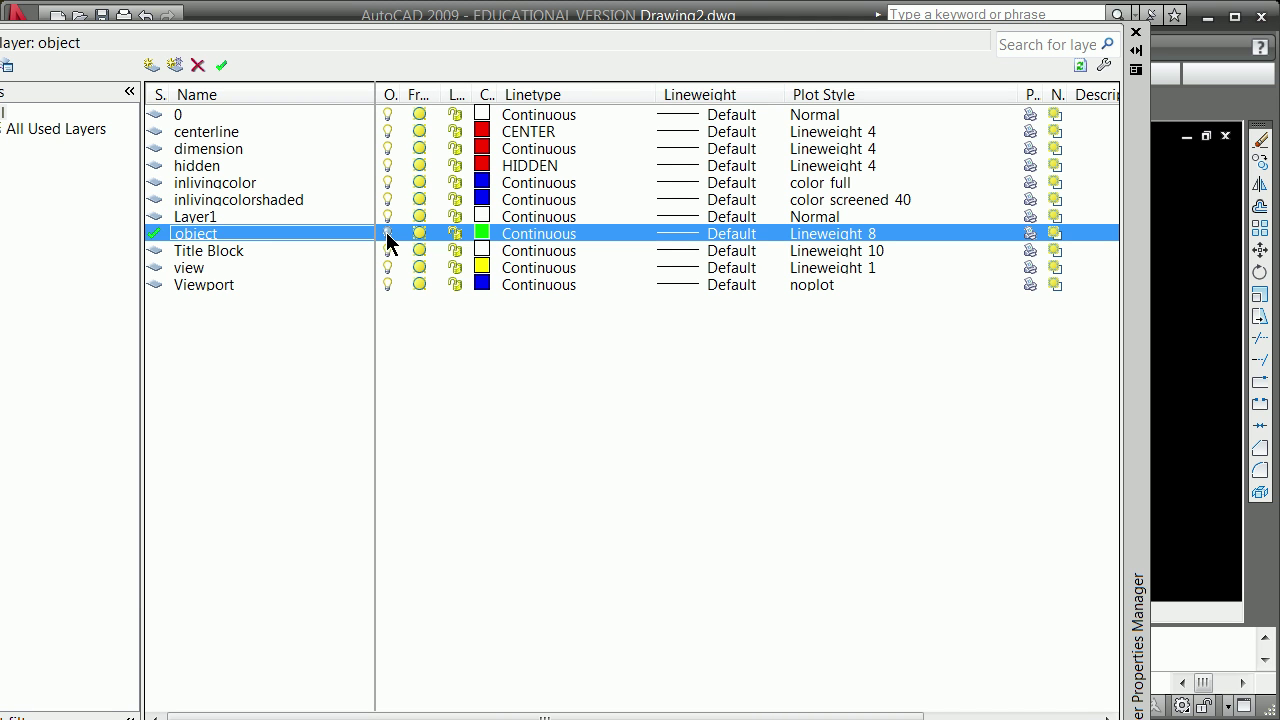
left_click(1137, 32)
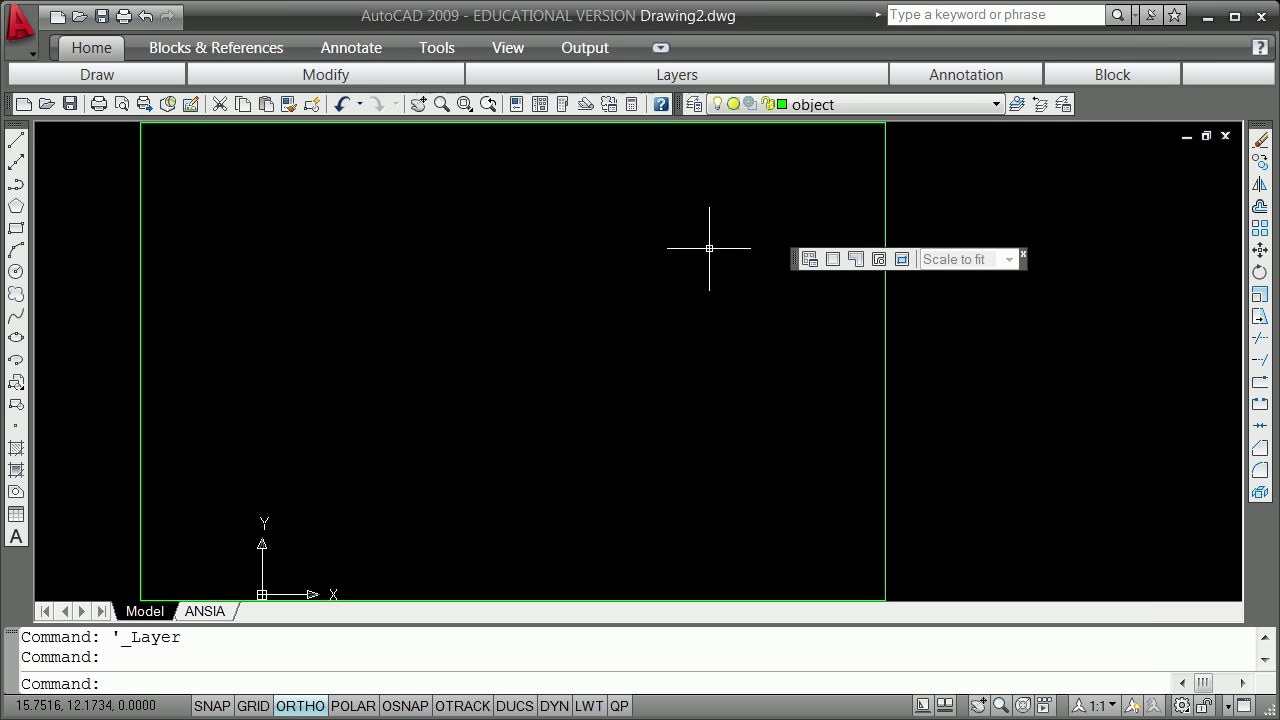
Erase the green rectangle from its right-click menu, then undo the erase.
scroll(470, 234, "down", 2)
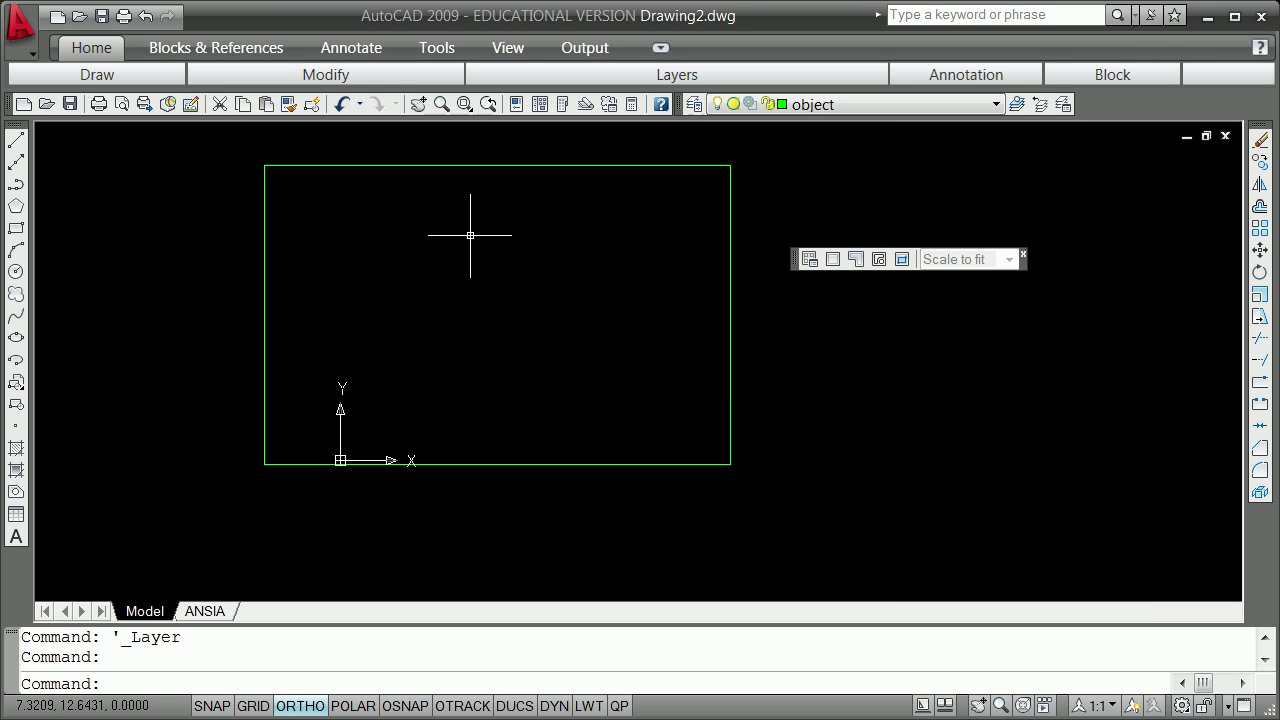
left_click(505, 165)
right_click(497, 203)
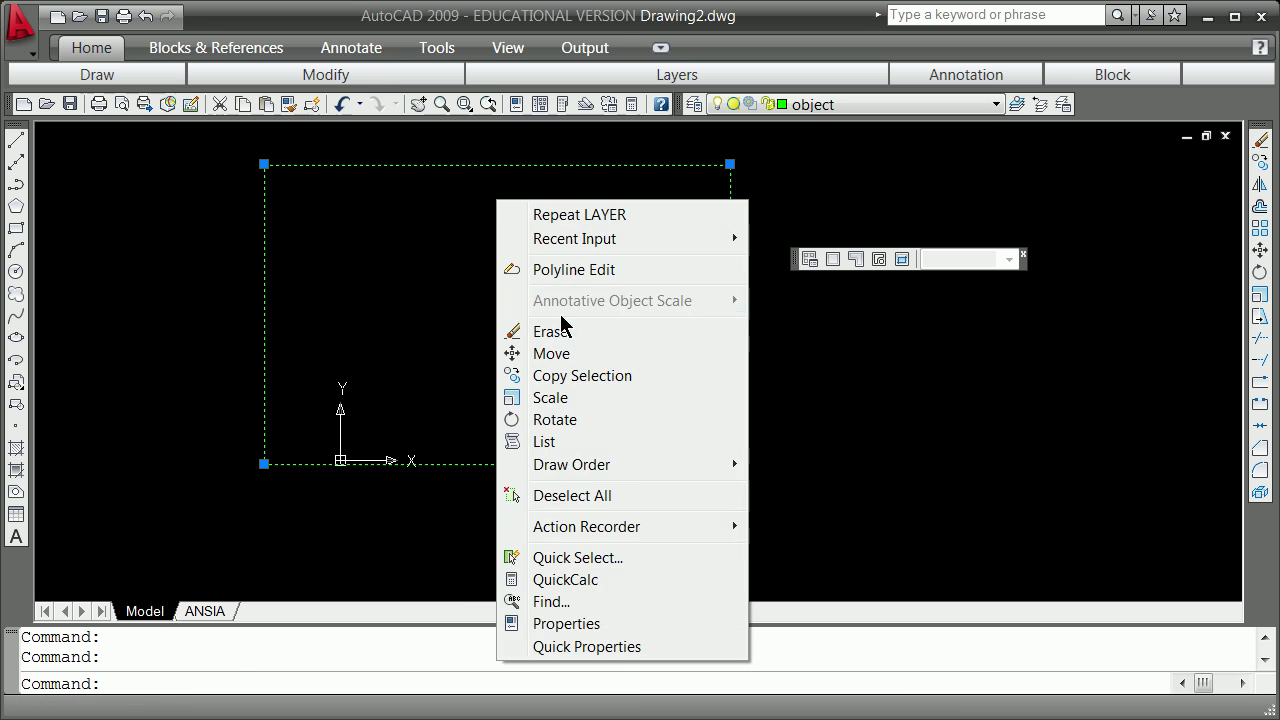
left_click(560, 332)
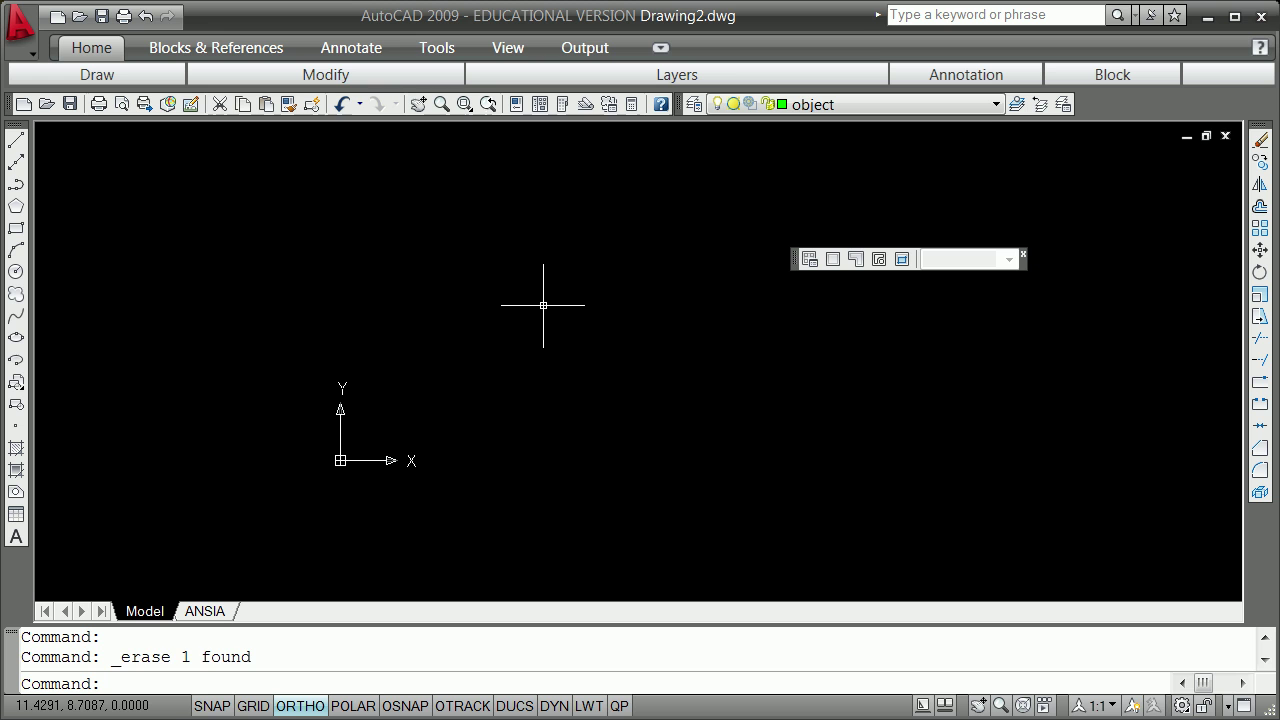
key("Return")
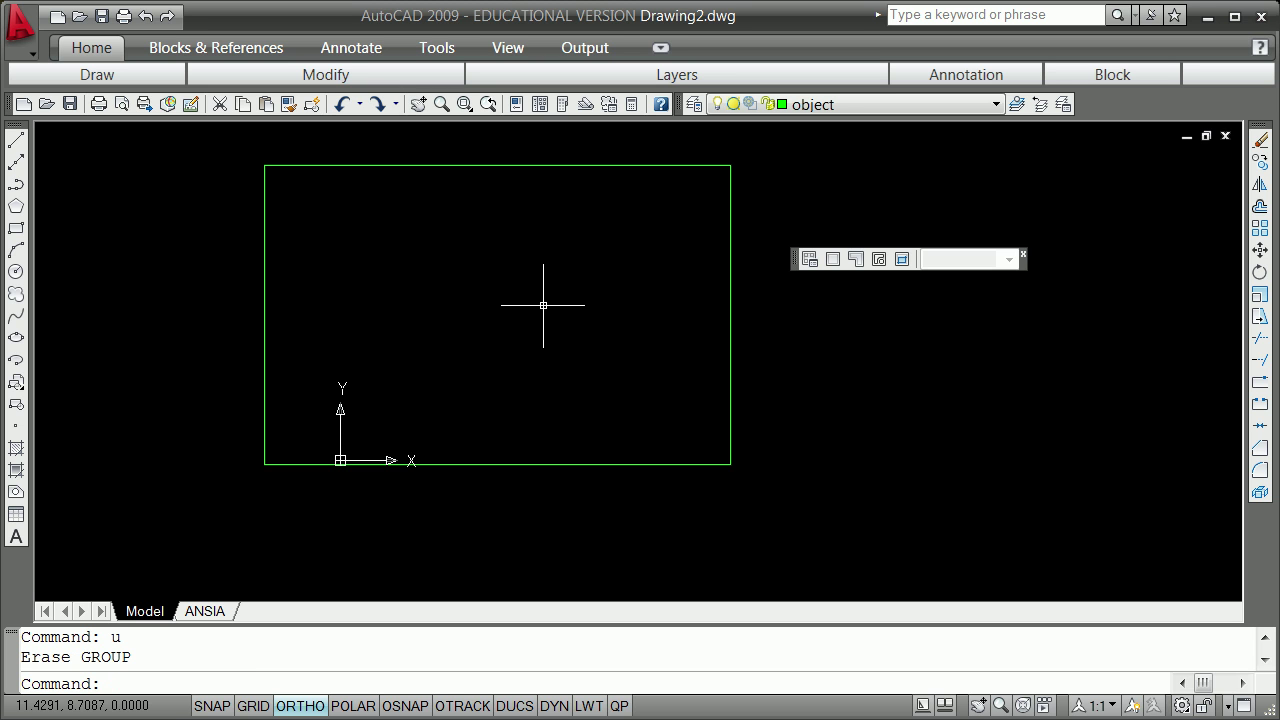
Delete the green rectangle again and undo the deletion.
left_click(524, 164)
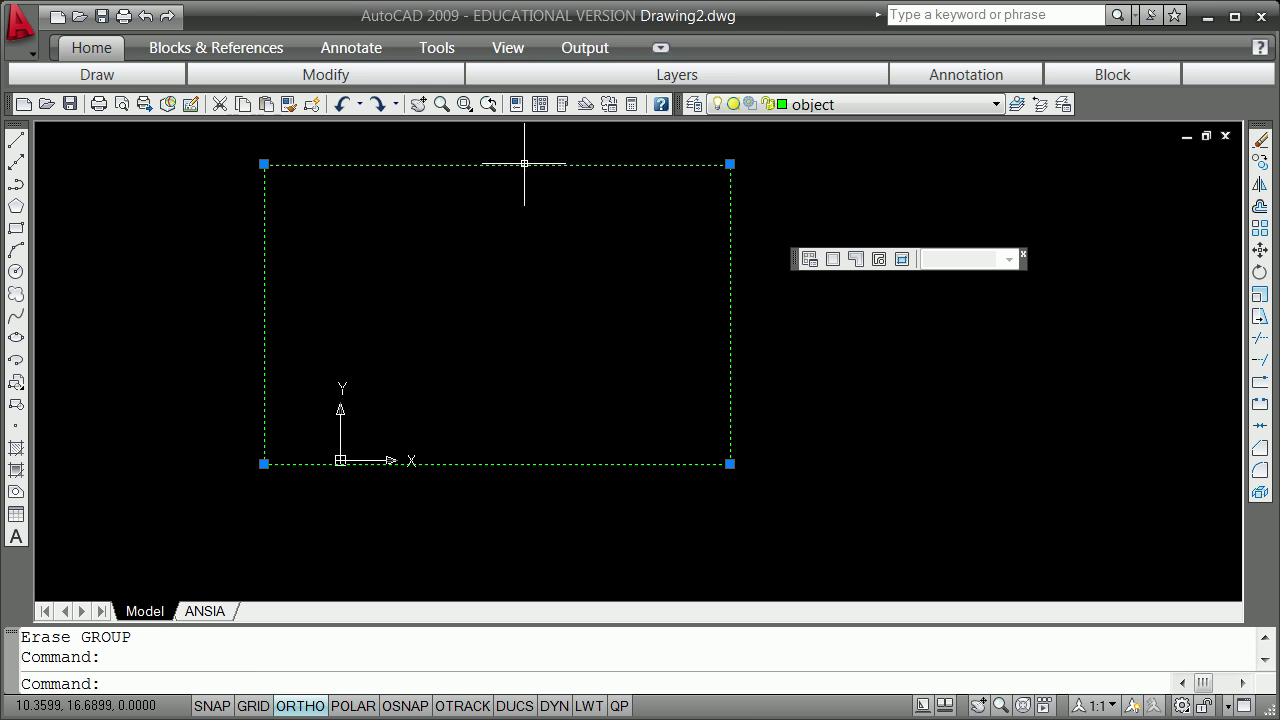
key("Delete")
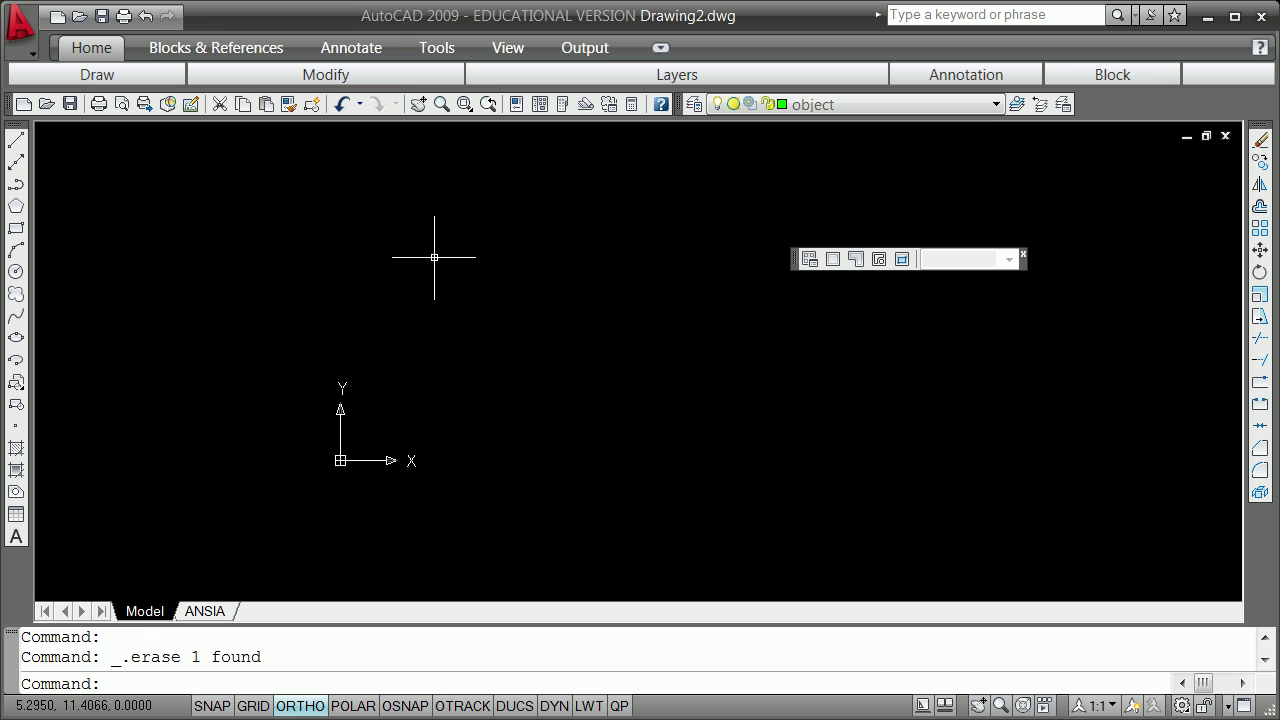
key("Escape")
mouse_move(516, 84)
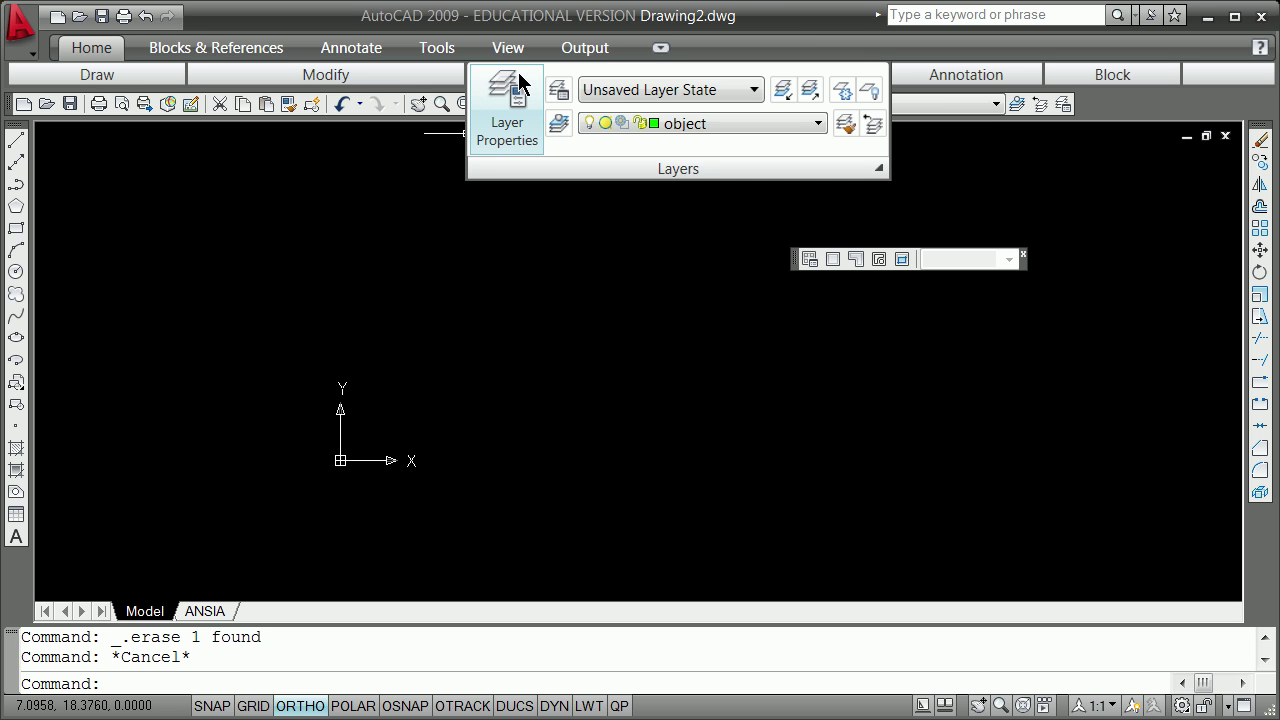
left_click(342, 104)
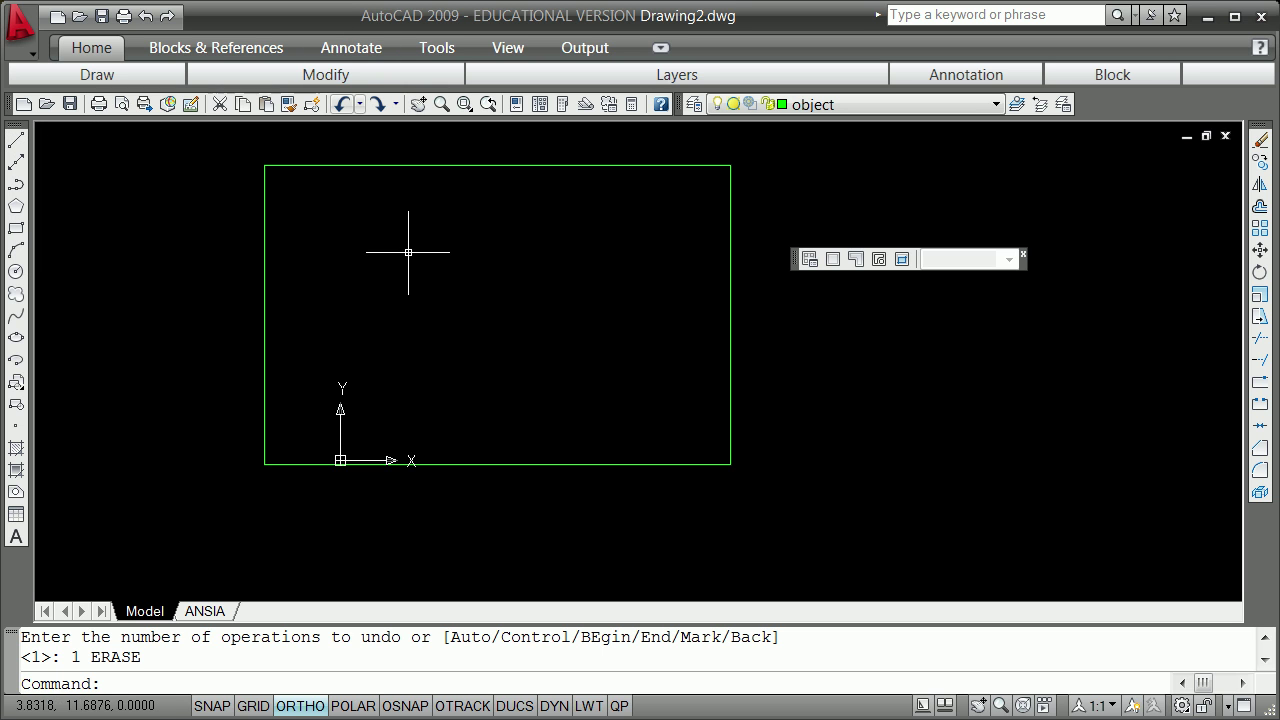
Erase the green rectangle with the E command.
left_click(422, 163)
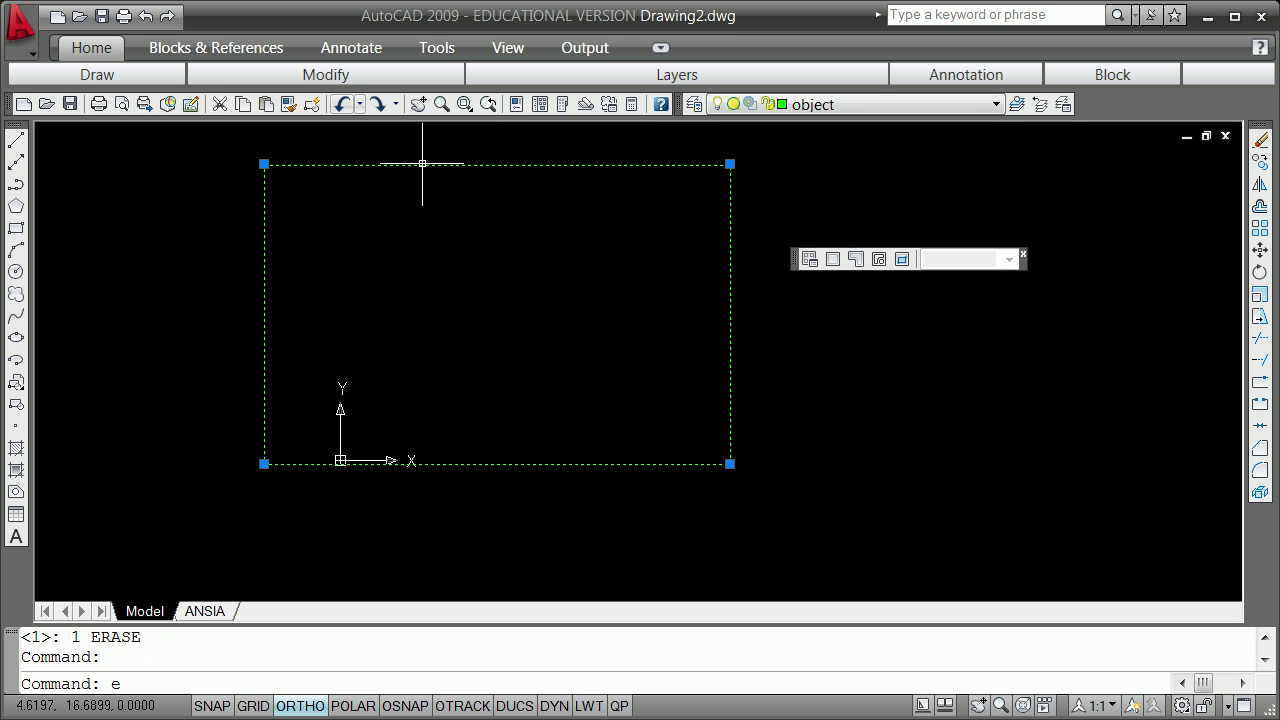
type("e")
key("Return")
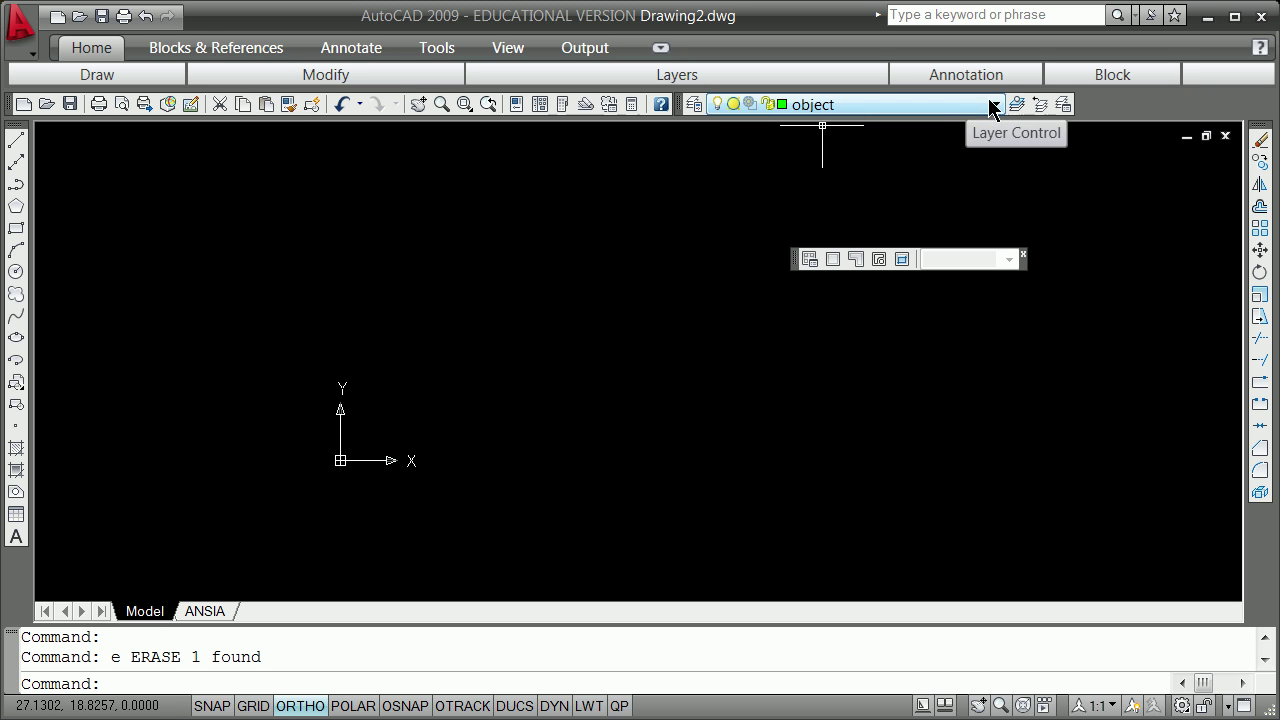
Make view the current layer and draw a 20 by 20 square.
left_click(993, 104)
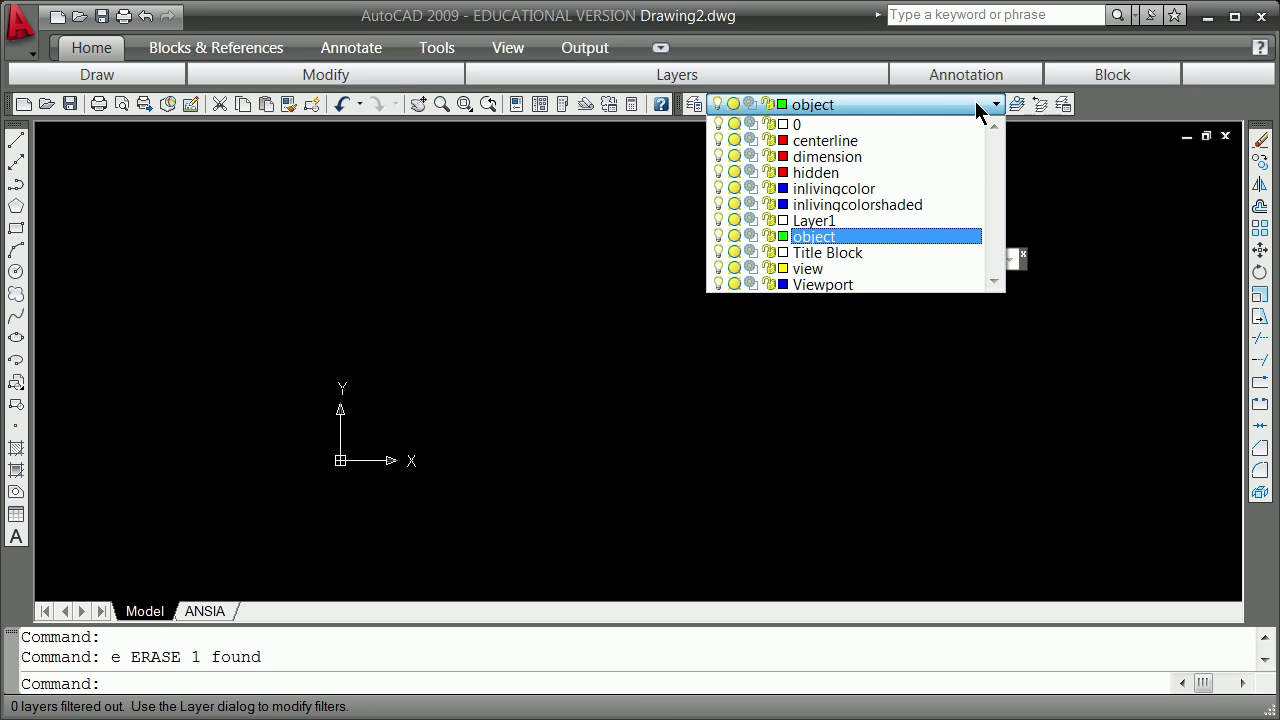
left_click(866, 268)
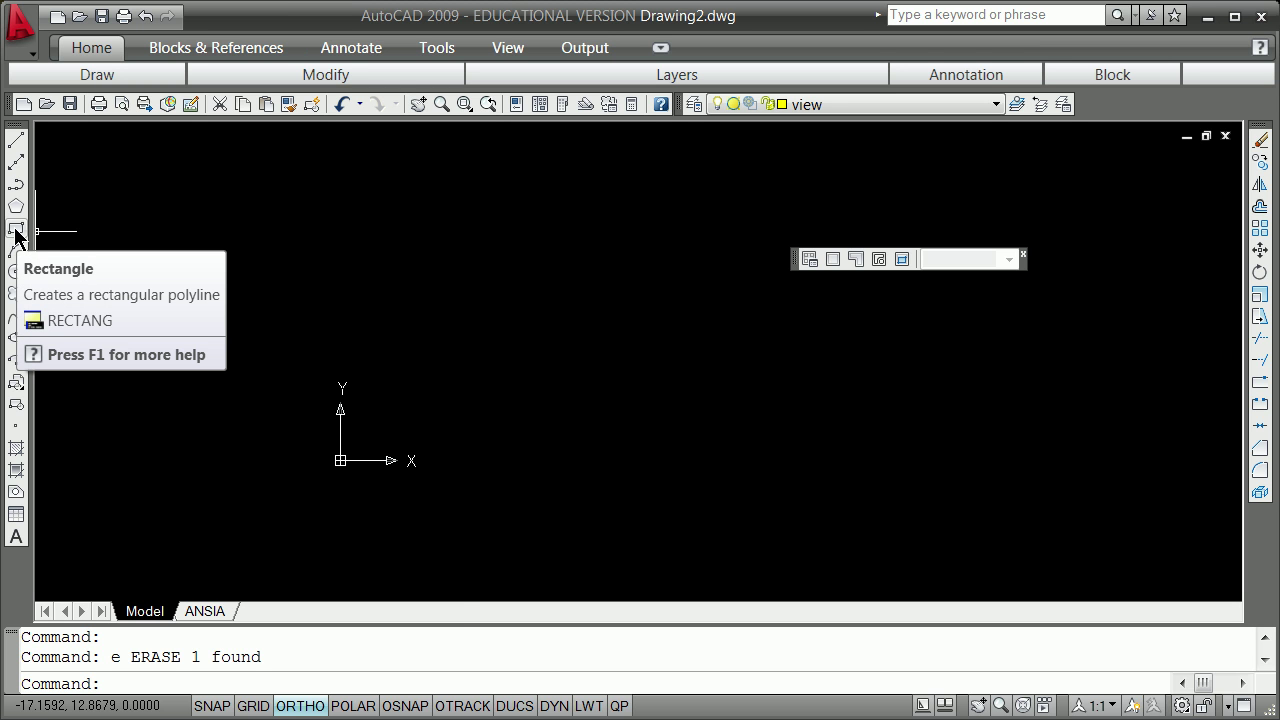
left_click(16, 230)
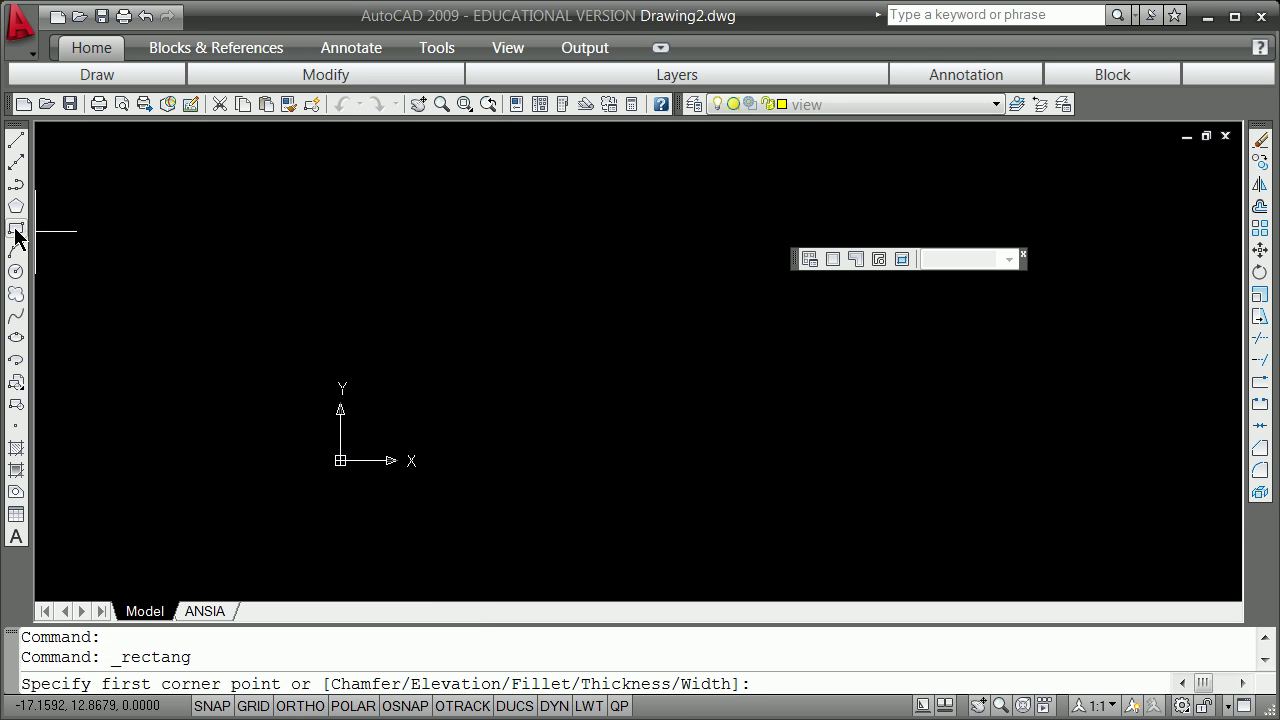
left_click(487, 410)
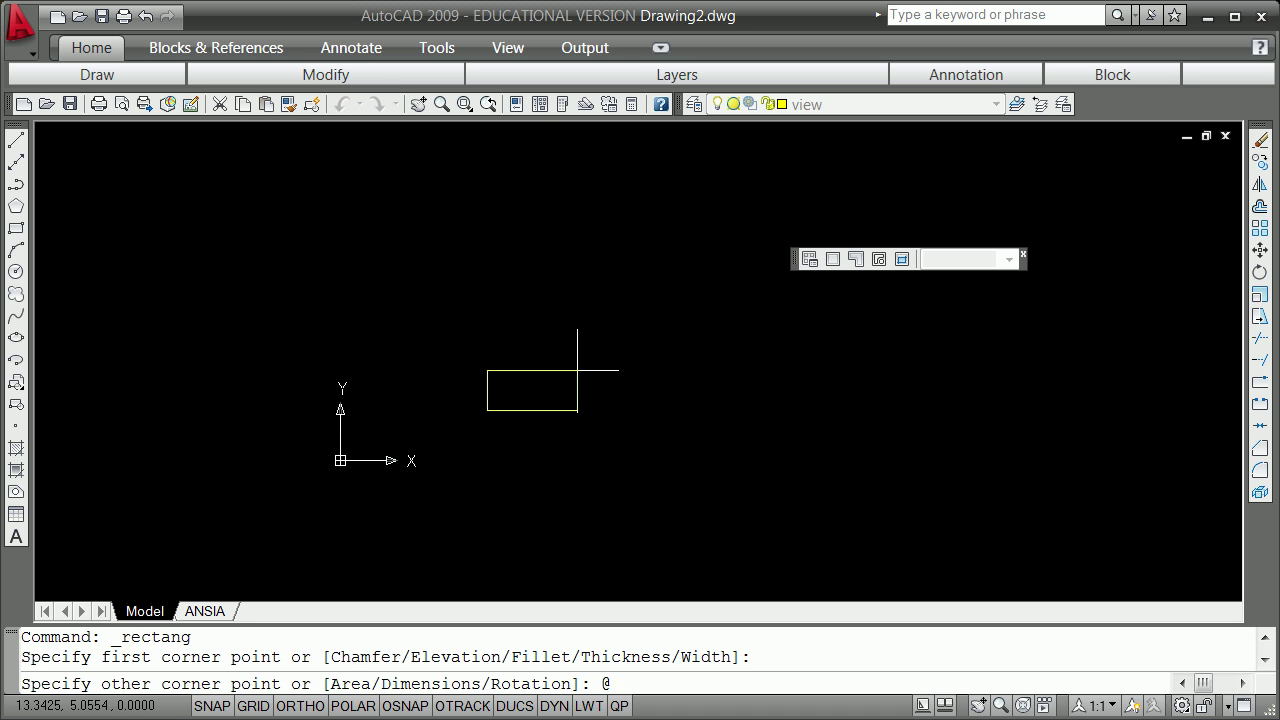
type("@20,2")
key("Return")
key("F8")
key("Escape")
key("Escape")
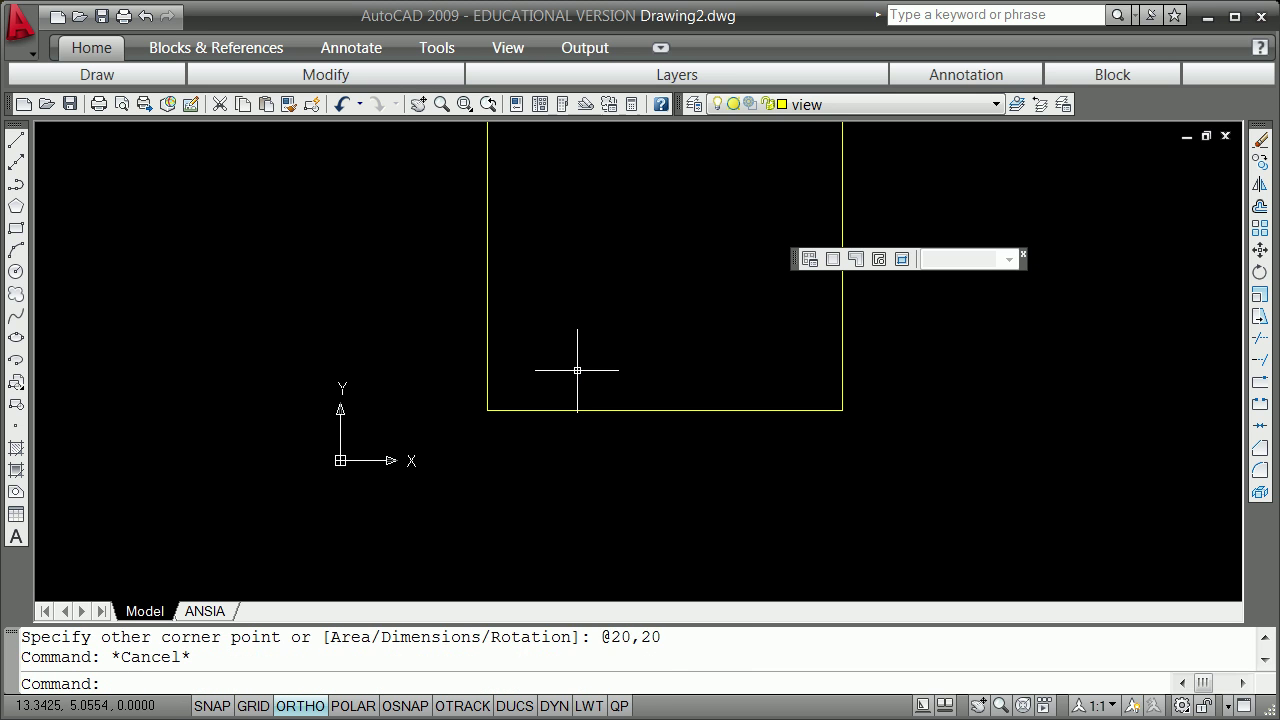
Zoom to extents so the whole square fills the view.
type("z")
key("Return")
type("e")
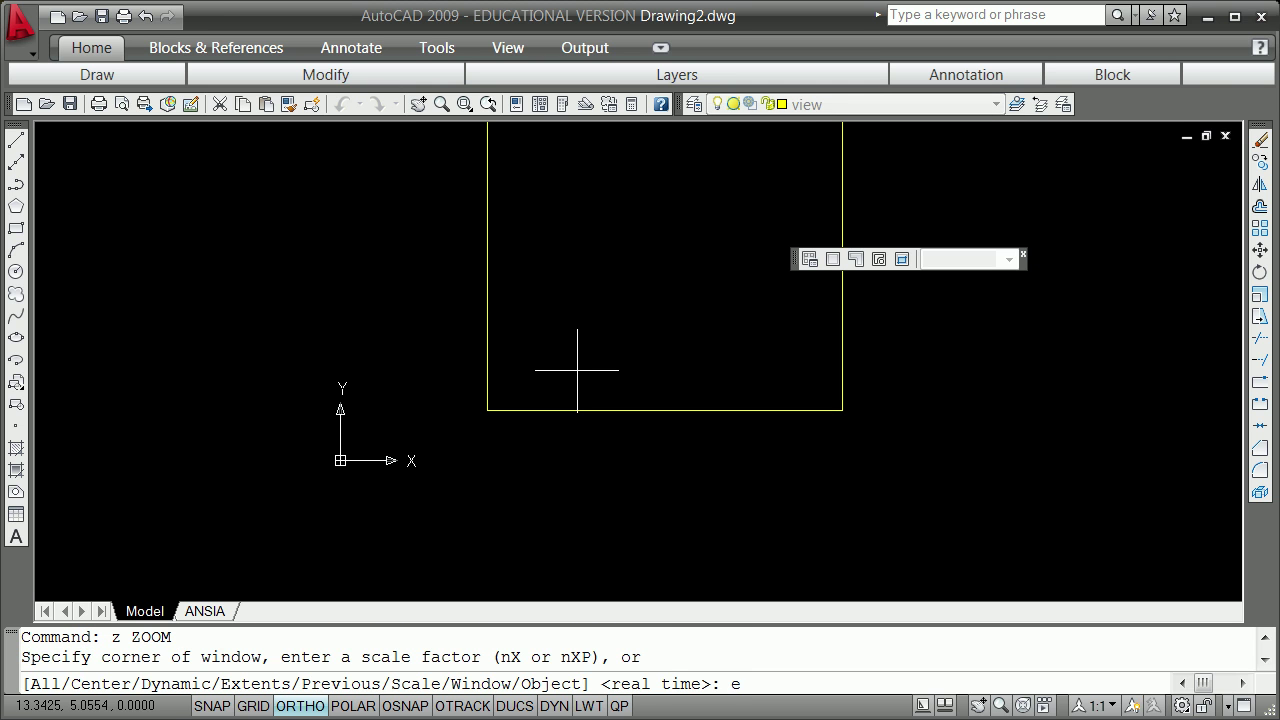
key("Return")
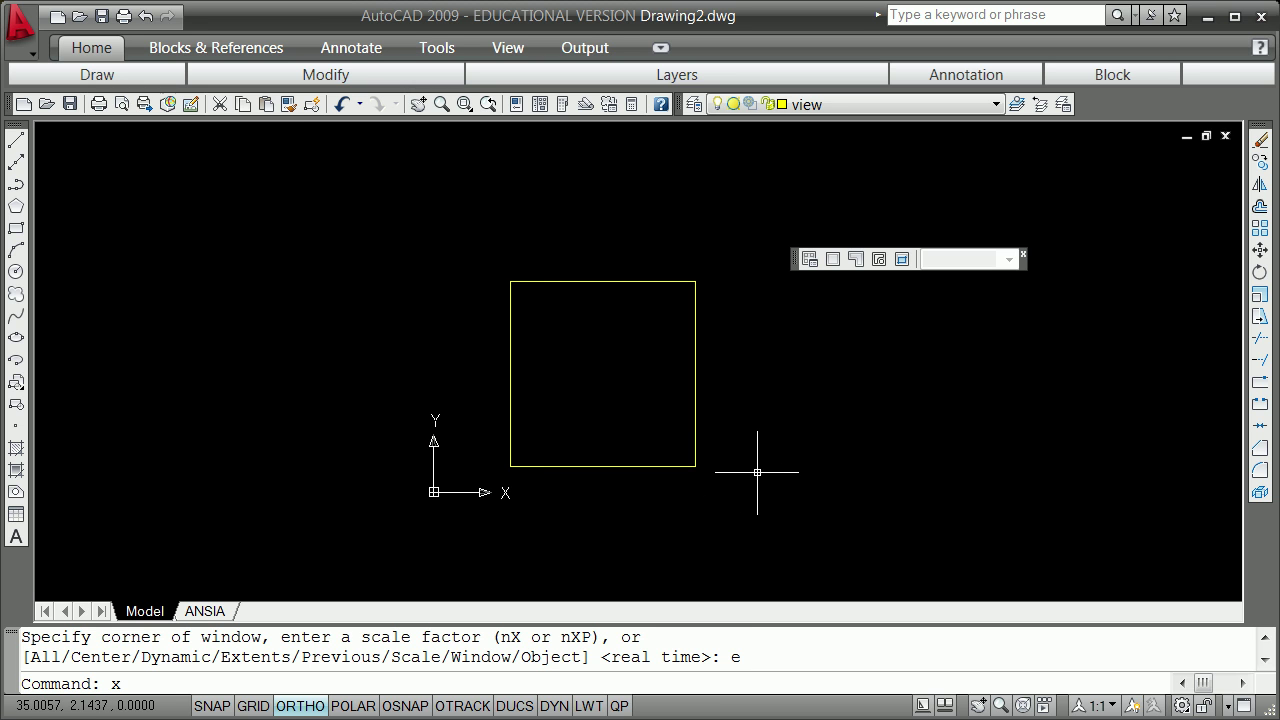
Explode the 20 by 20 square into four separate lines.
key("Return")
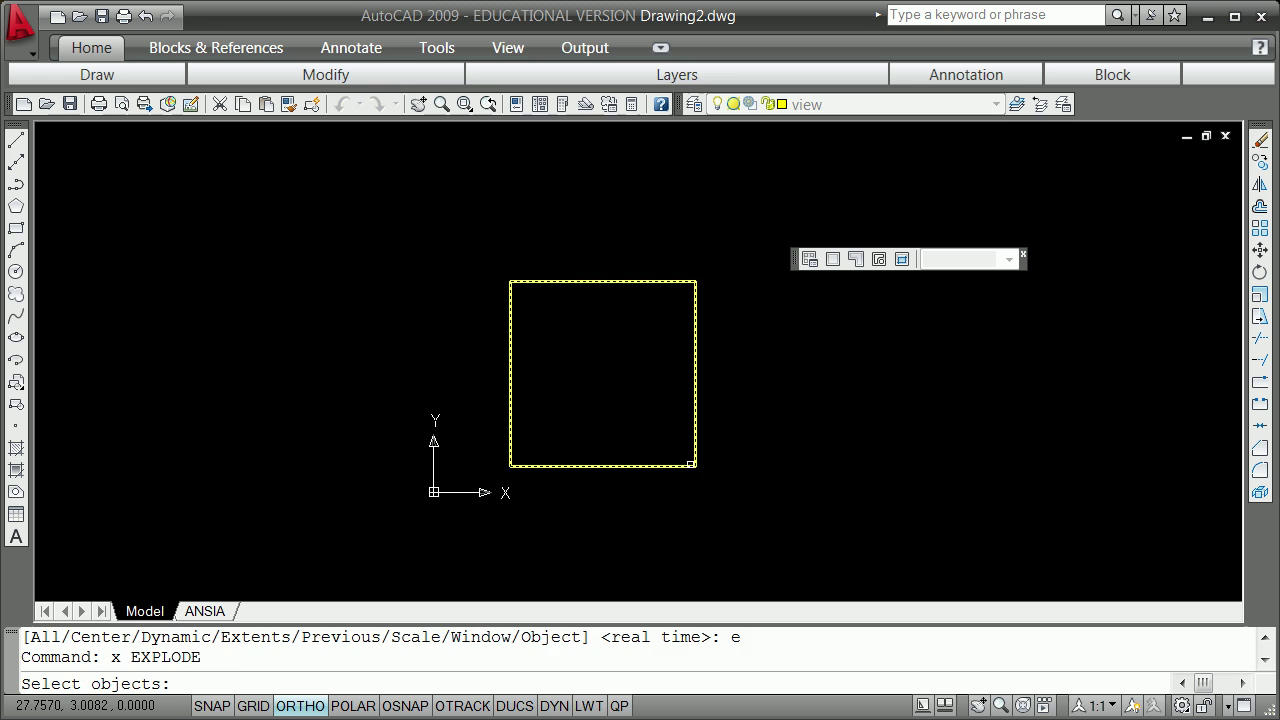
left_click(691, 463)
key("Return")
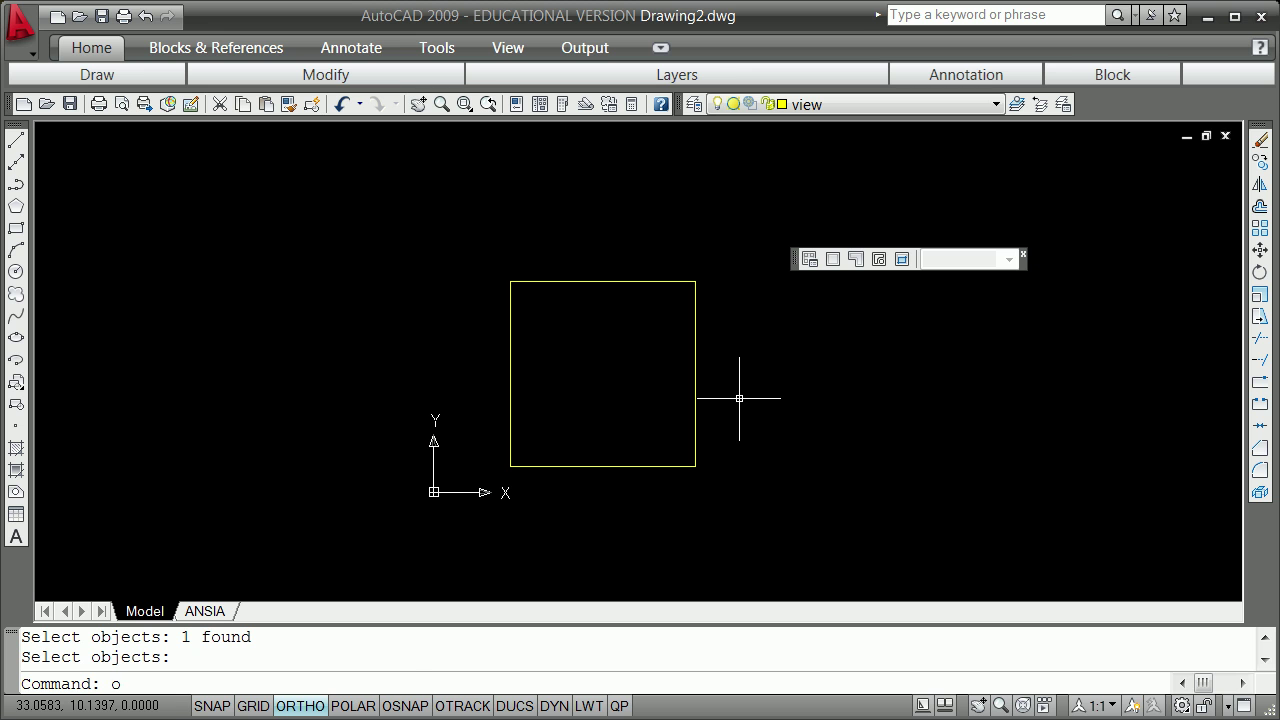
key("Return")
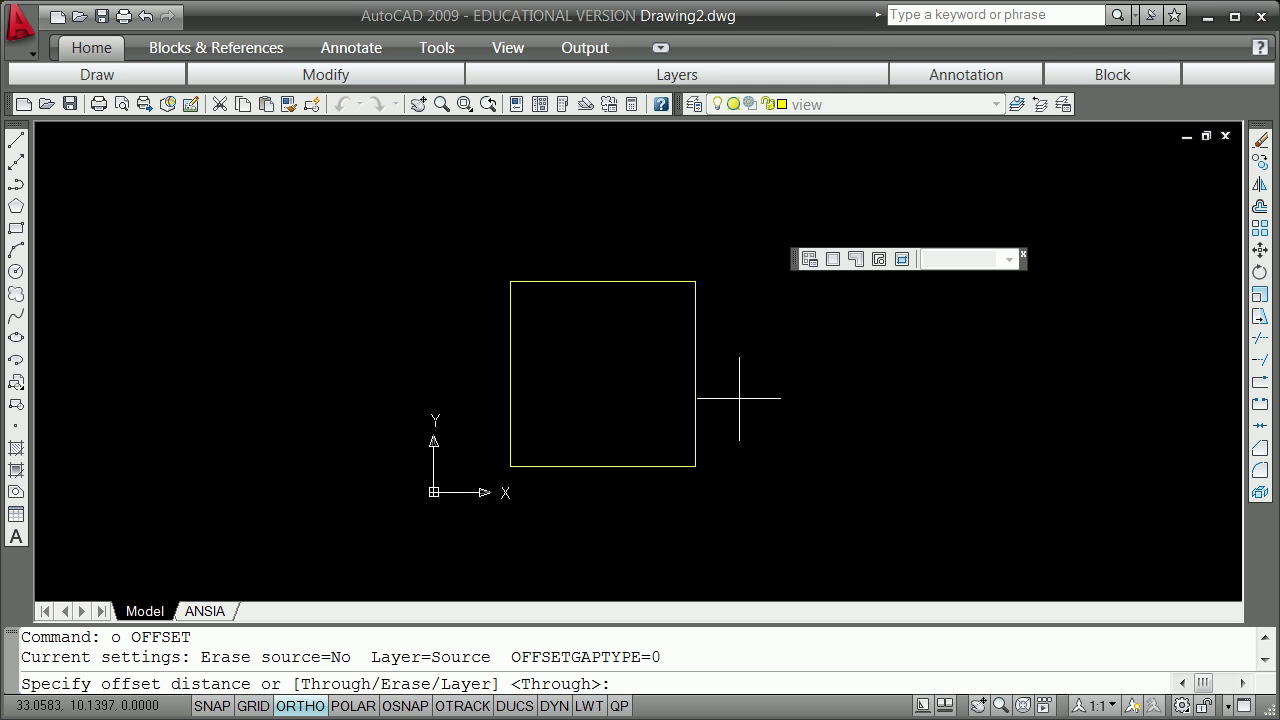
type("t")
key("Return")
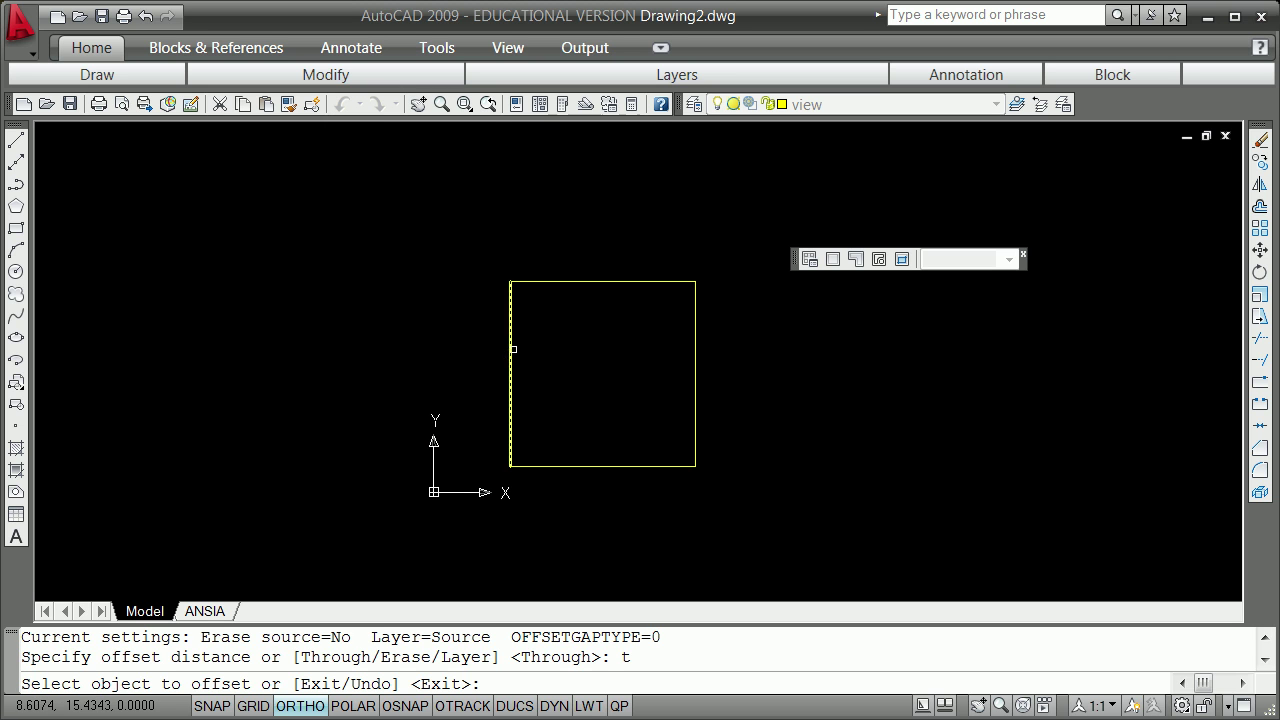
left_click(508, 355)
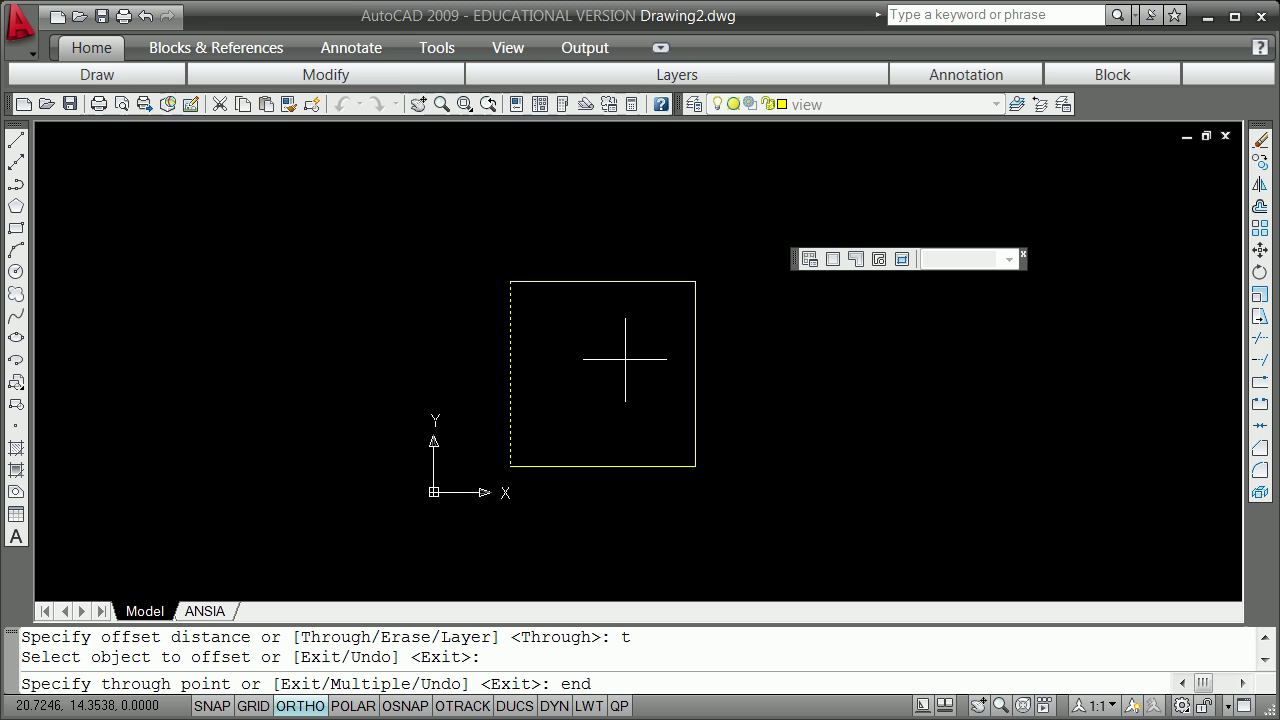
key("Return")
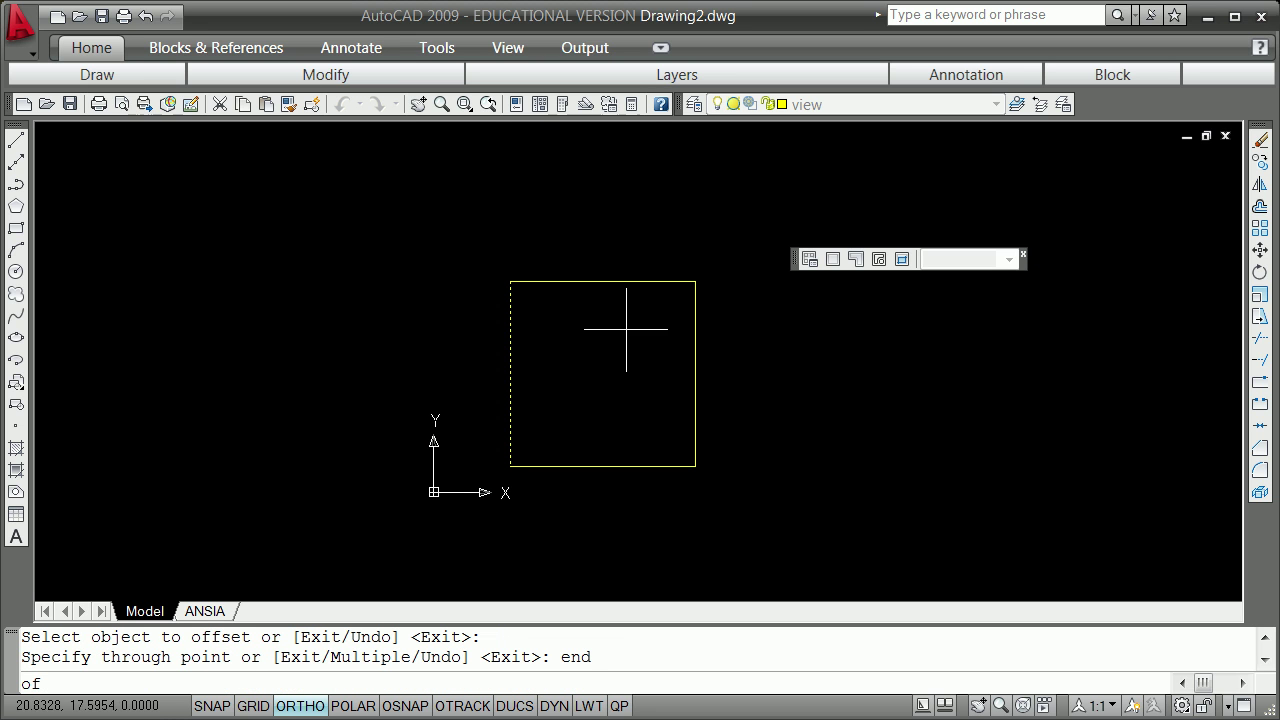
left_click(695, 281)
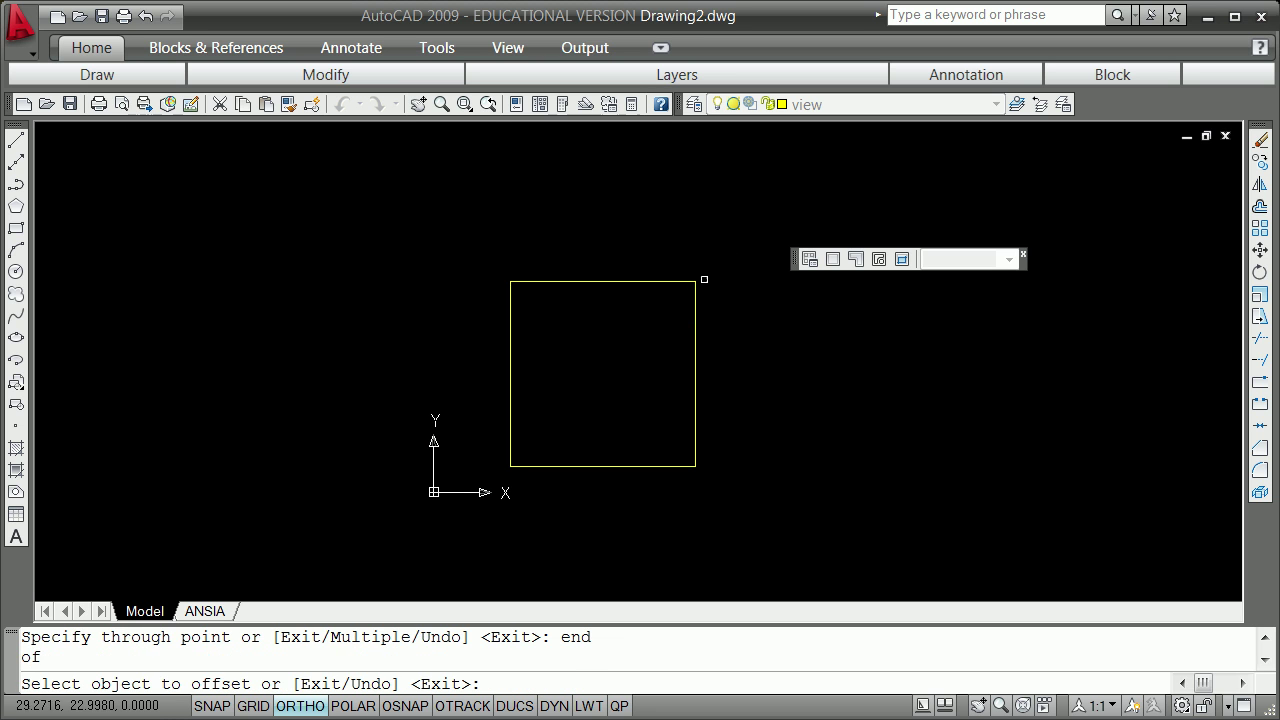
key("Return")
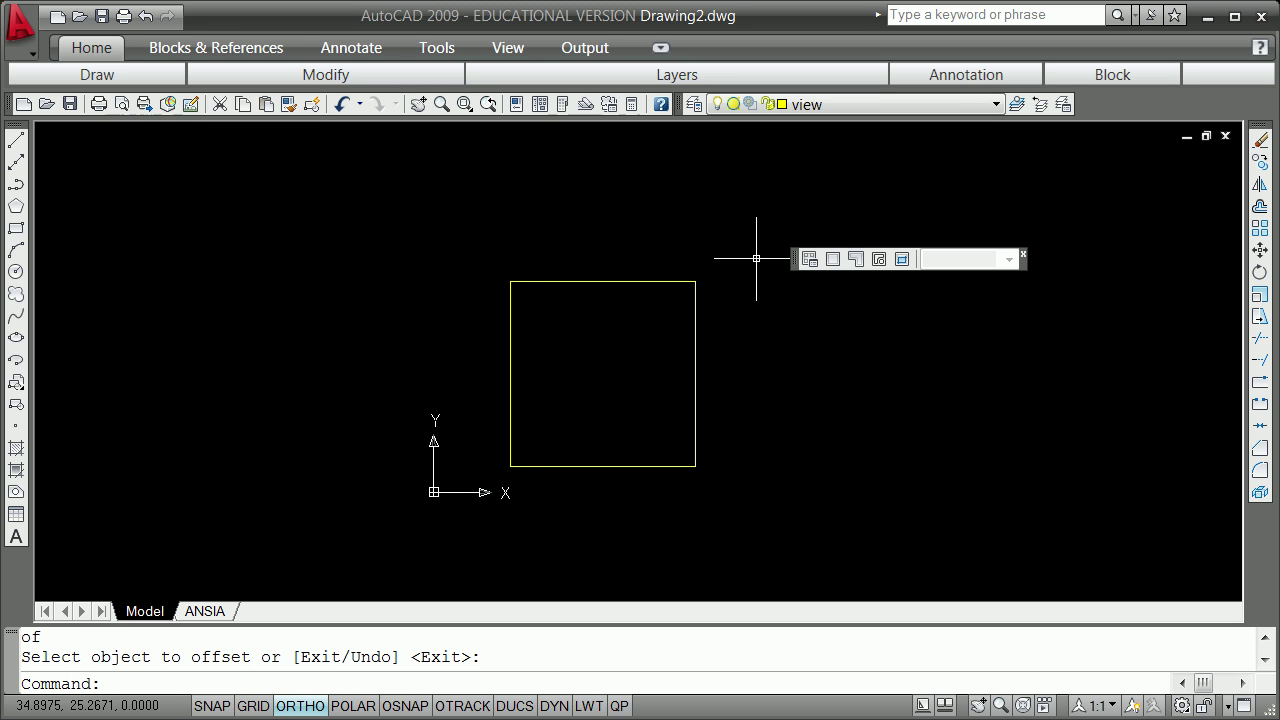
type("u")
key("Return")
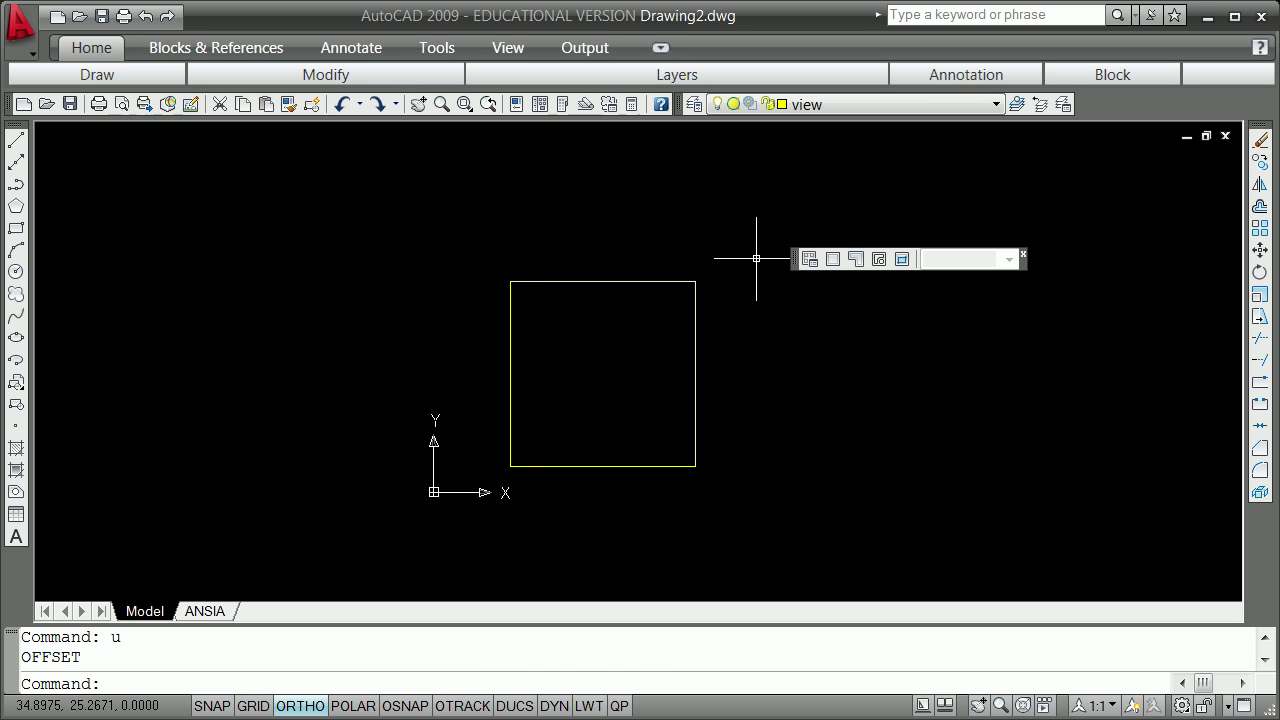
Offset the square's left edge through the top edge's midpoint to form a centre line.
type("o")
key("Return")
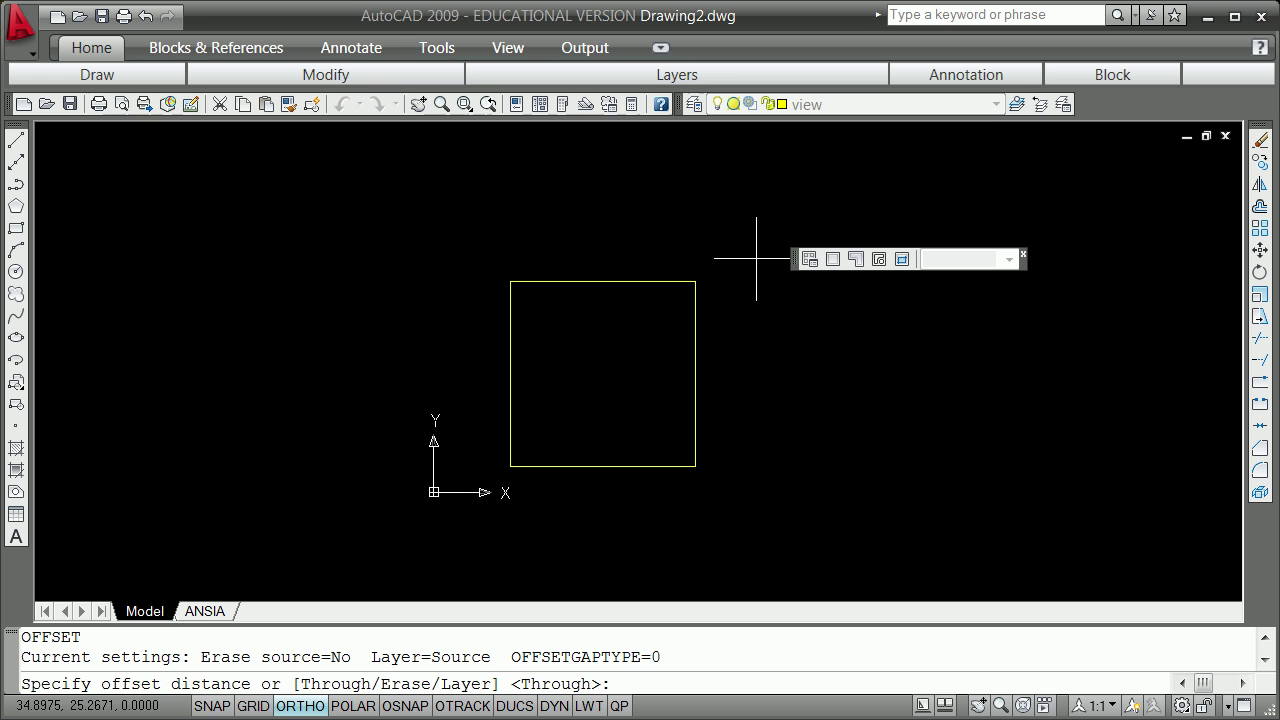
key("Return")
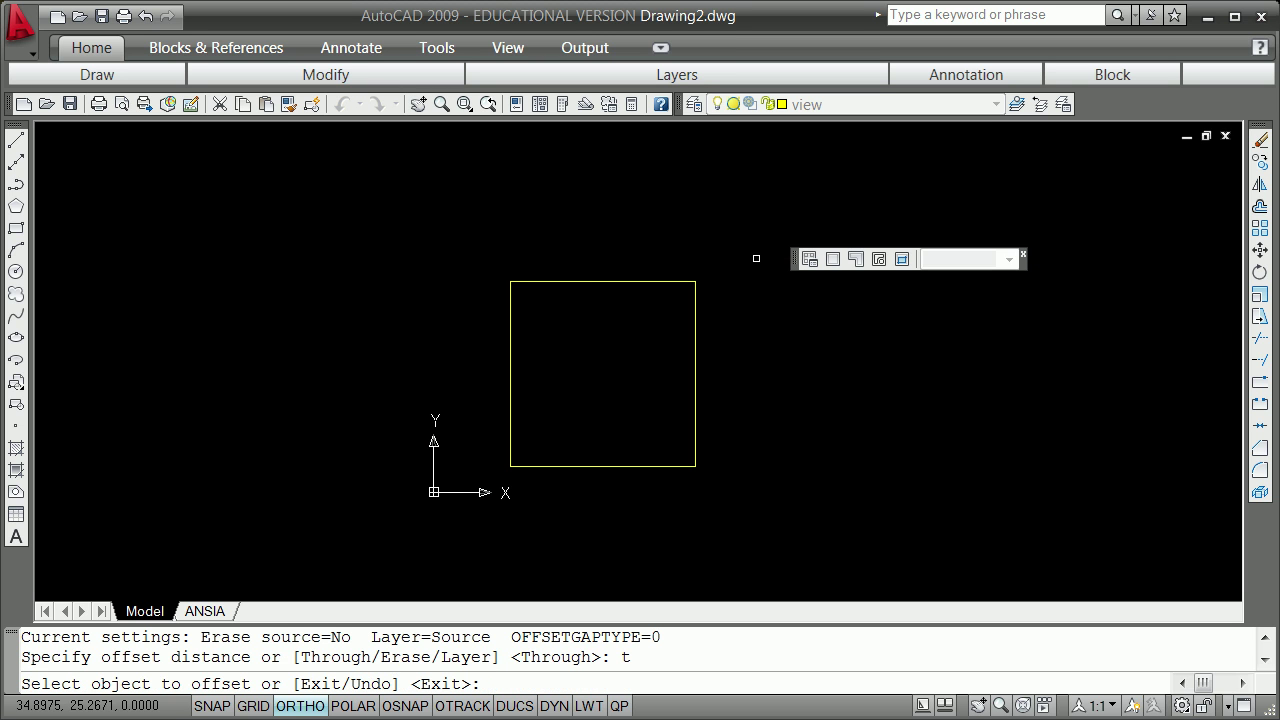
key("Return")
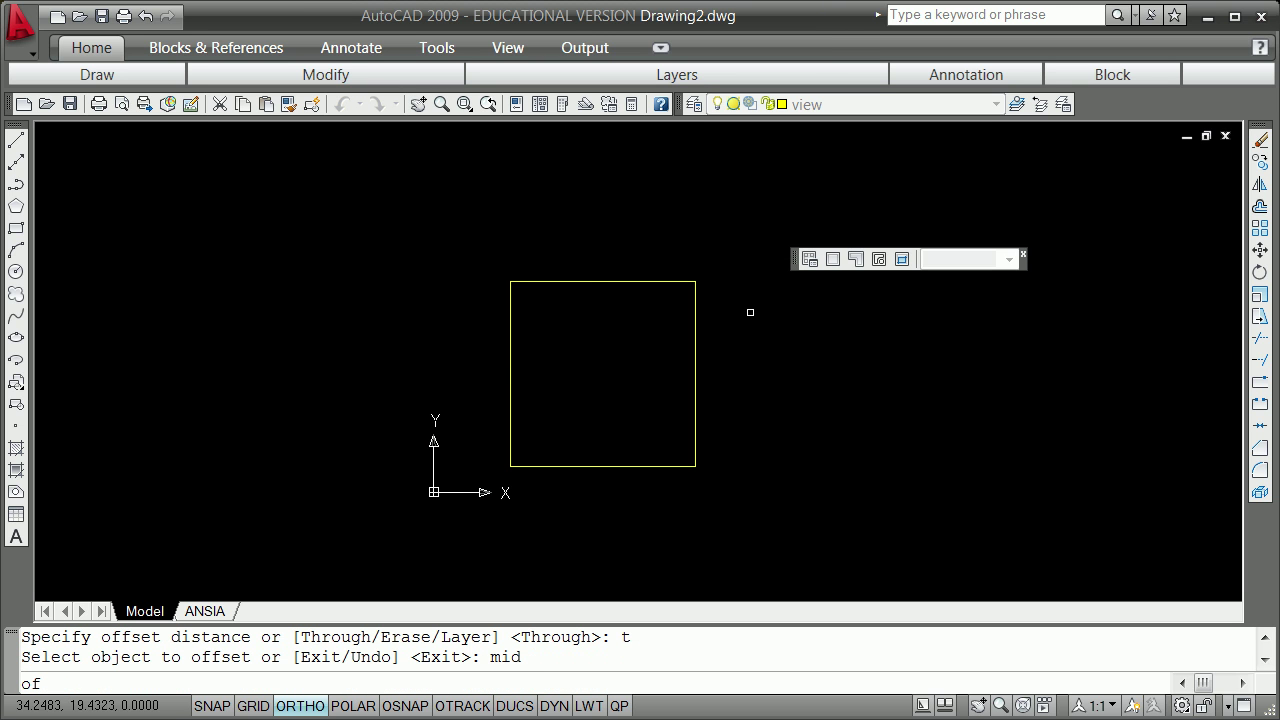
left_click(510, 373)
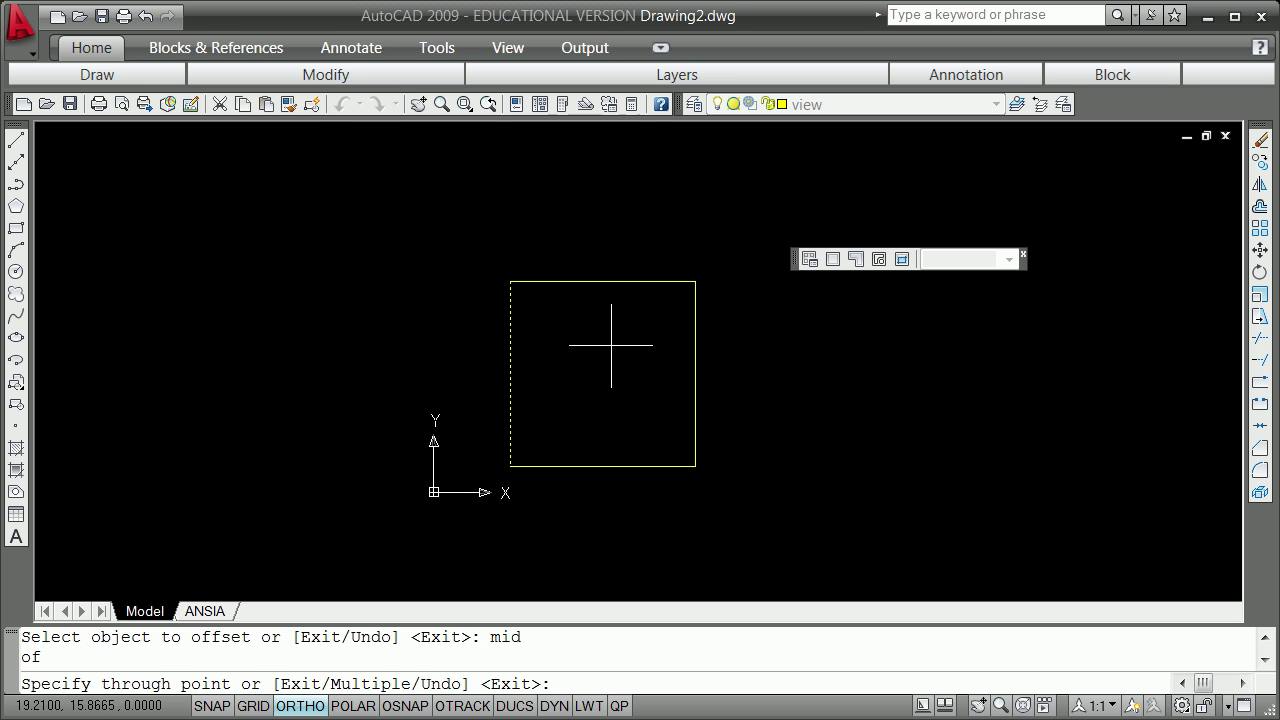
key("Return")
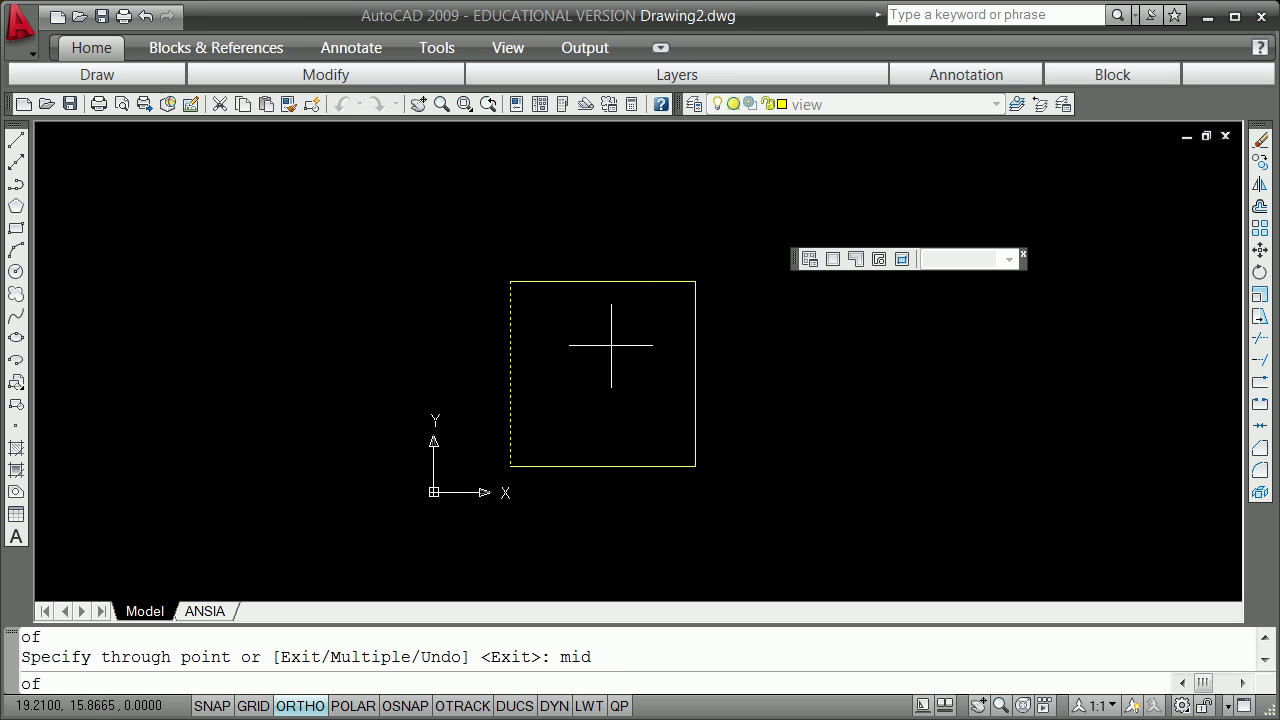
left_click(603, 282)
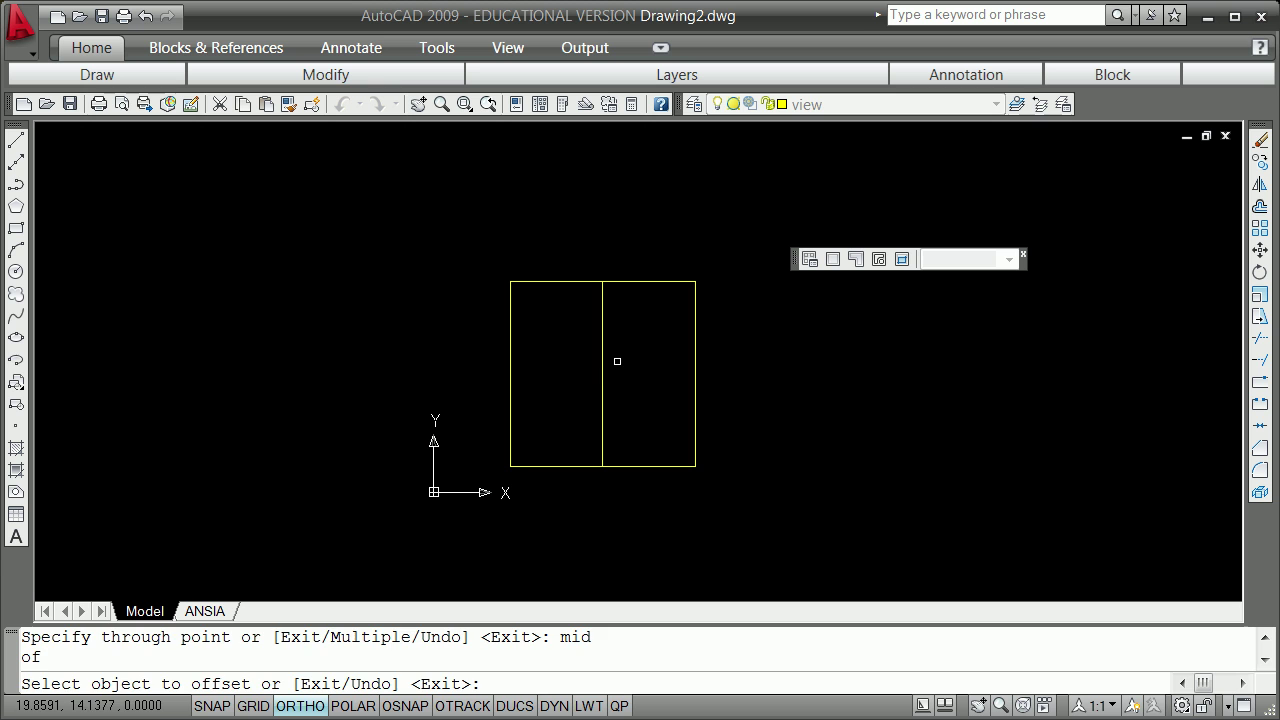
key("Escape")
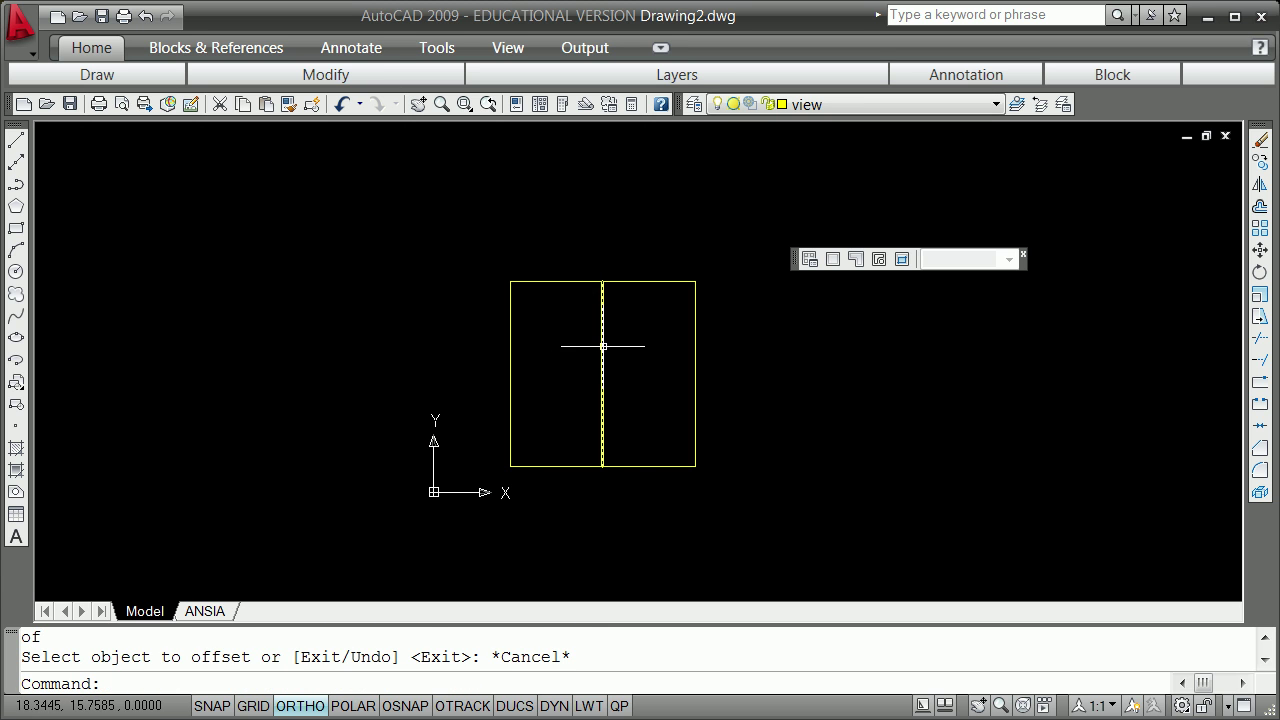
left_click(601, 346)
left_click(996, 104)
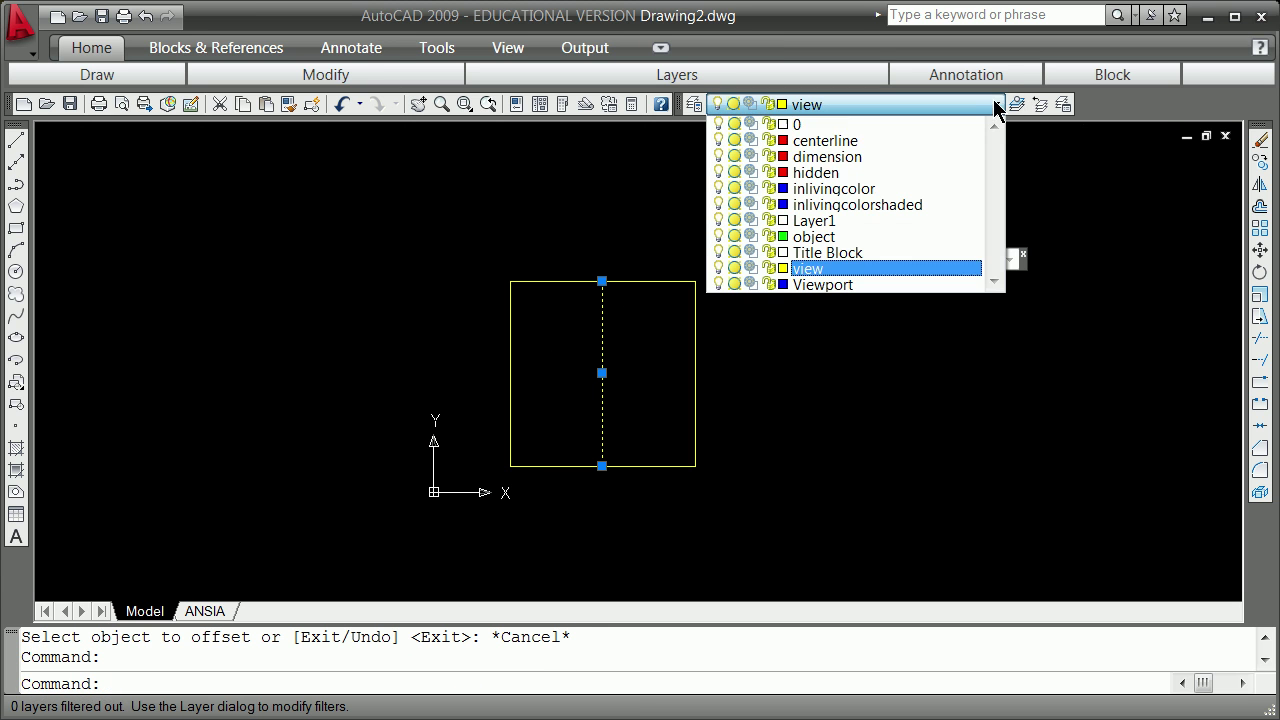
left_click(880, 142)
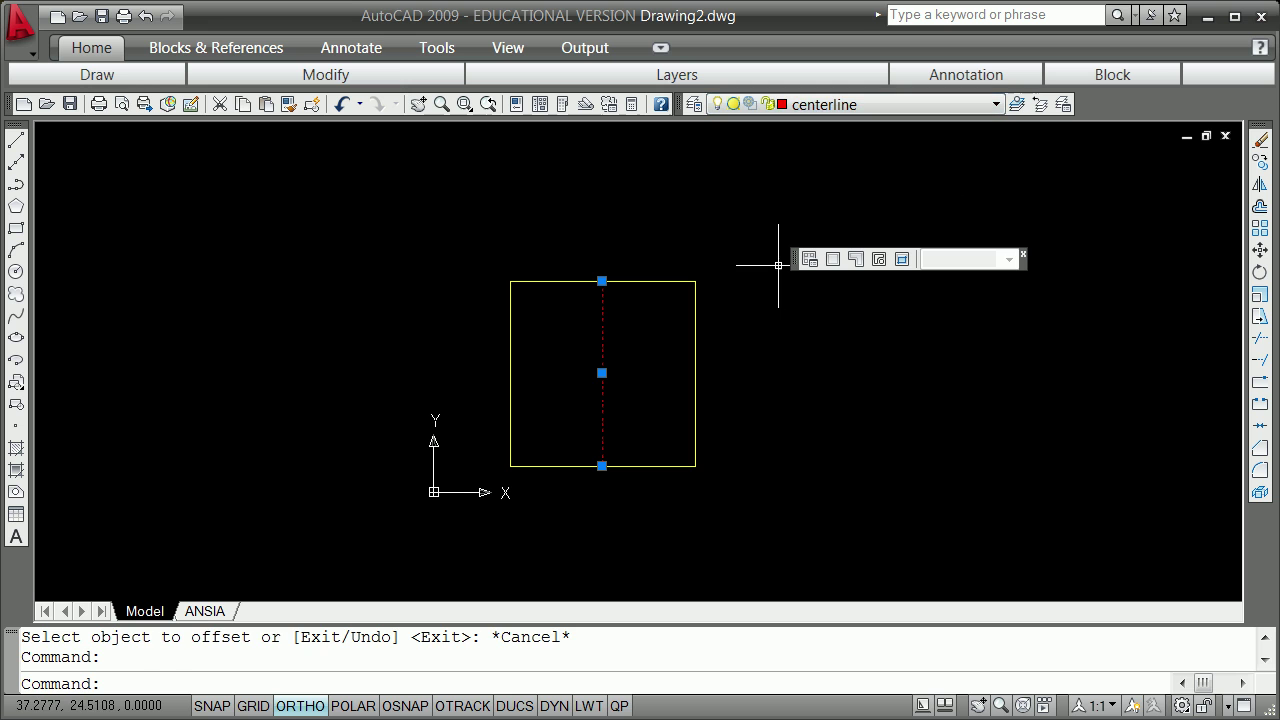
key("Escape")
key("Escape")
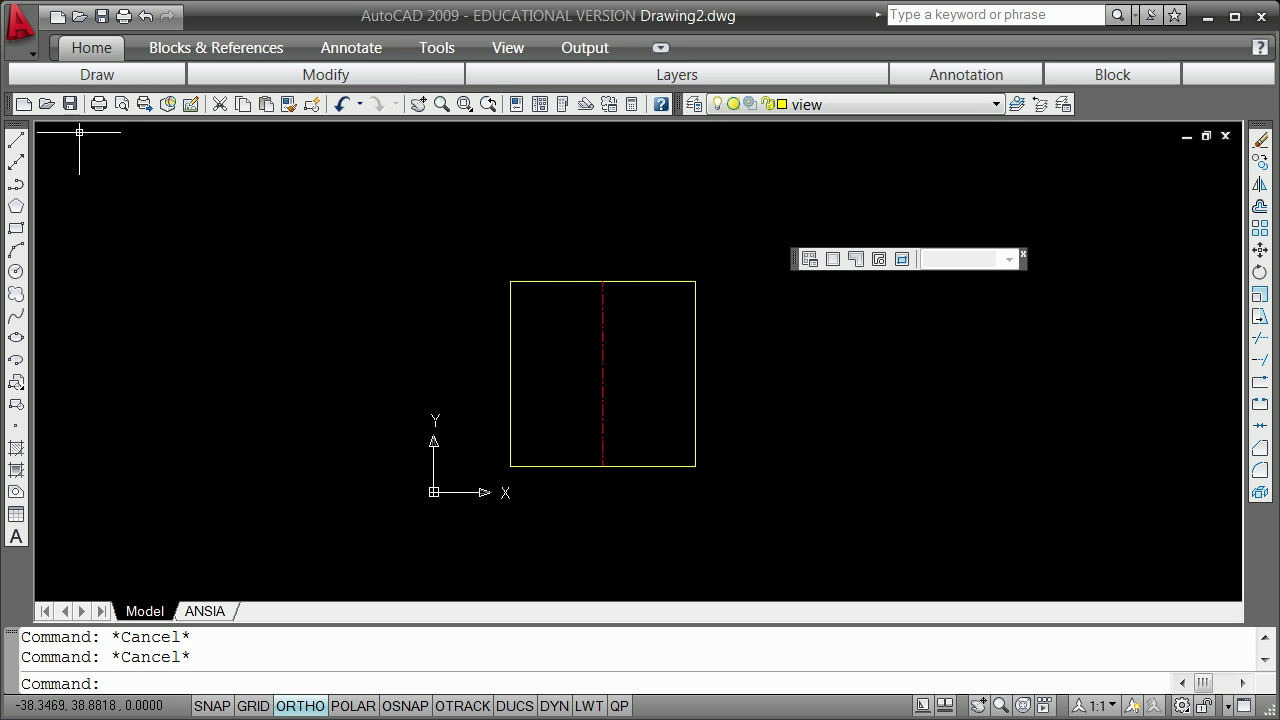
left_click(660, 48)
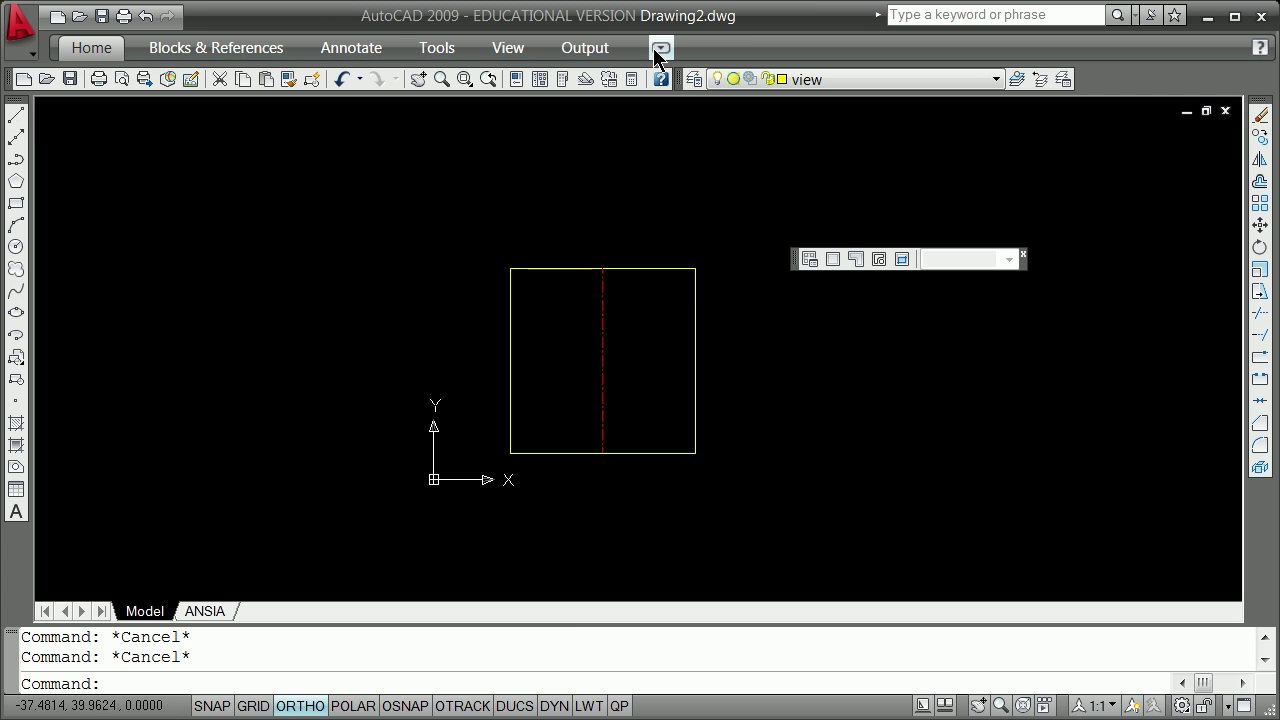
left_click(660, 48)
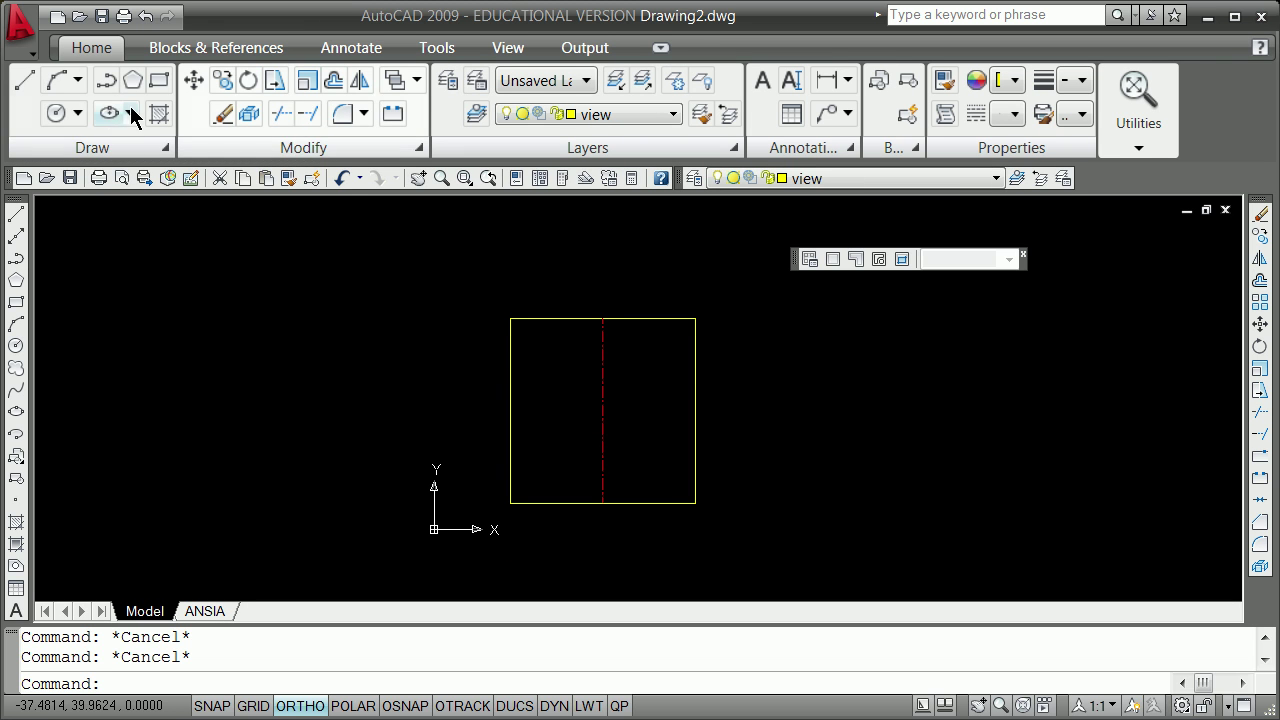
left_click(78, 114)
left_click(291, 282)
key("Escape")
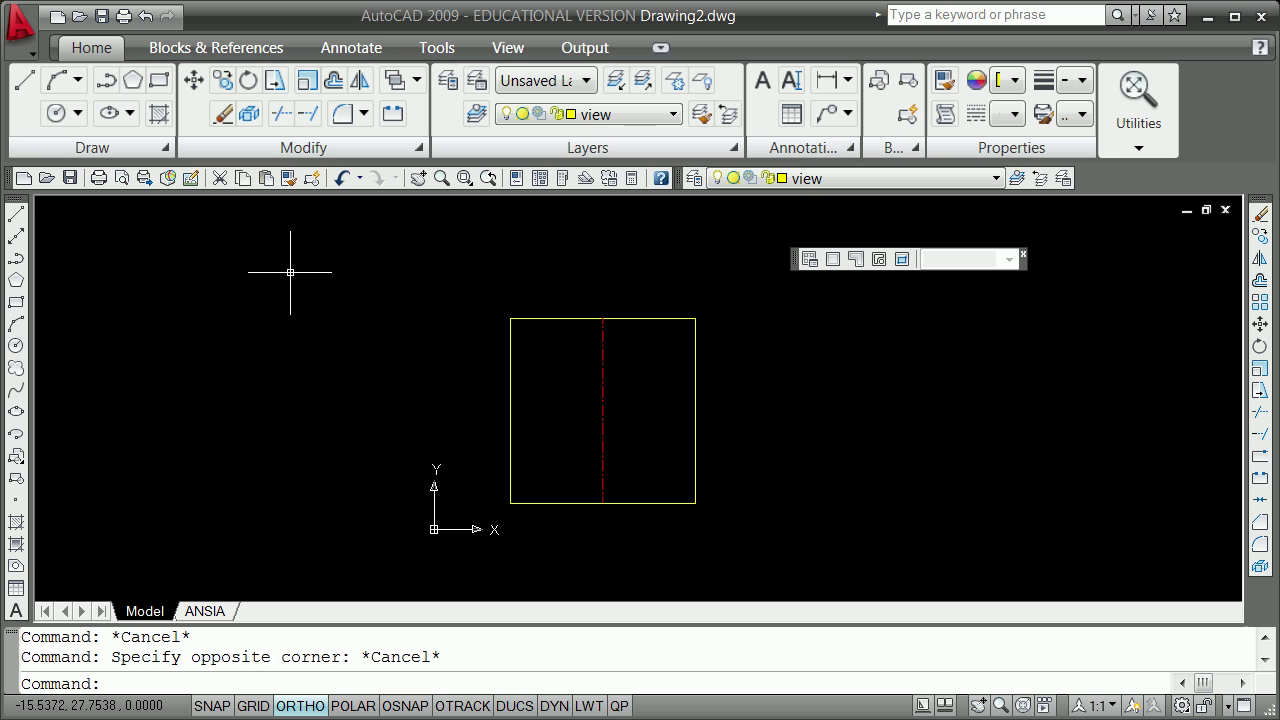
Draw a circle centred at the centre line's bottom intersection, through the top-right corner.
type("c")
key("Return")
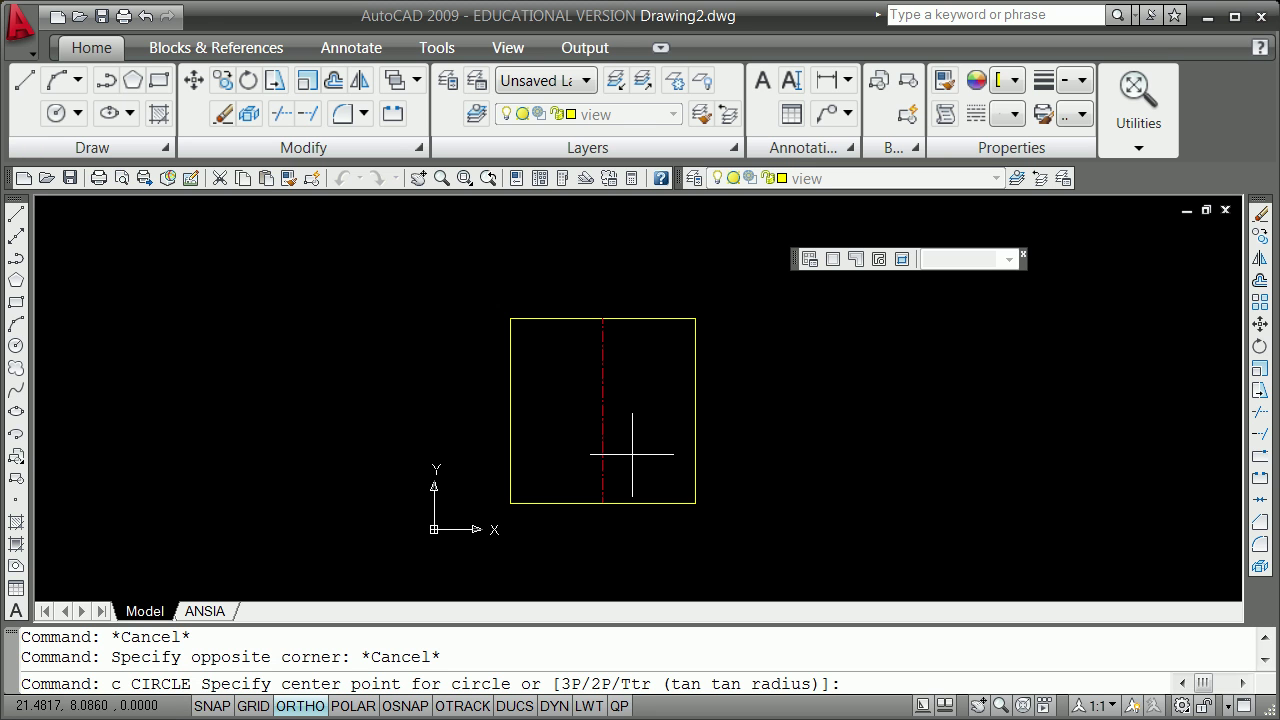
right_click(618, 425, "shift")
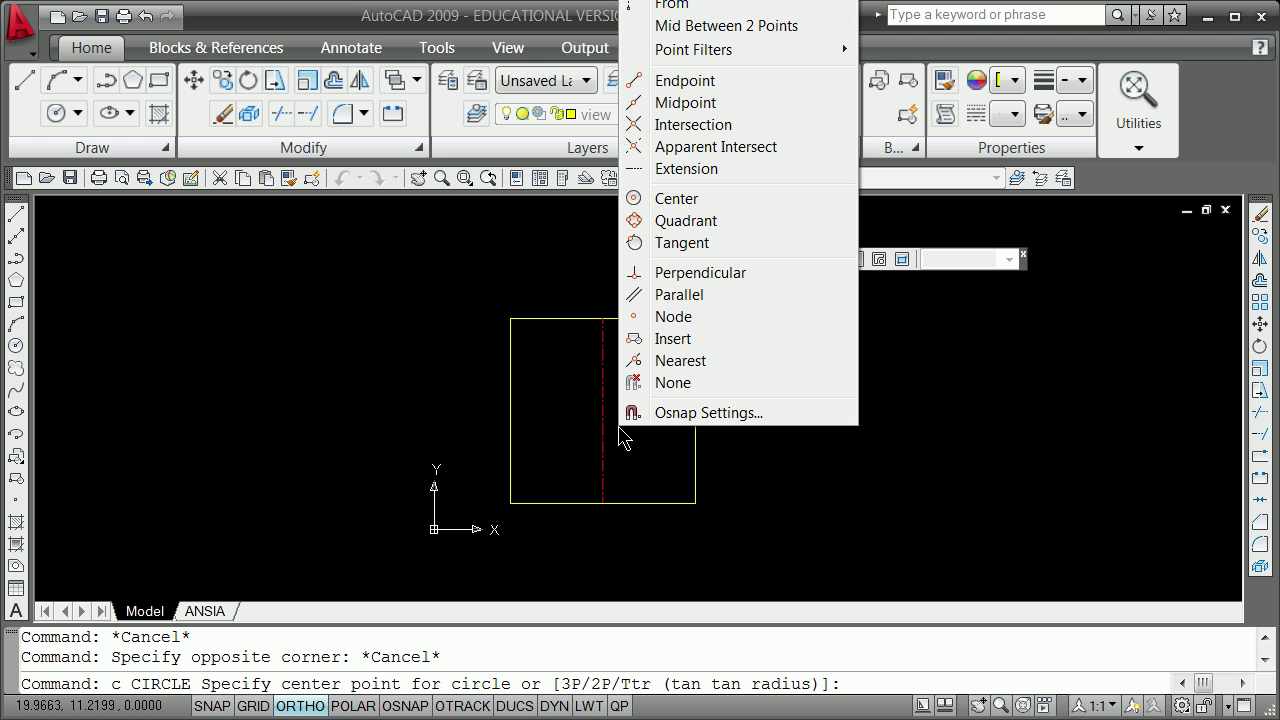
left_click(700, 125)
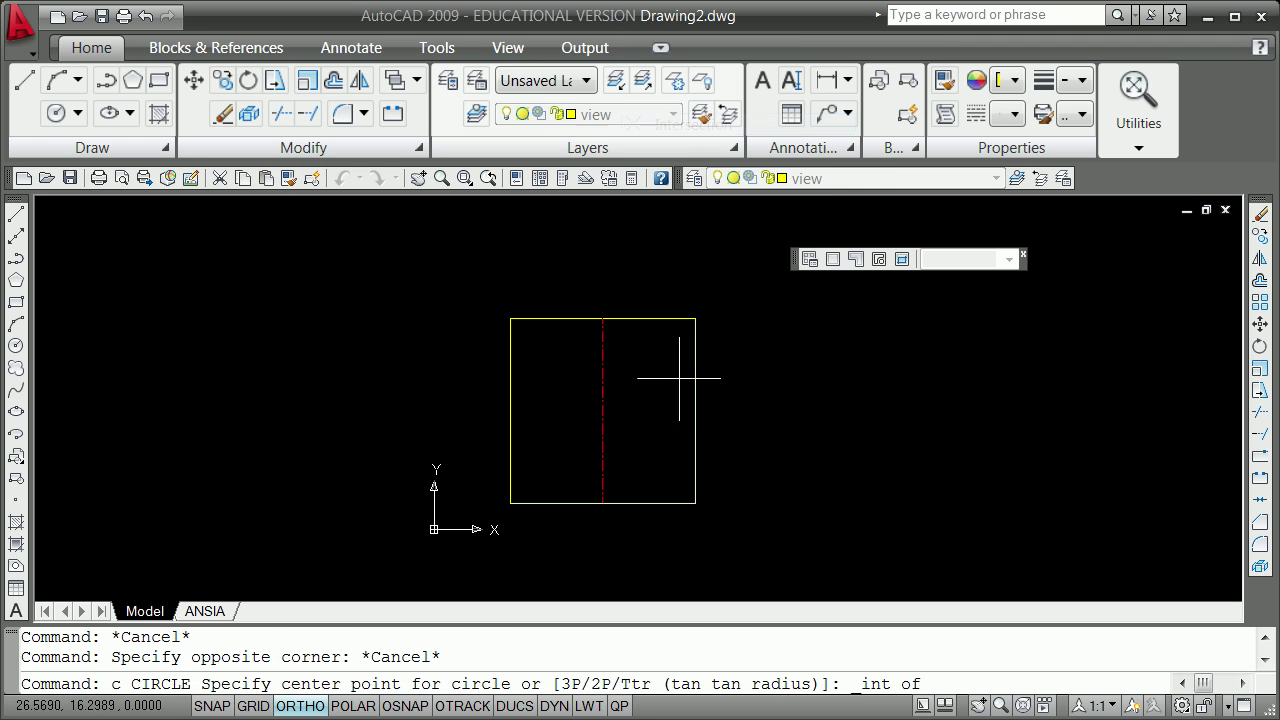
left_click(603, 503)
right_click(674, 365, "shift")
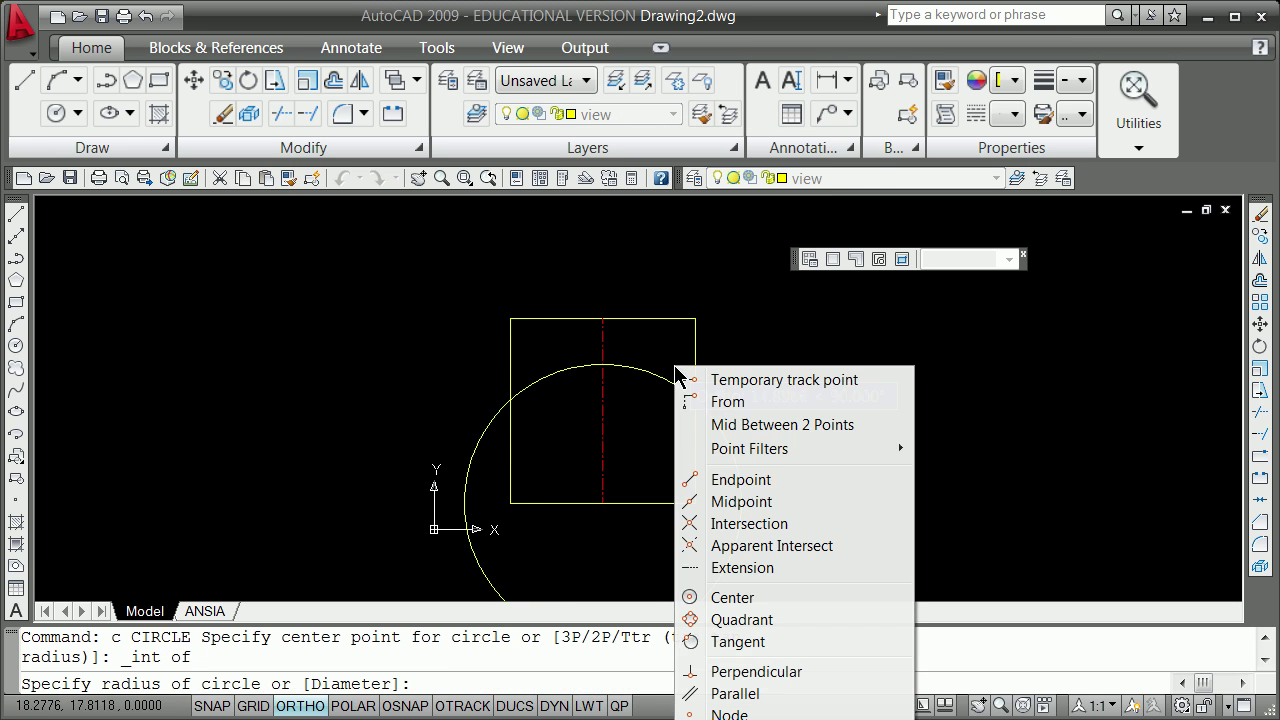
left_click(748, 480)
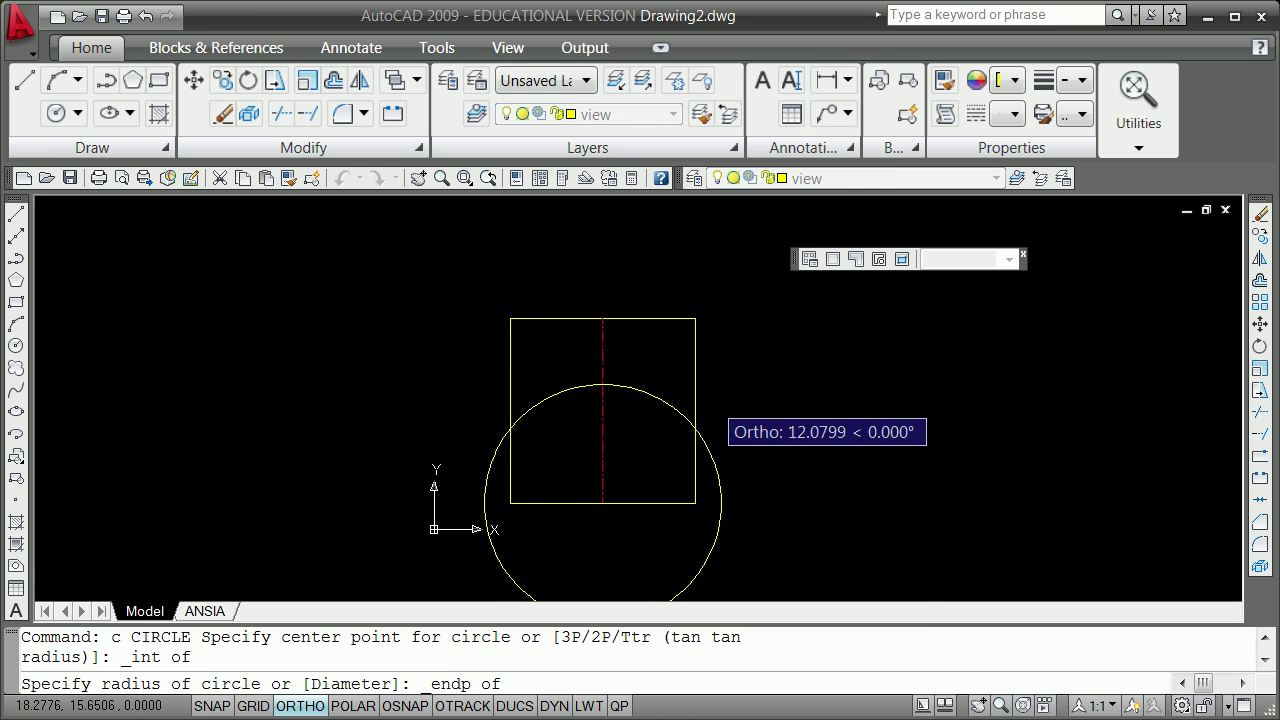
left_click(698, 317)
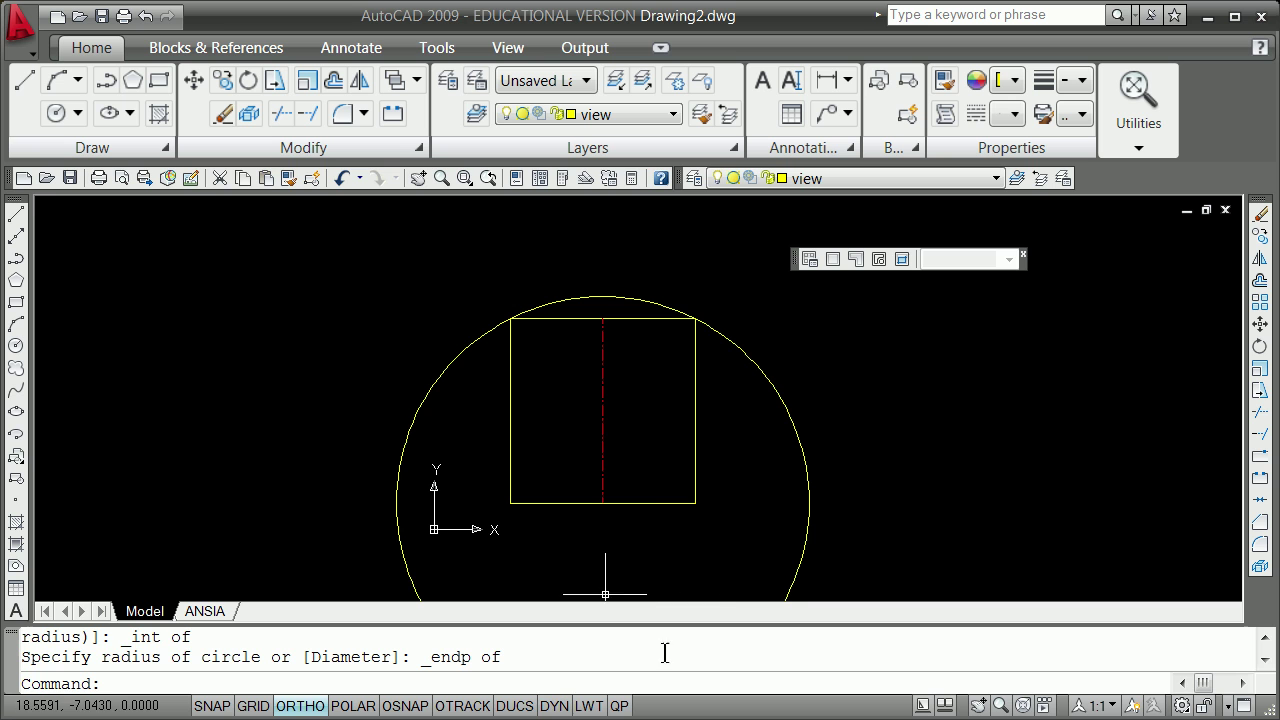
Extend the square's bottom edge out to the circle.
type("ex")
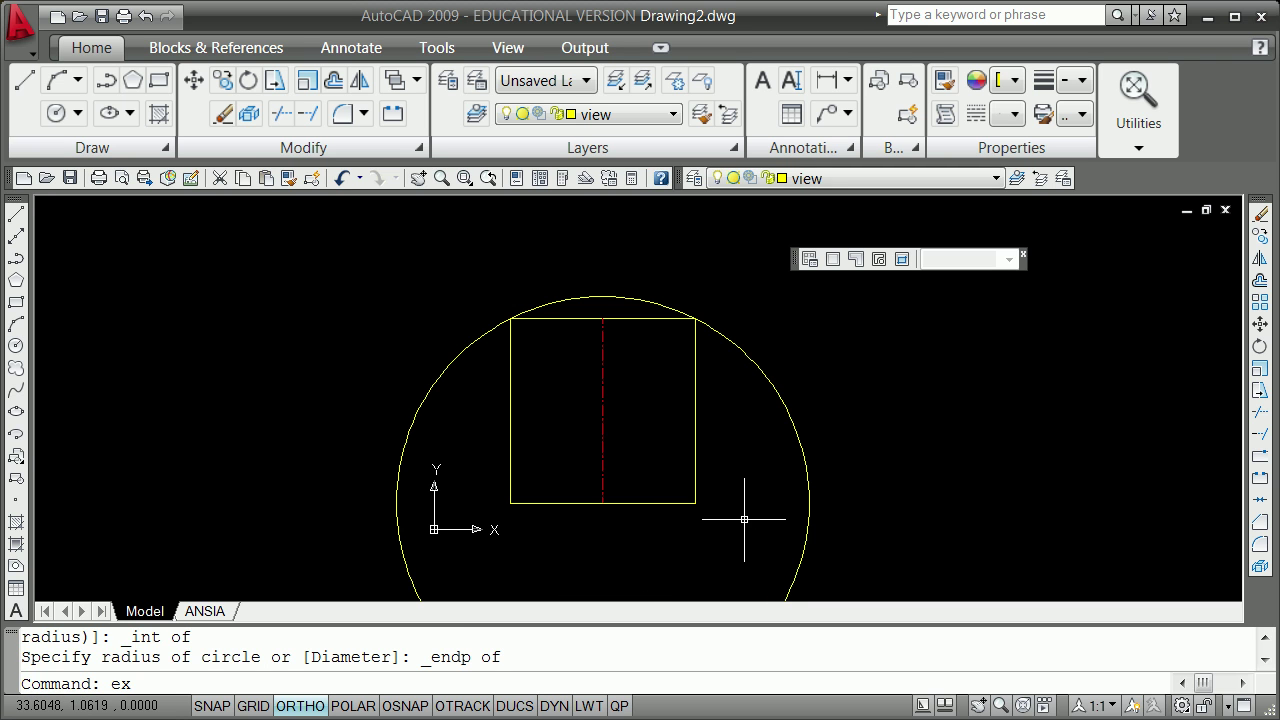
key("Return")
key("Return")
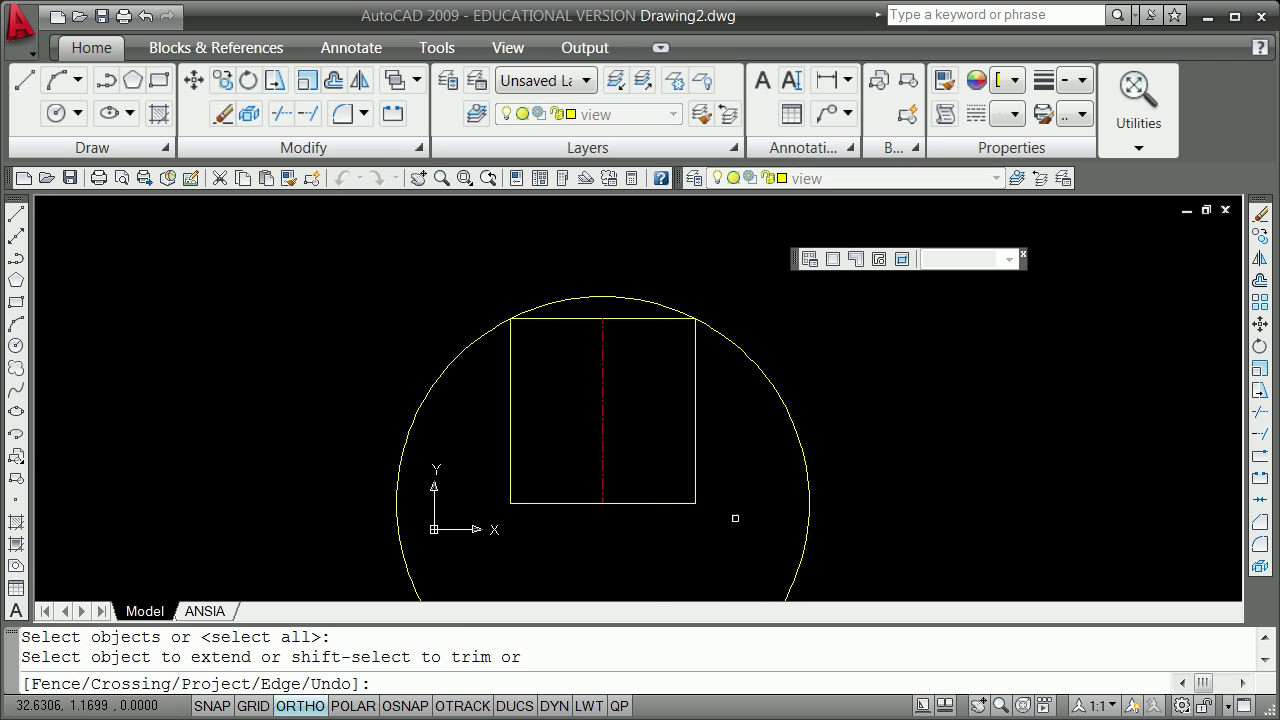
left_click(676, 502)
key("Return")
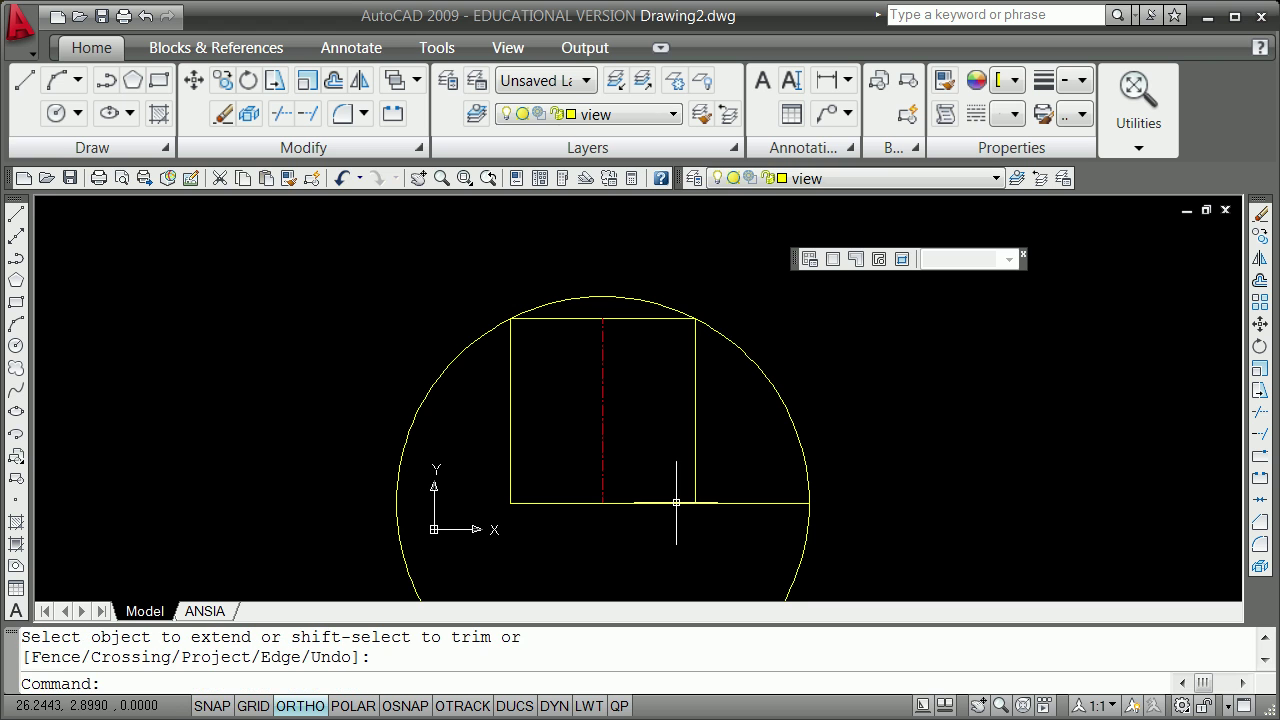
Erase the circle, centre line, and the square's top and right sides.
left_click(720, 284)
left_click(586, 347)
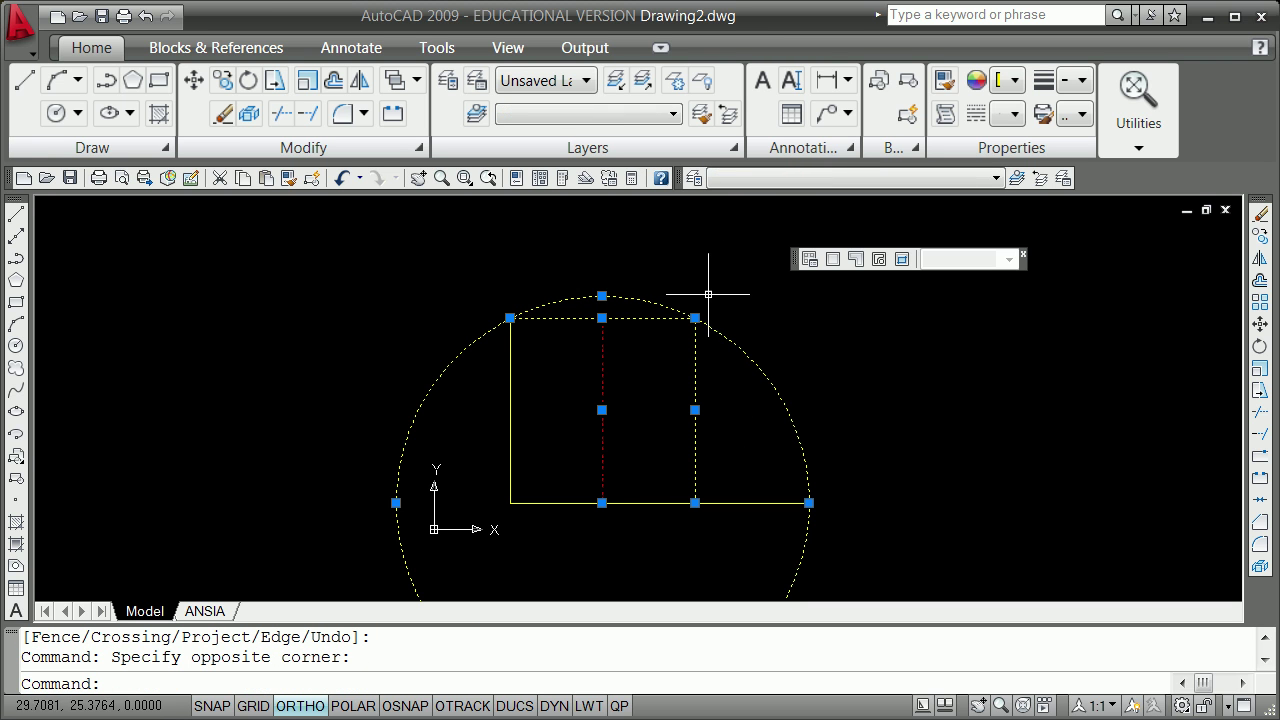
left_click(1259, 216)
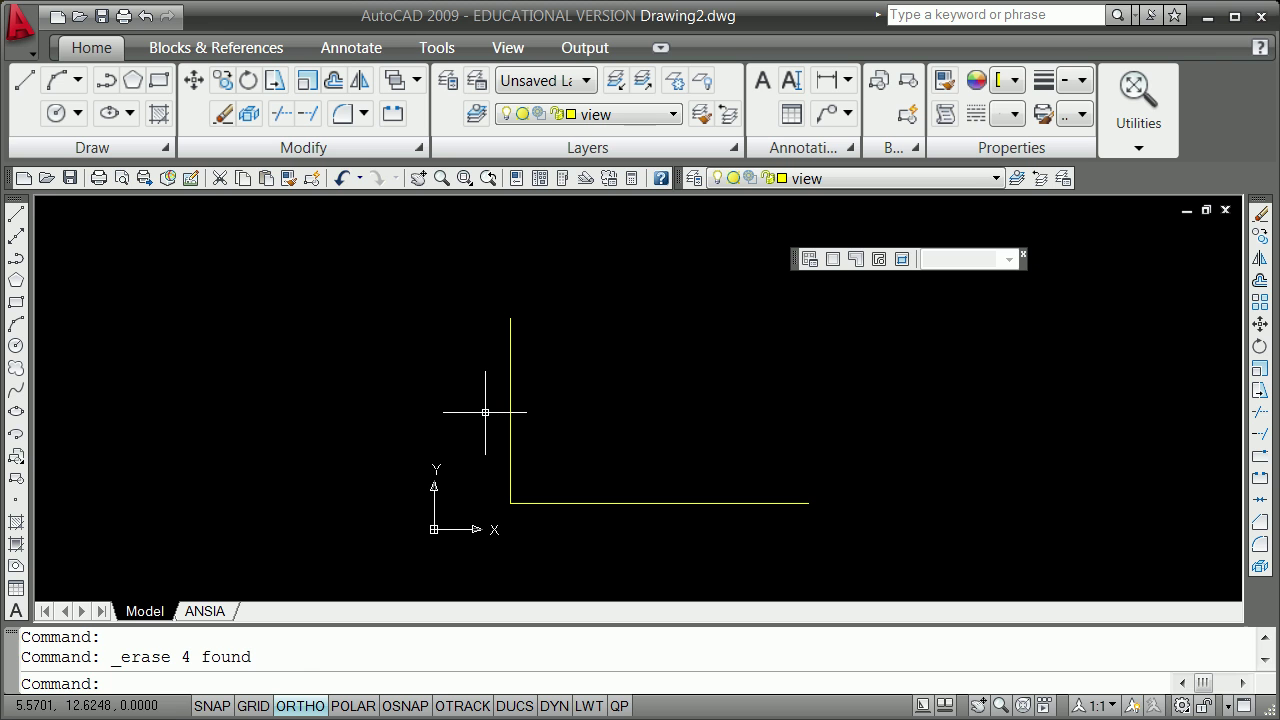
type("o")
key("Return")
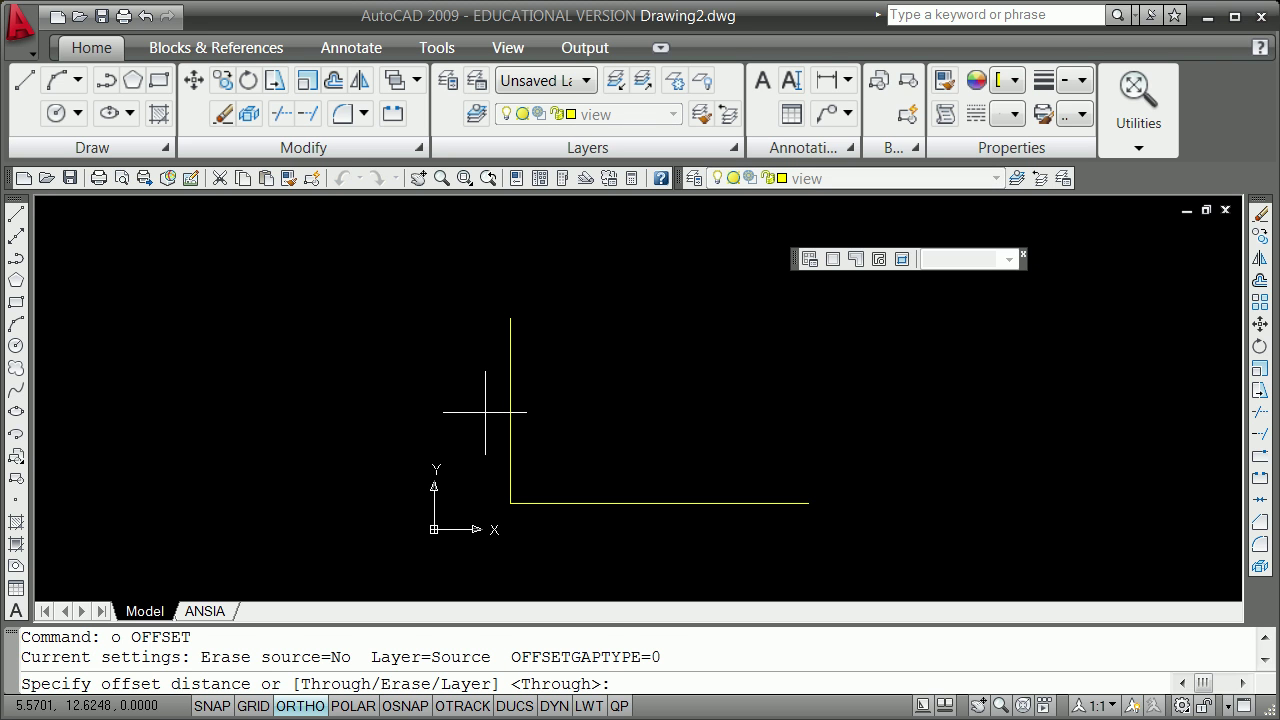
Offset the left line through the bottom line's right endpoint to form the right side.
type("t")
key("Return")
left_click(509, 391)
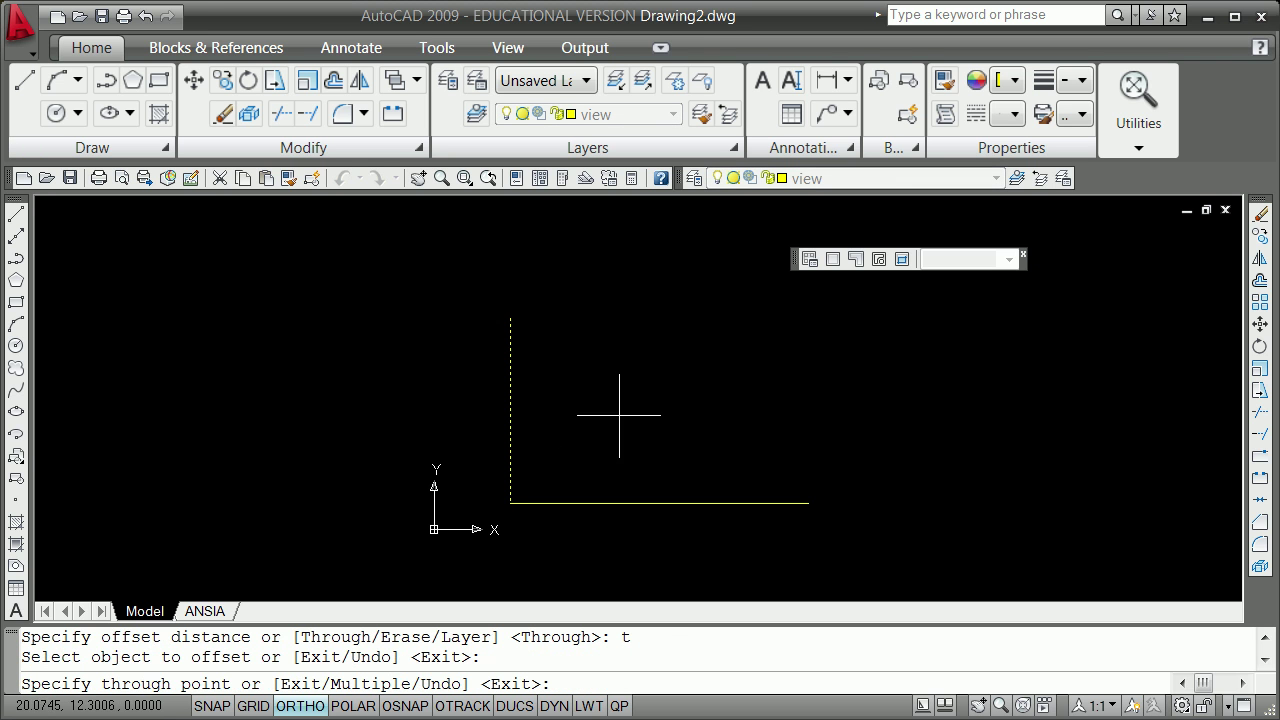
right_click(693, 421, "shift")
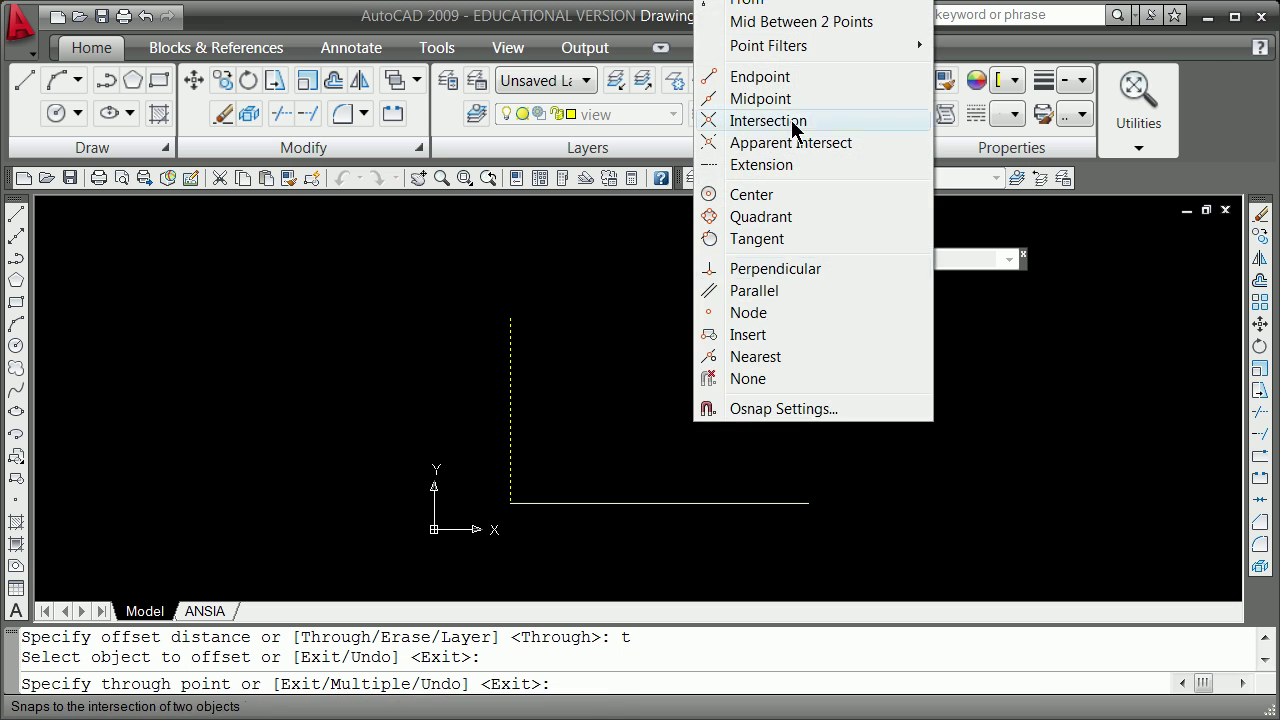
left_click(817, 69)
left_click(808, 502)
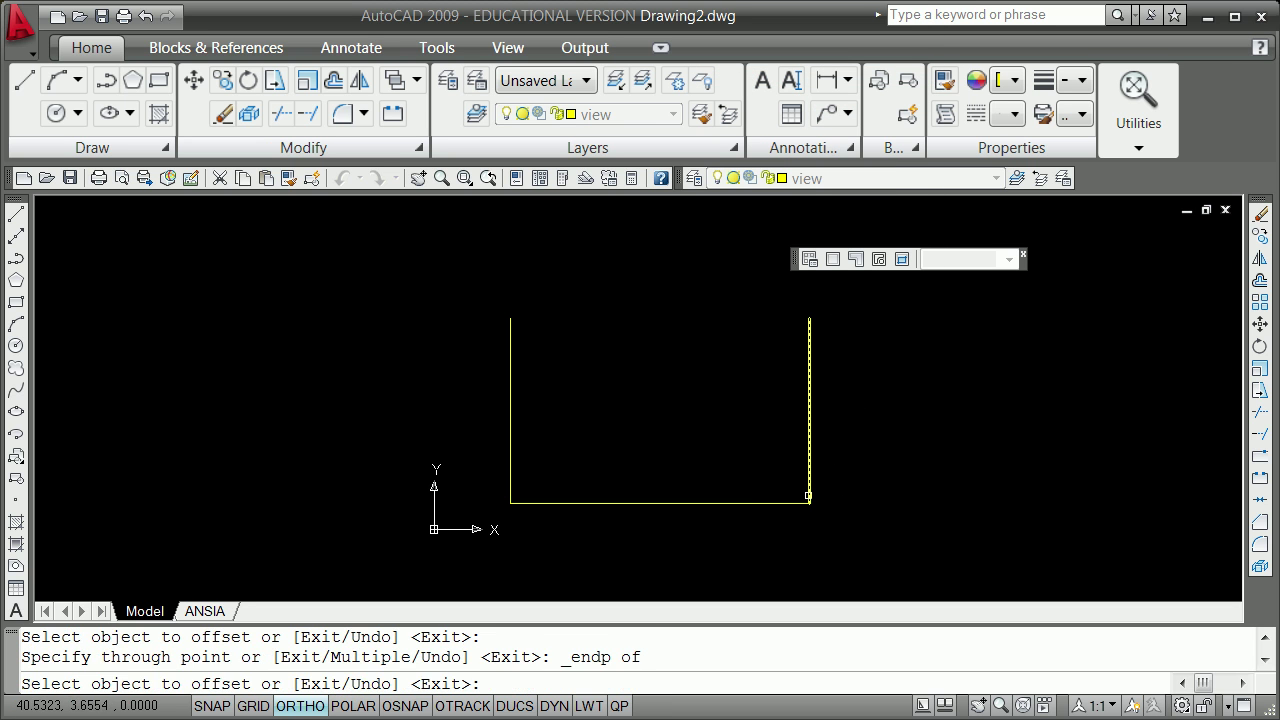
key("Return")
Offset the bottom line through the right side's top endpoint to form the top edge.
type("o")
key("Return")
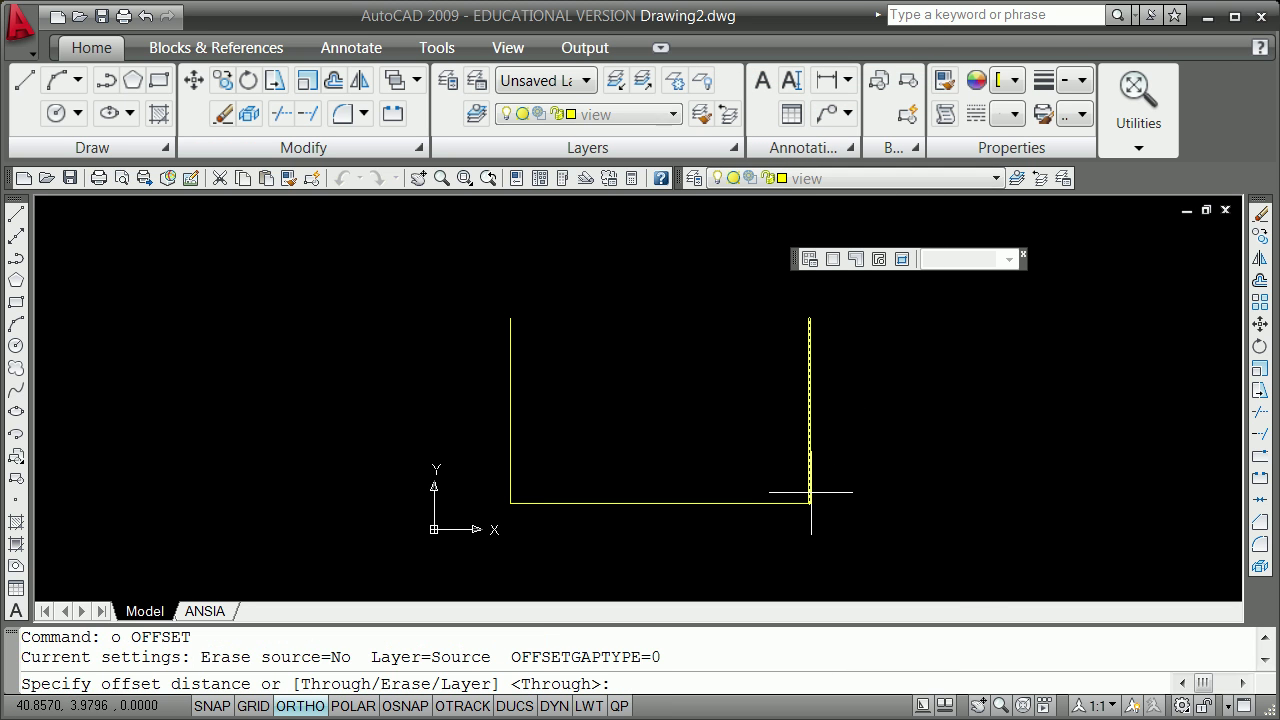
type("t")
key("Return")
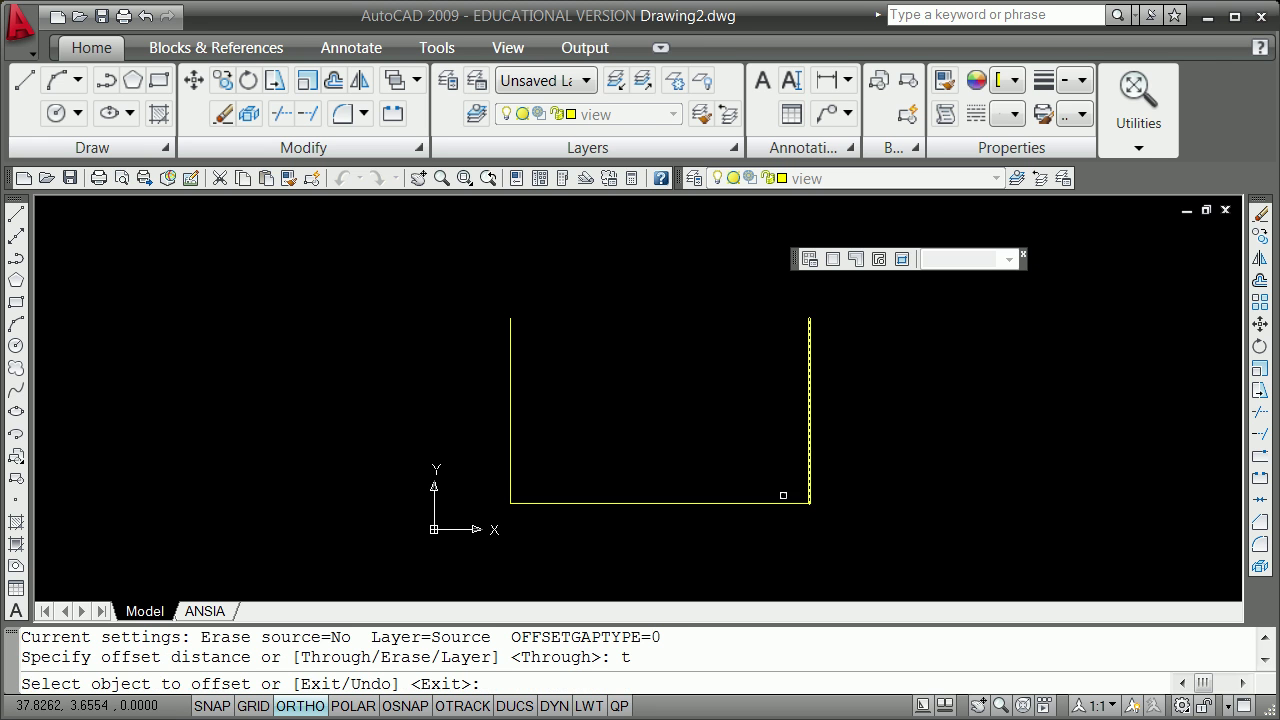
left_click(714, 503)
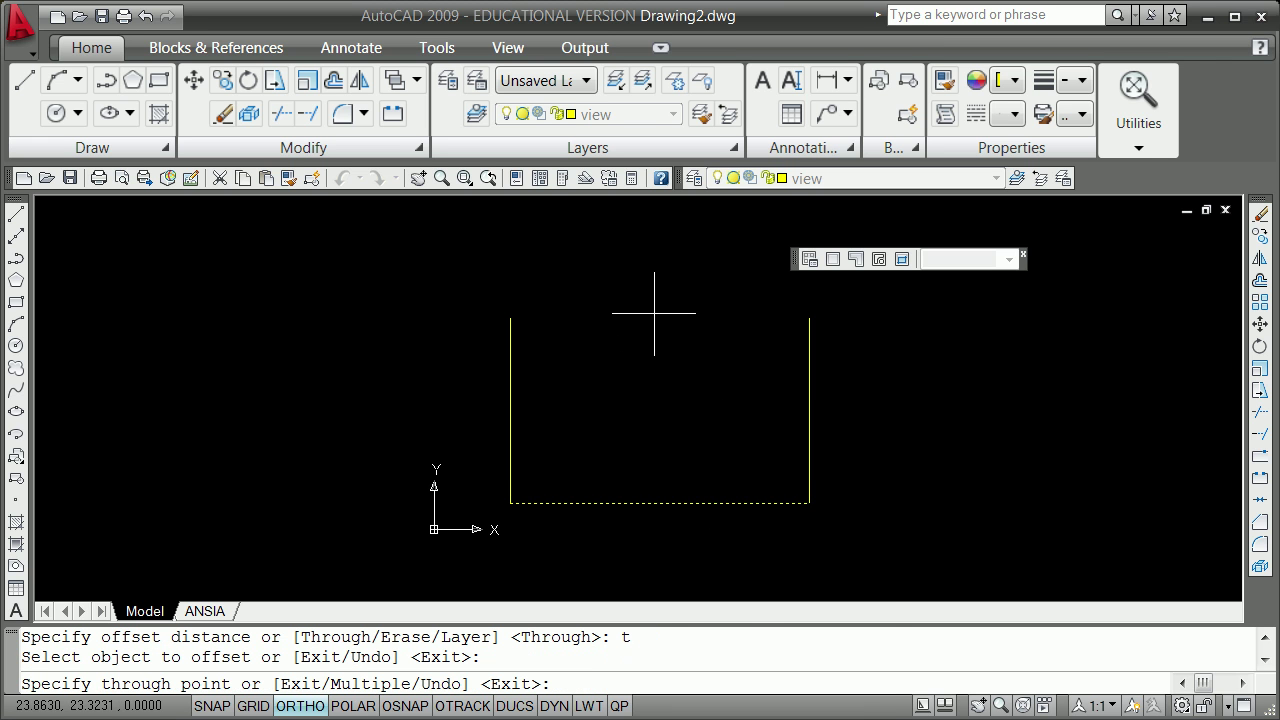
right_click(657, 312, "shift")
left_click(738, 430)
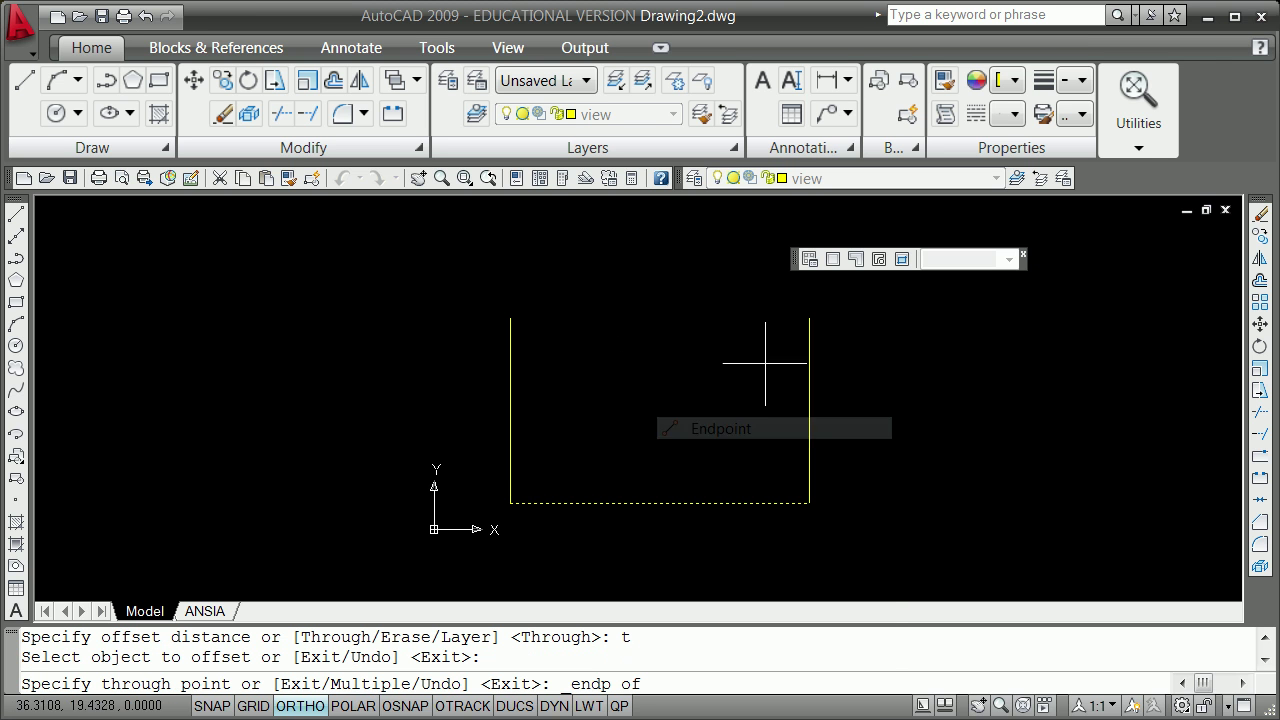
left_click(809, 320)
key("Escape")
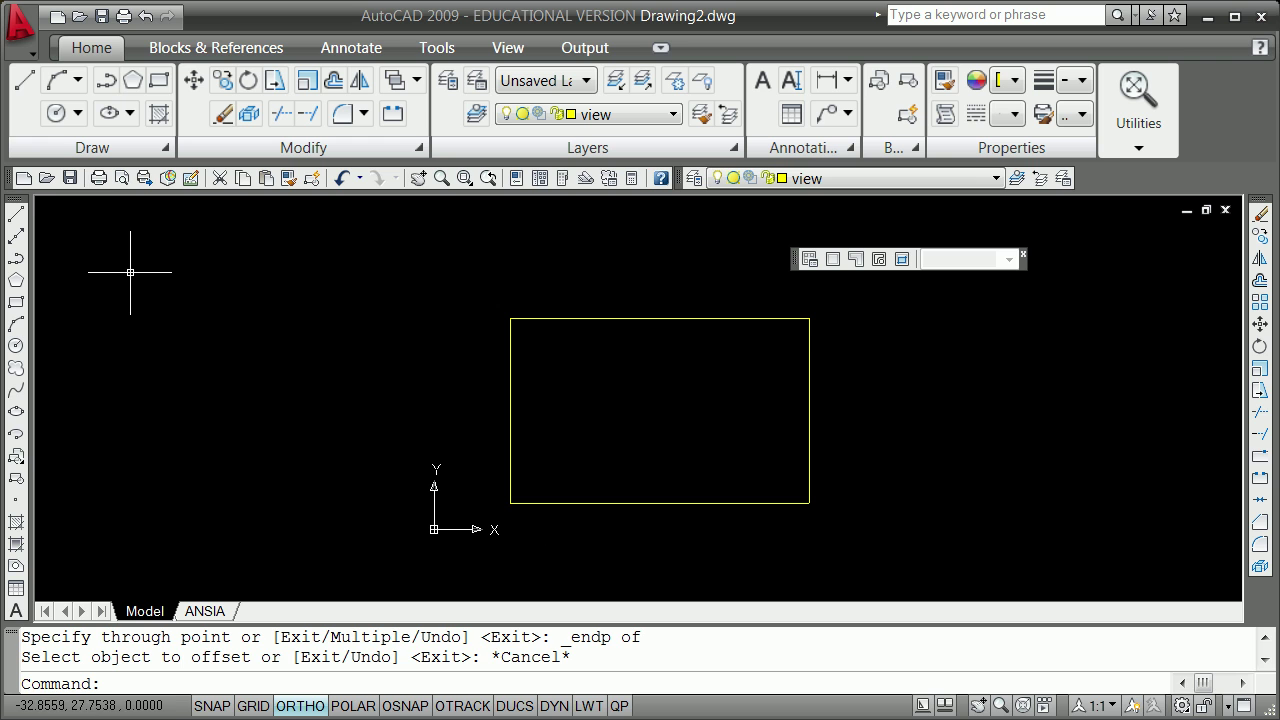
left_click(681, 502)
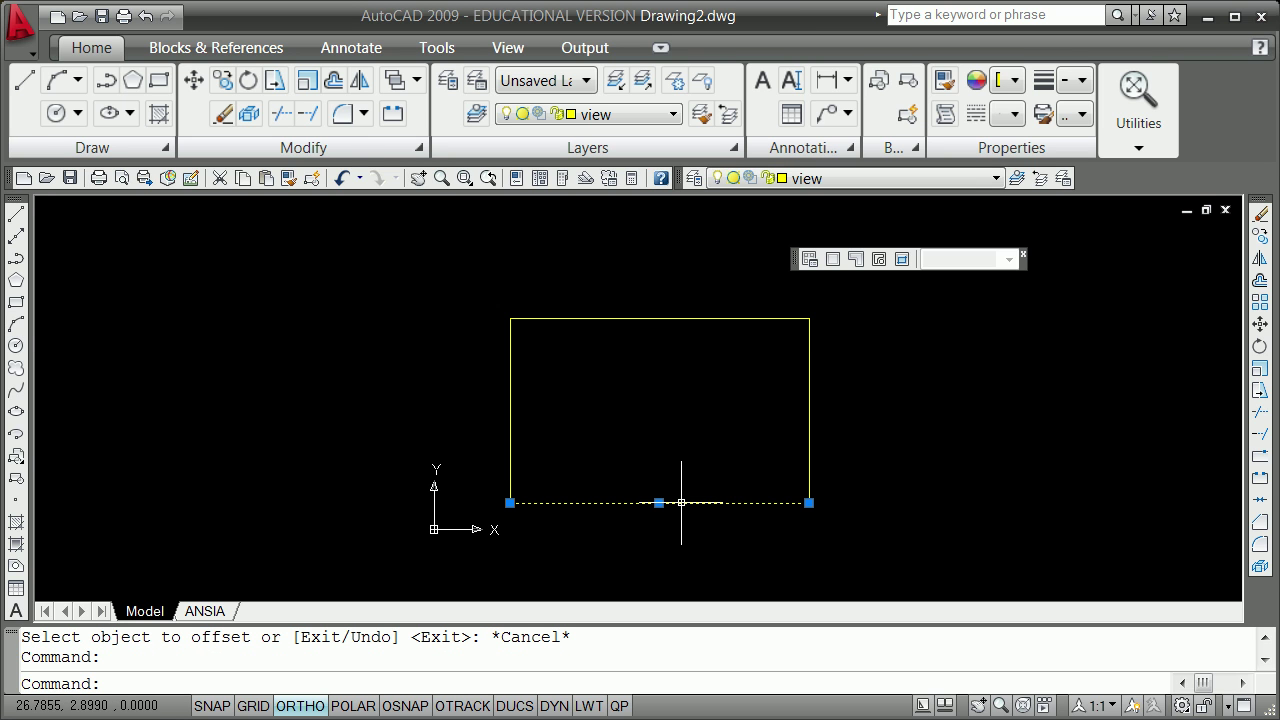
List the bottom edge, confirming it is 32.3607 long on the view layer.
key("Return")
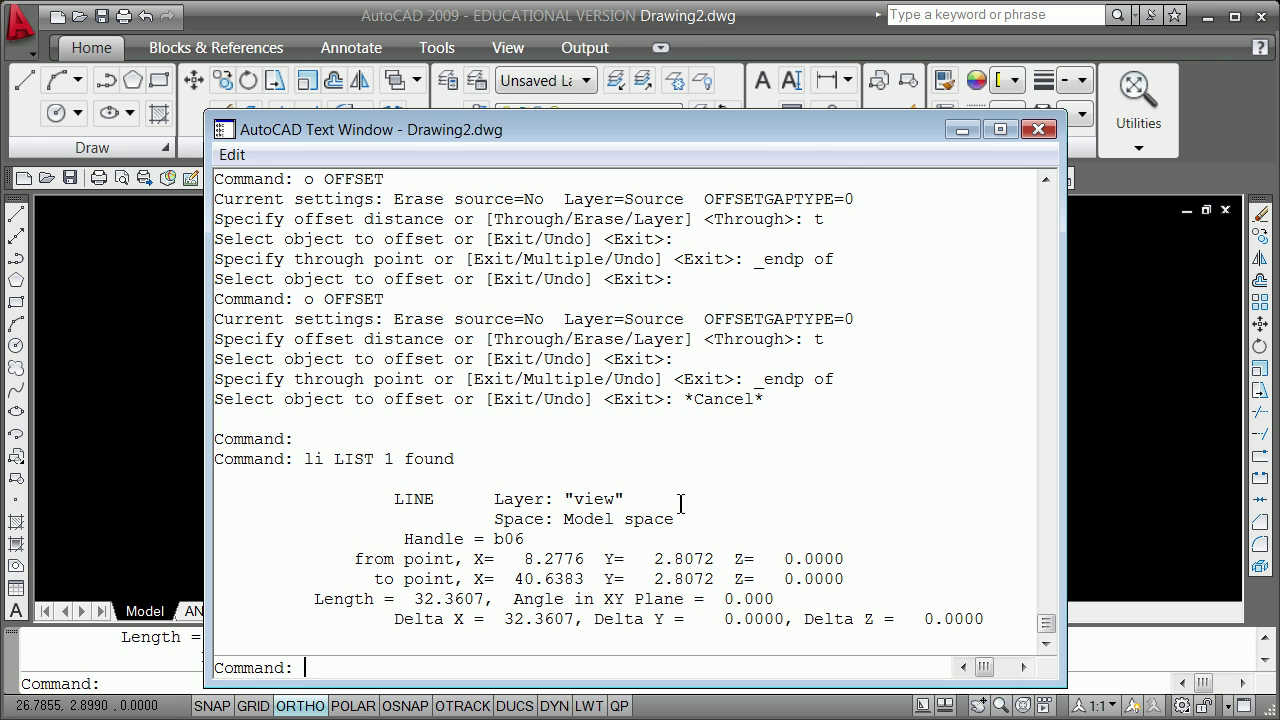
left_click(1040, 129)
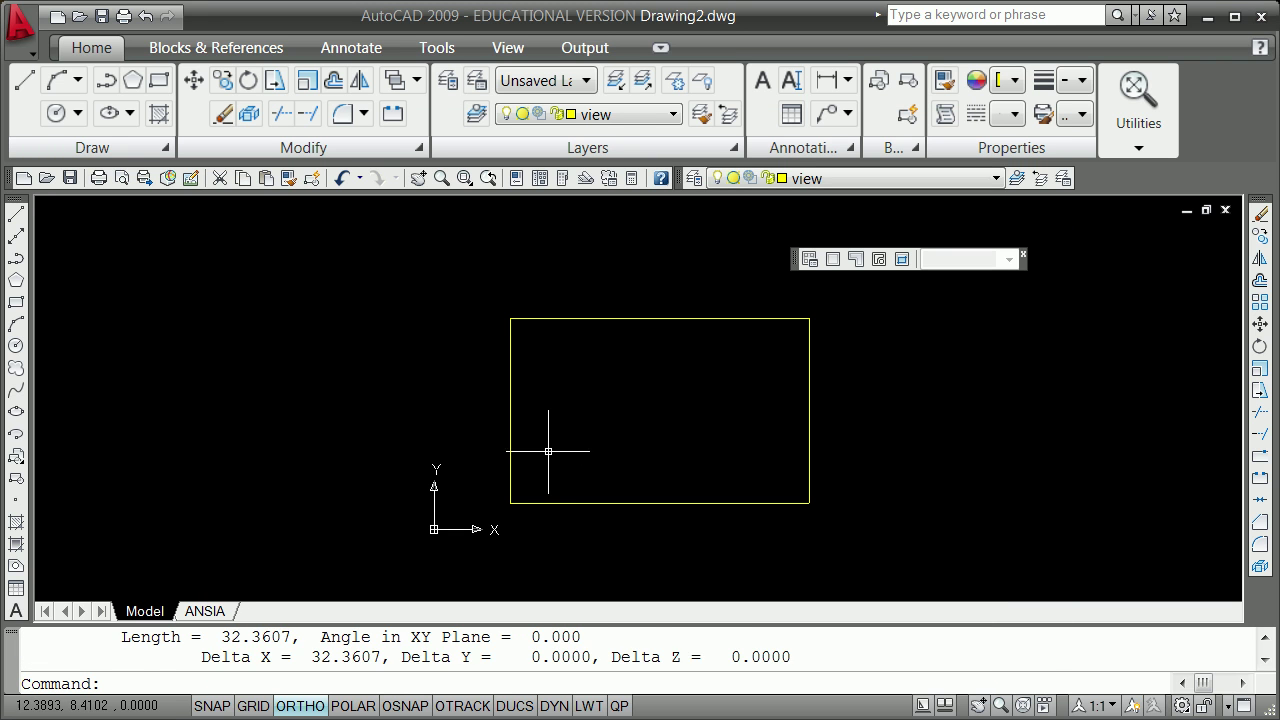
key("Escape")
List the left edge, confirming it is 20.0000 long on the view layer.
left_click(510, 432)
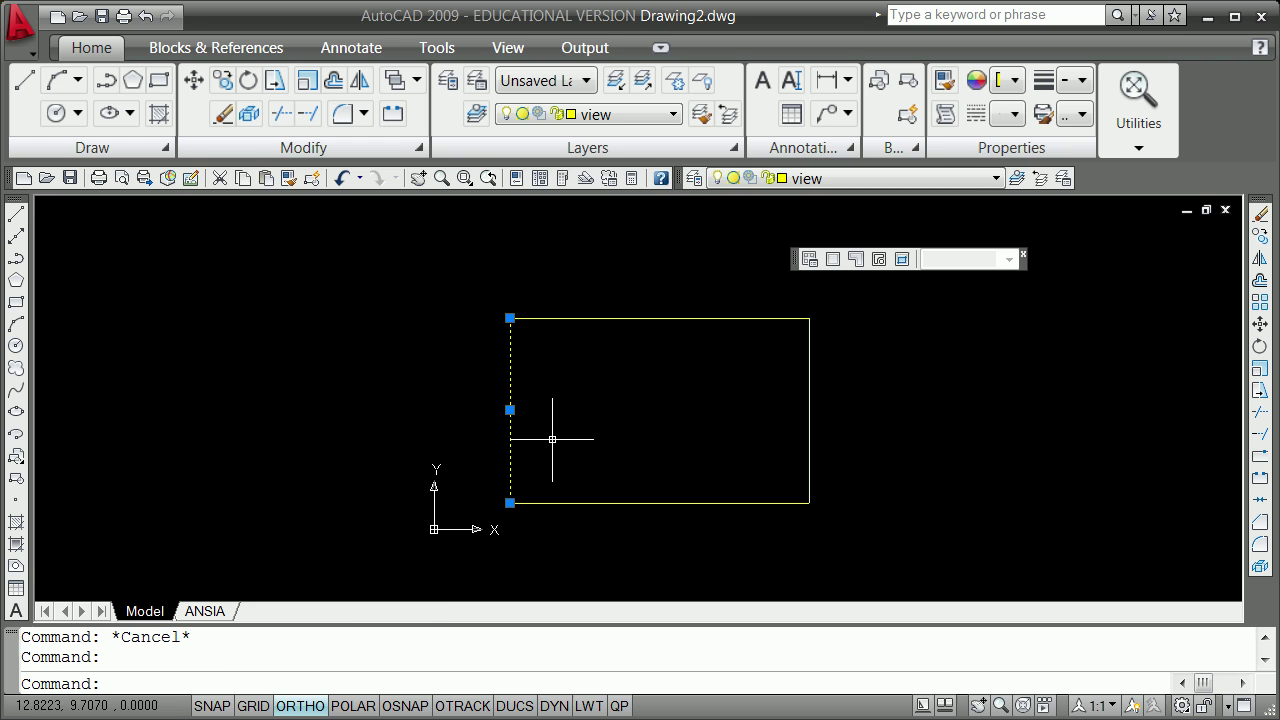
type("li")
key("Return")
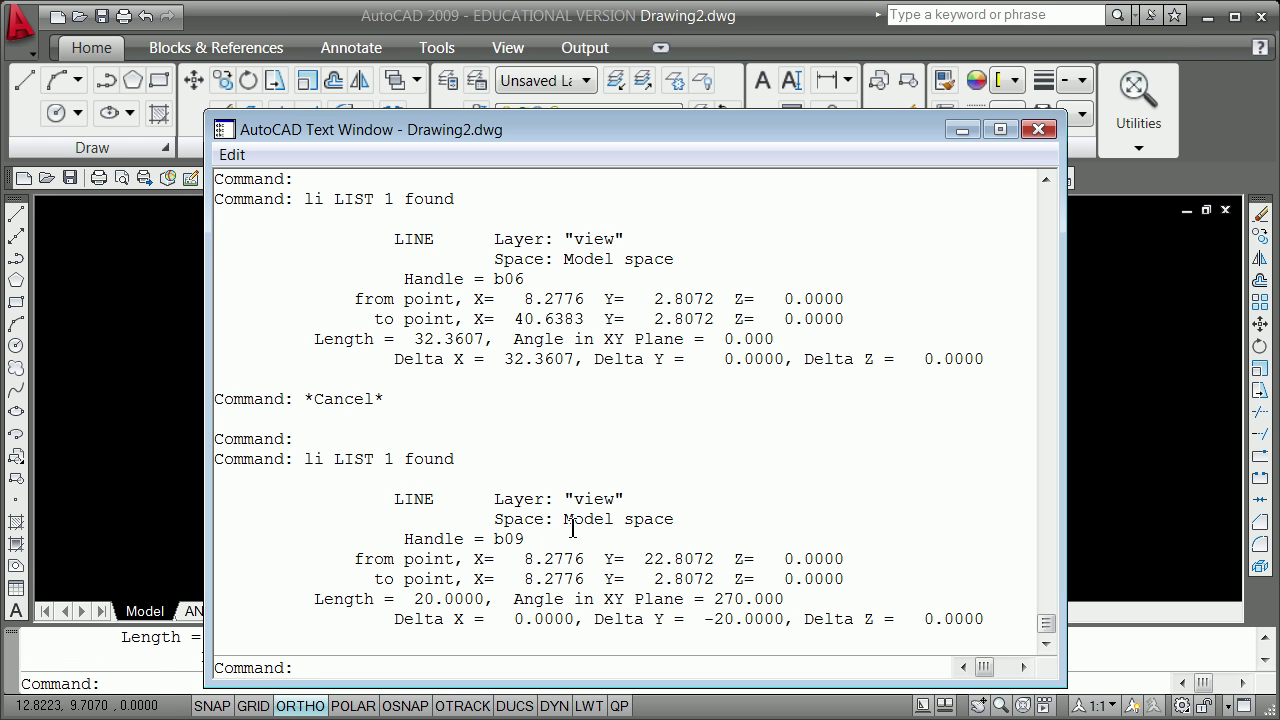
left_click(1040, 129)
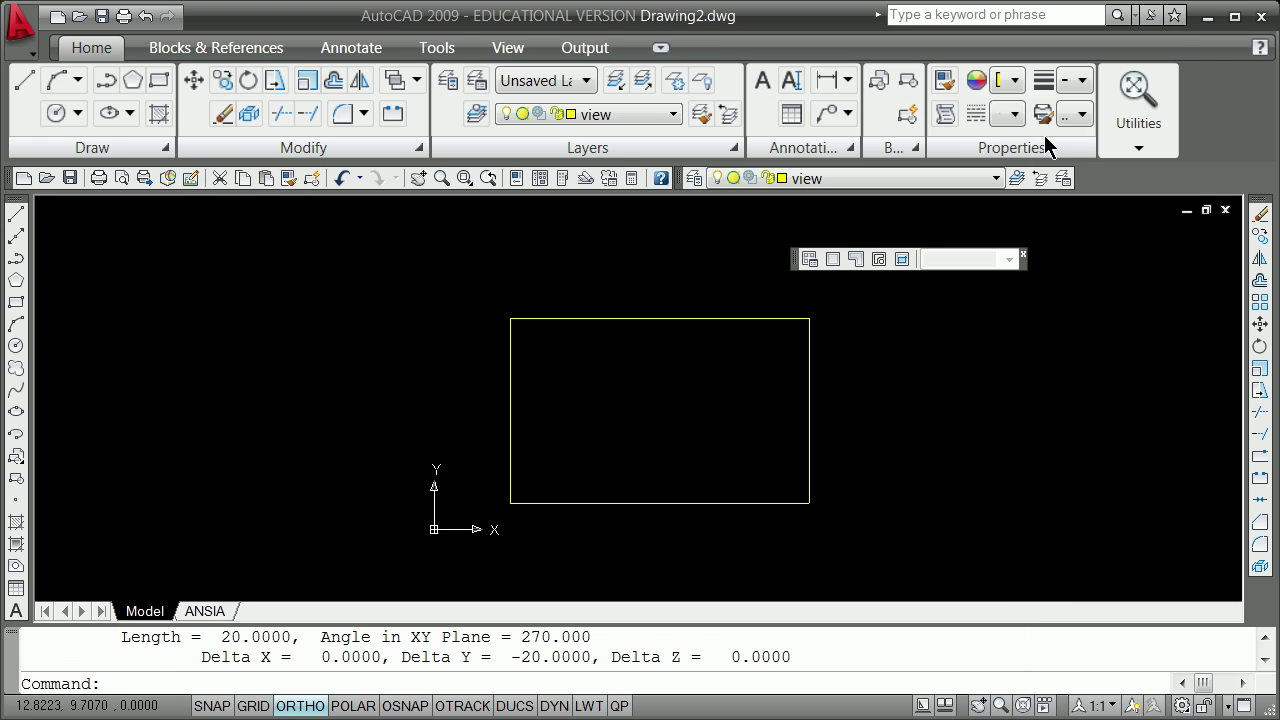
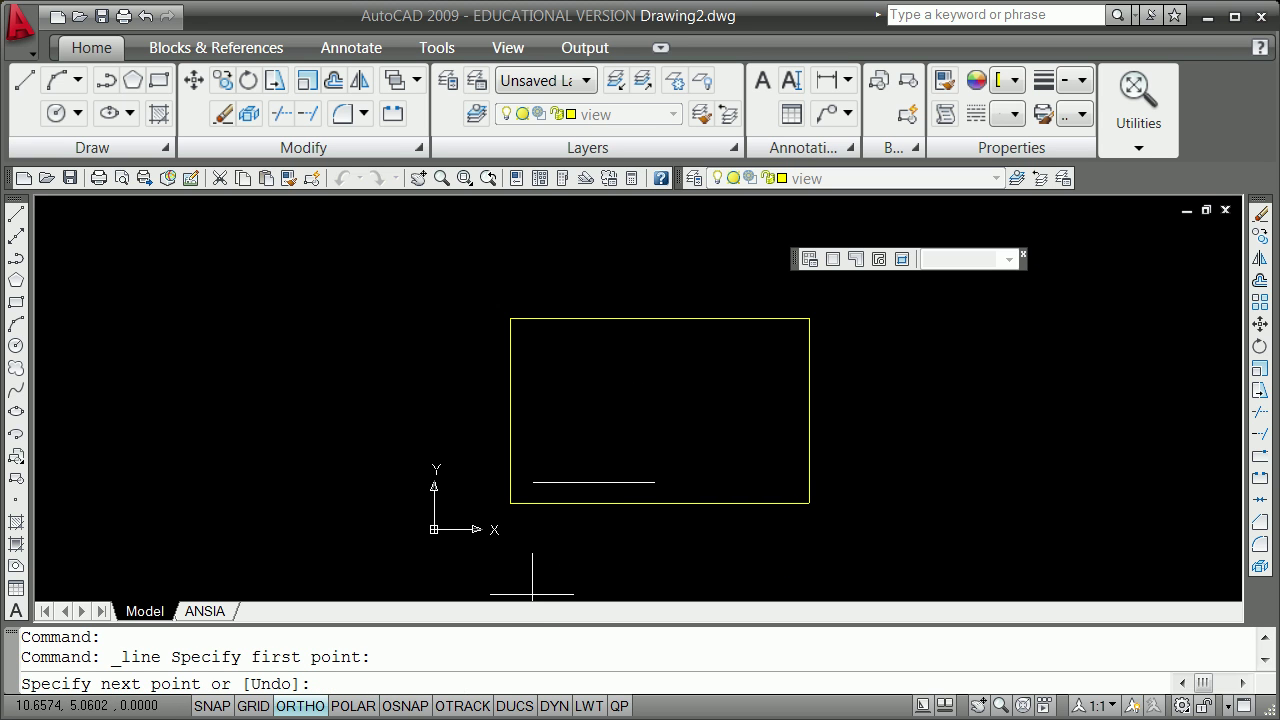
With Ortho off, draw a 2.85-unit line at 143 degrees (@2.85<143) inside the rectangle.
key("F8")
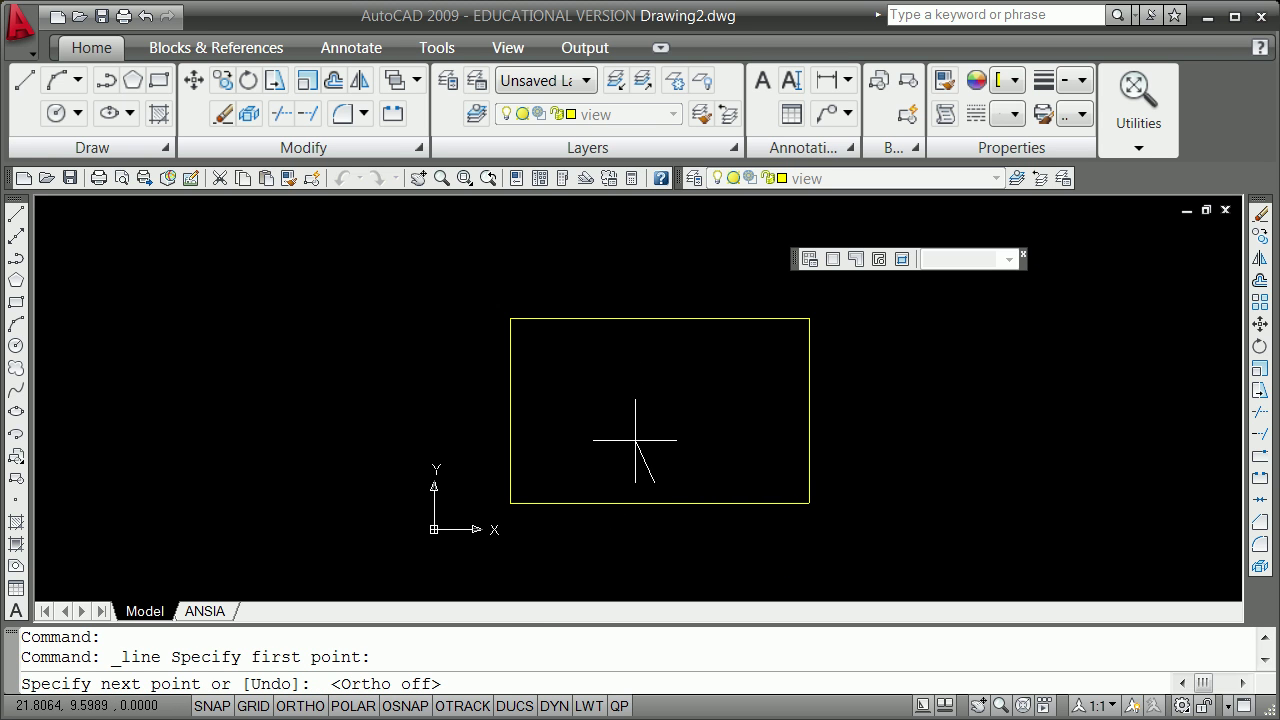
type("@")
type("2.85<143")
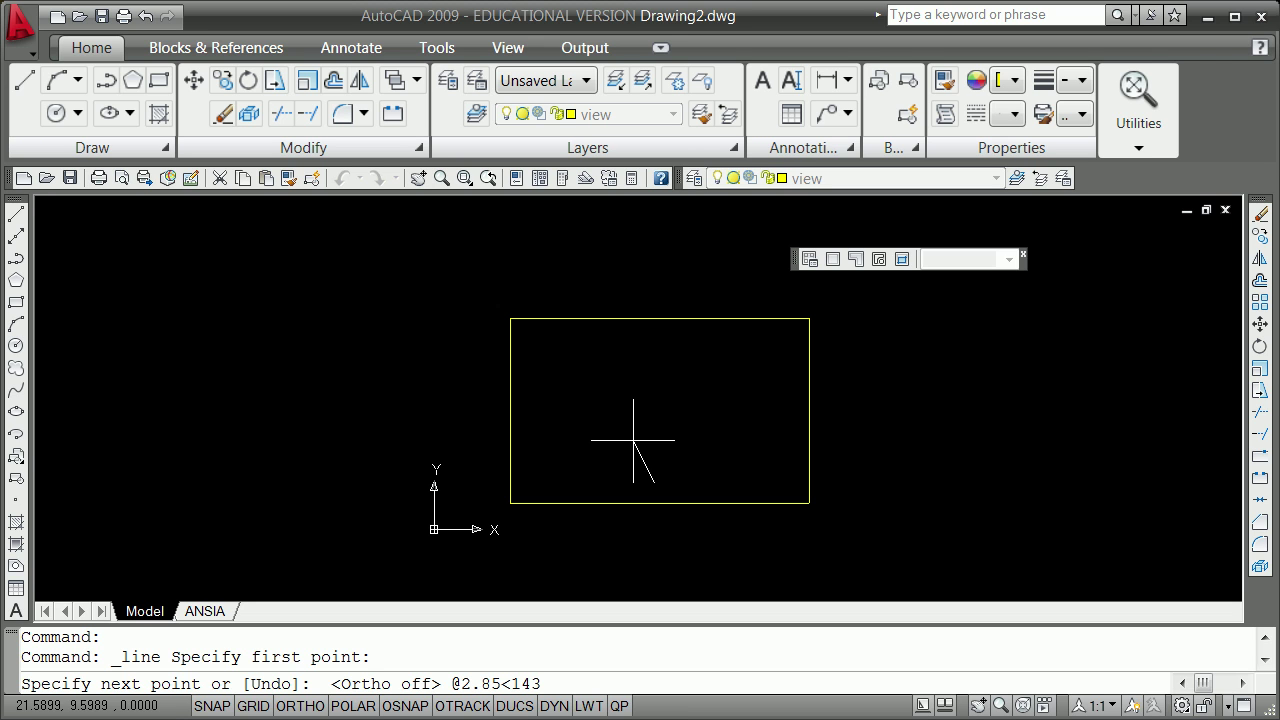
key("Return")
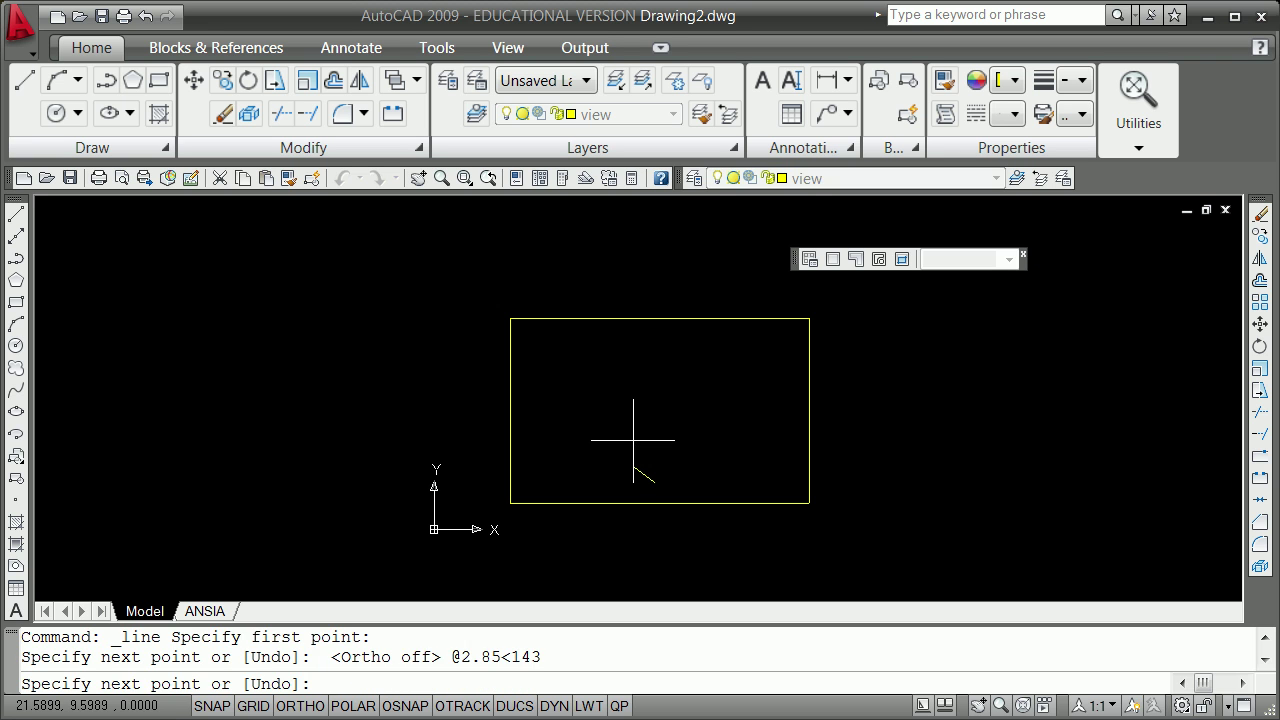
key("Escape")
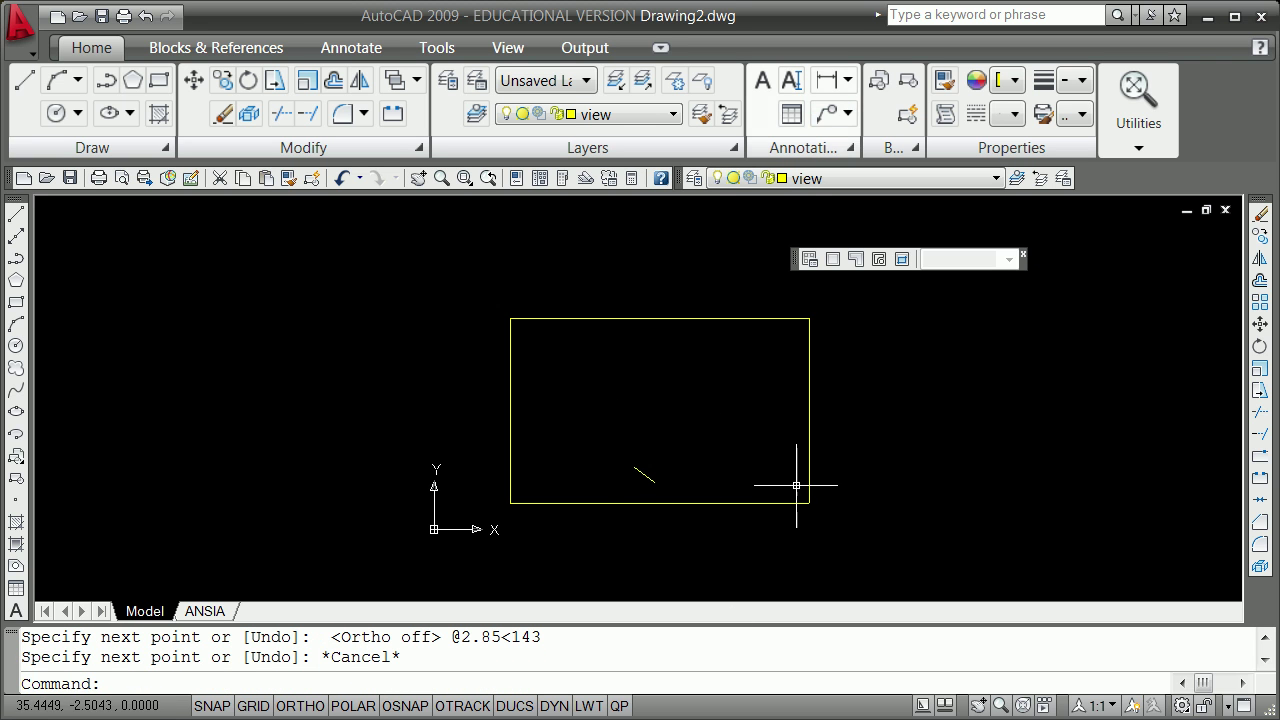
Select the short 143-degree diagonal line.
scroll(666, 475, "up", 3)
scroll(664, 460, "down", 2)
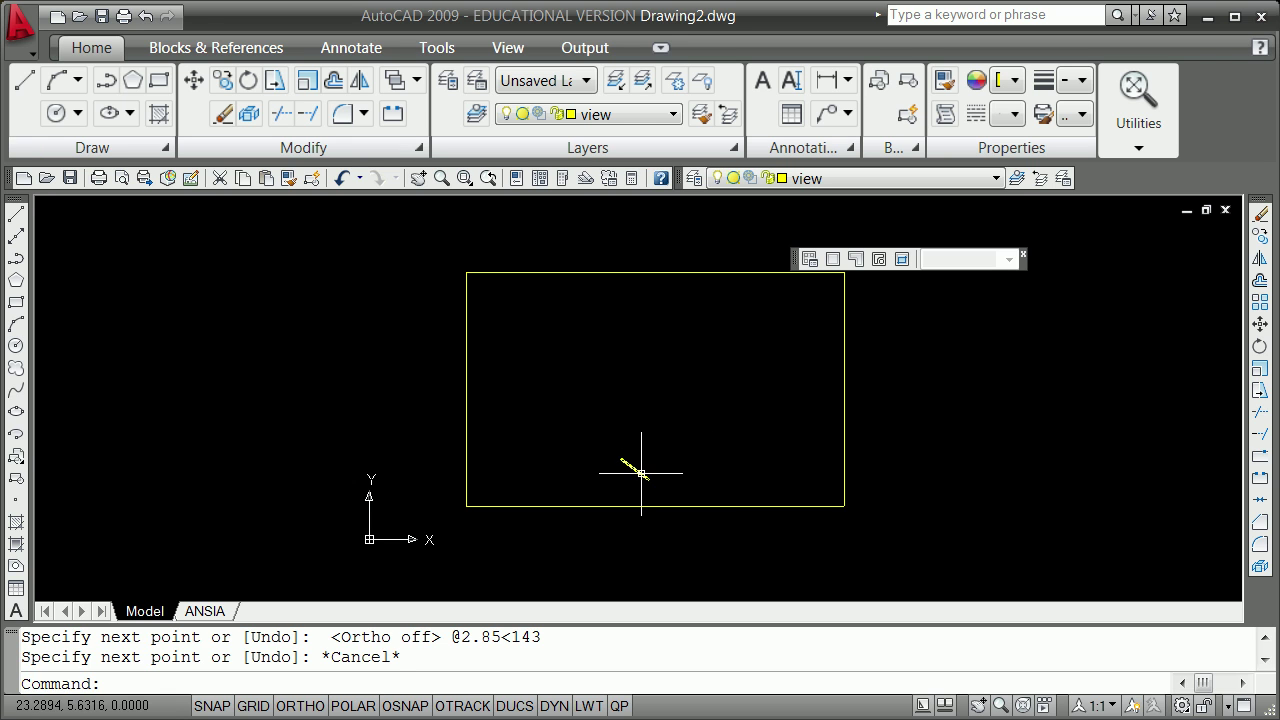
left_click(644, 473)
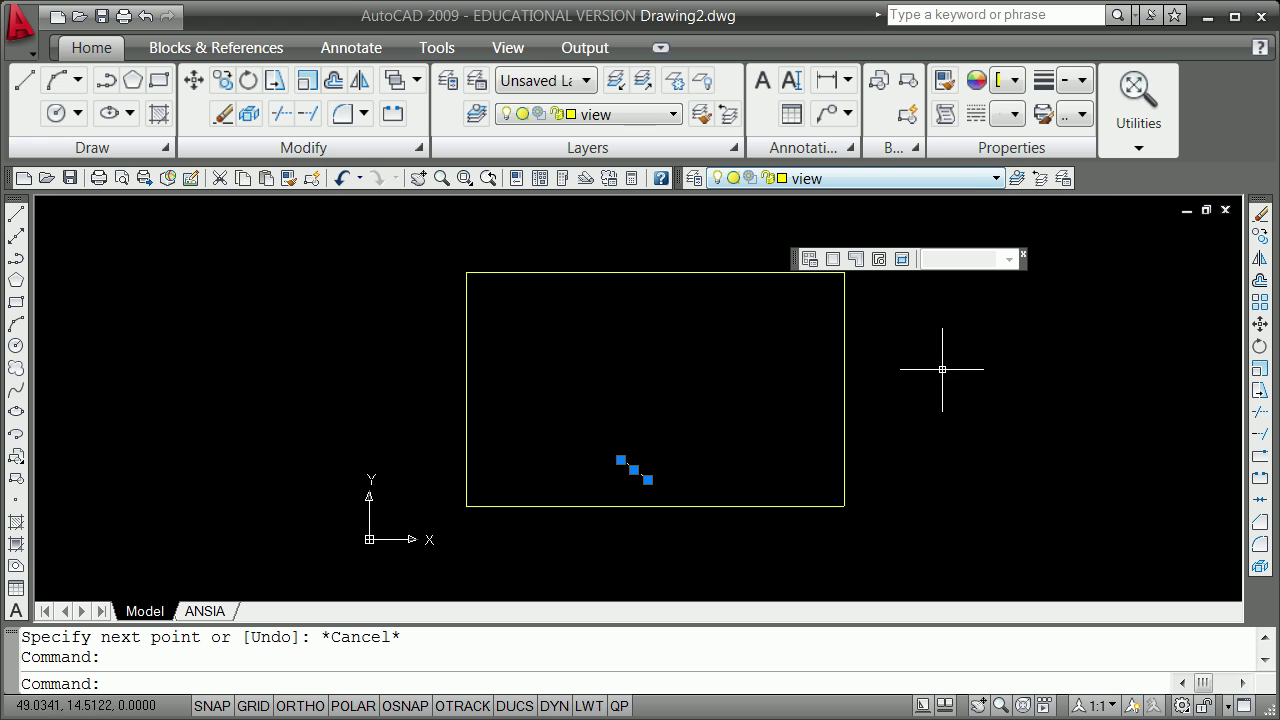
key("Escape")
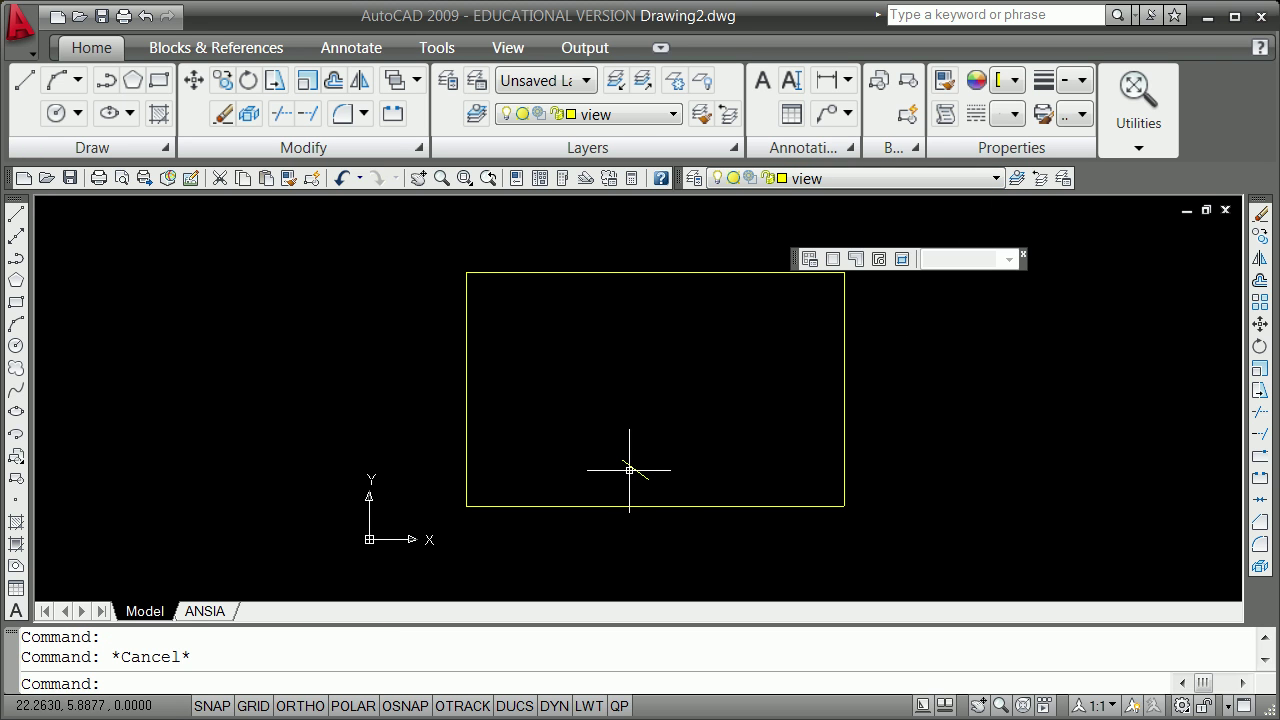
left_click(629, 469)
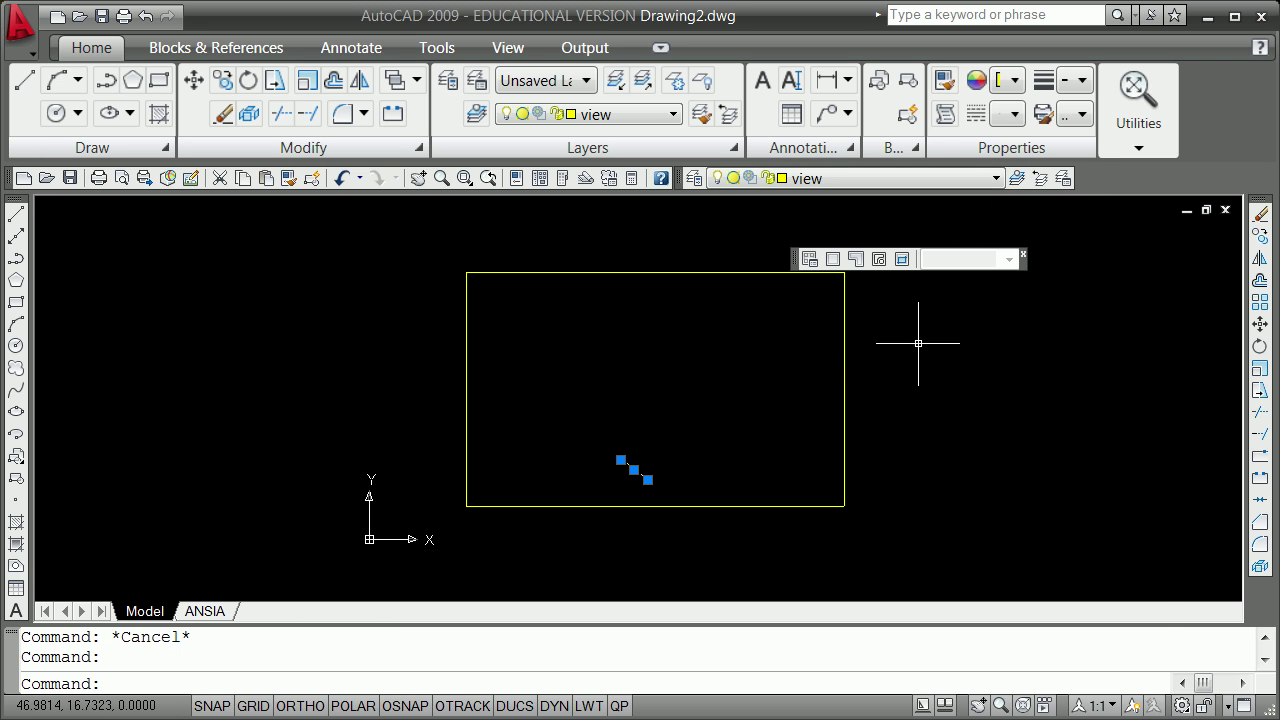
In Properties, change the line's layer from view to object, then close the palette.
right_click(918, 345)
left_click(1030, 718)
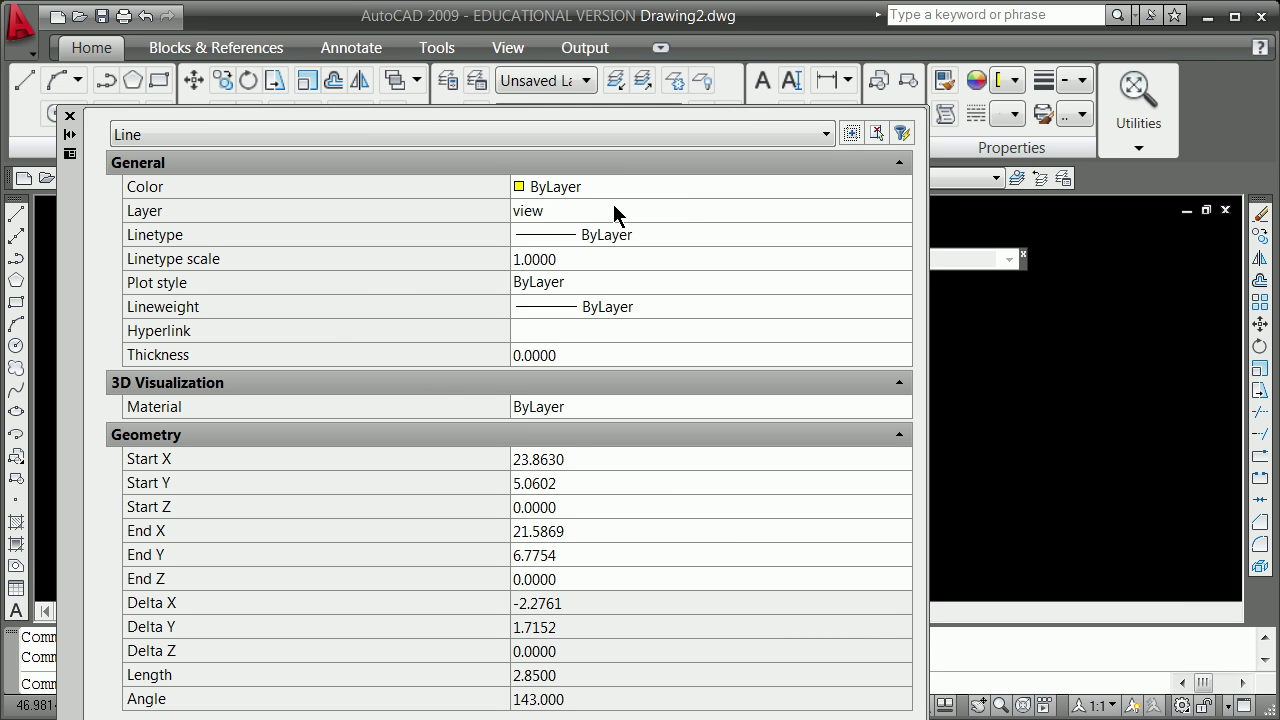
left_click(614, 210)
left_click(900, 211)
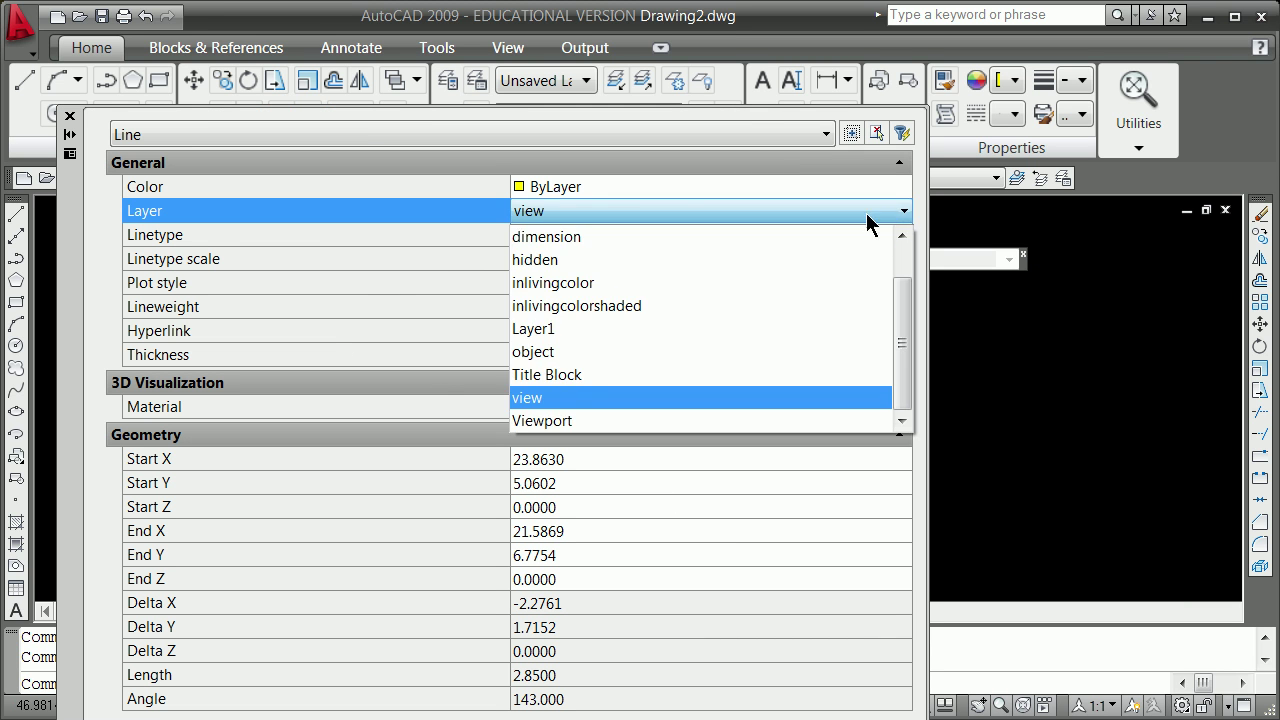
scroll(890, 258, "up", 1)
scroll(903, 290, "down", 1)
scroll(910, 340, "up", 2)
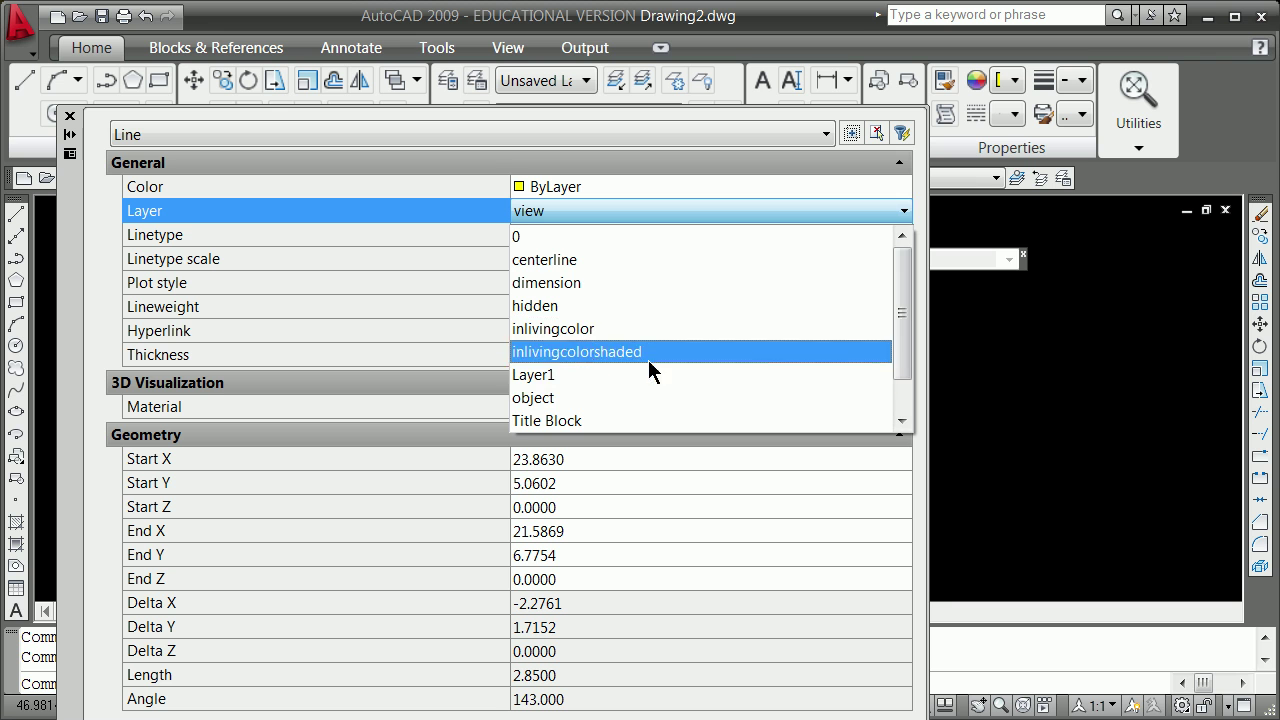
left_click(622, 398)
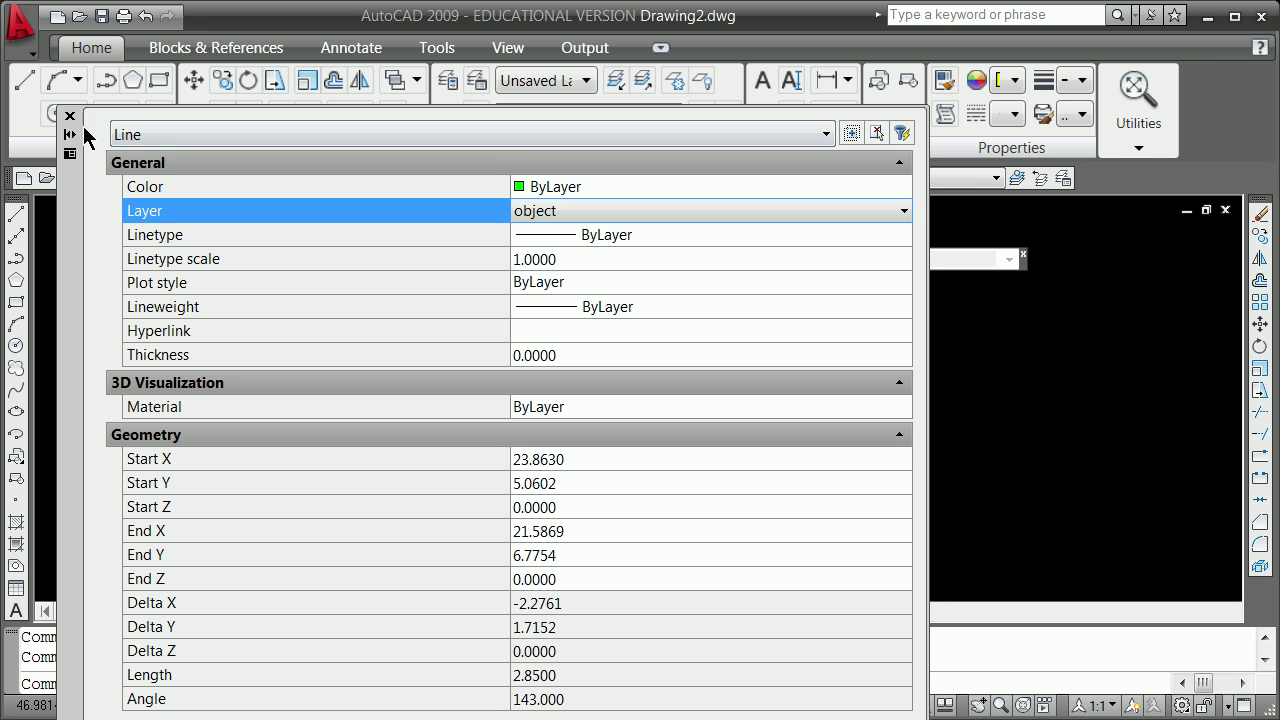
left_click(71, 117)
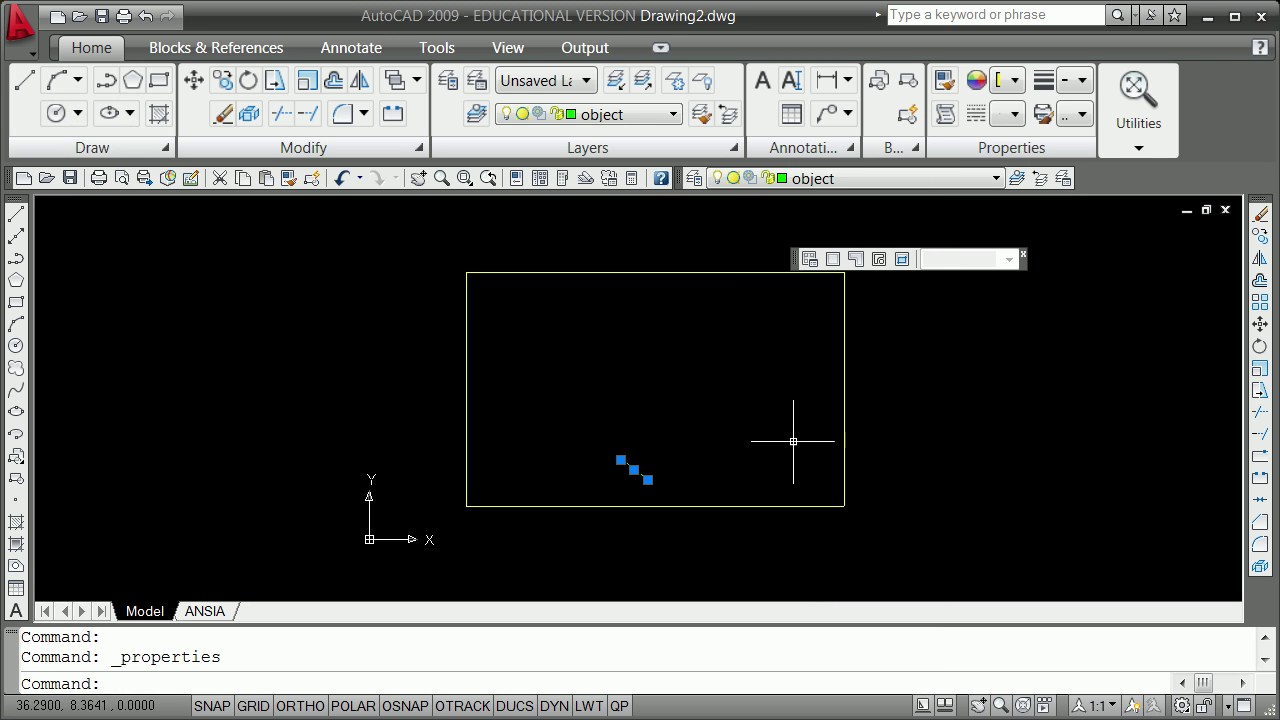
key("Escape")
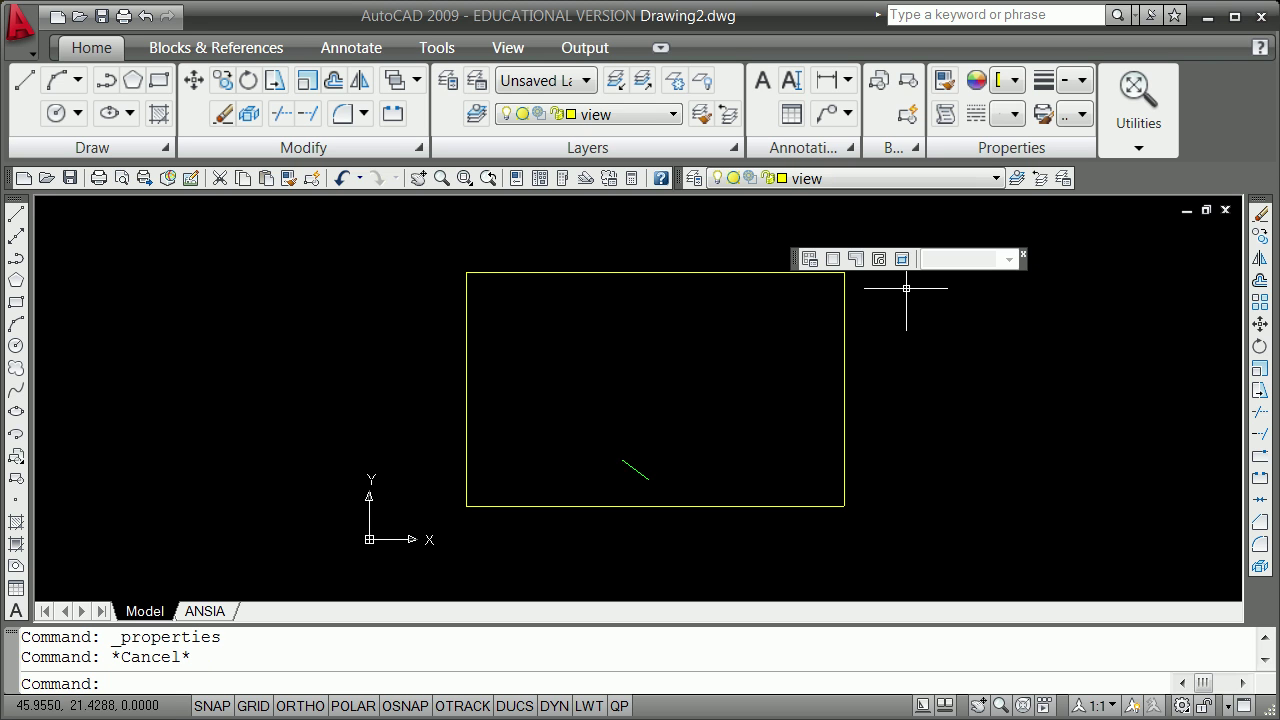
left_click(638, 475)
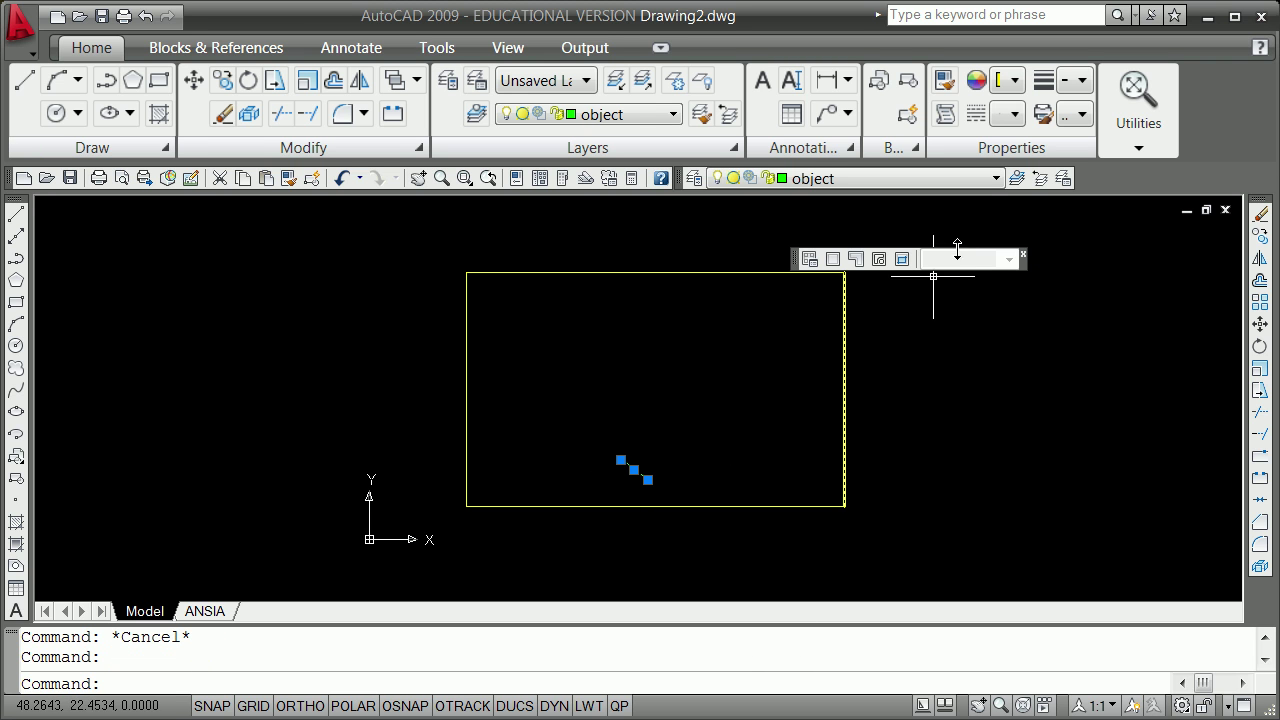
left_click(996, 178)
left_click(860, 215)
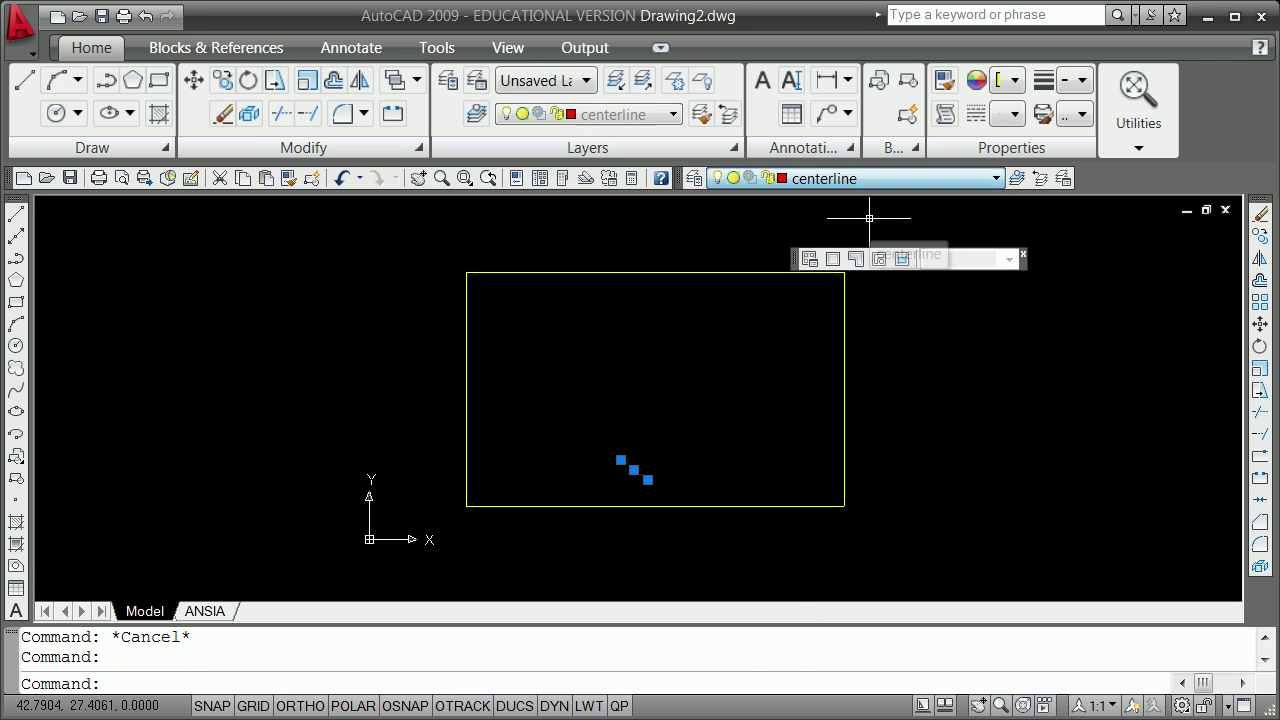
key("Escape")
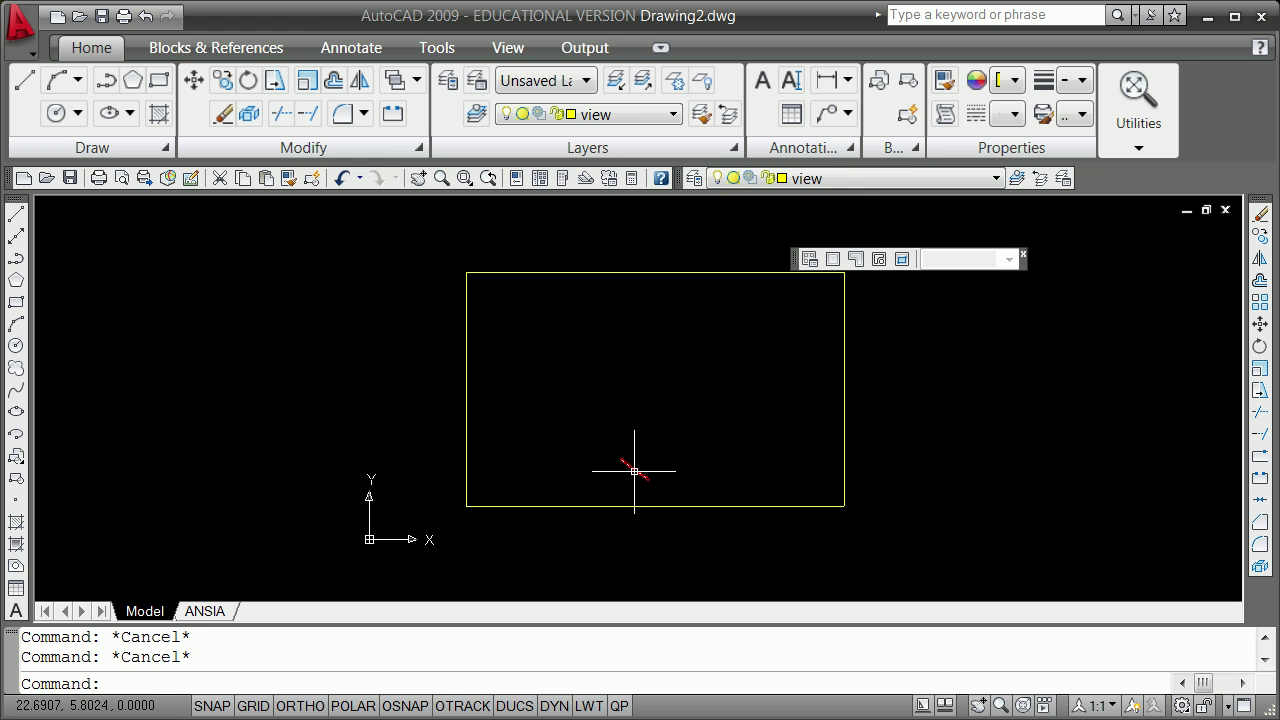
left_click(630, 467)
left_click(994, 178)
left_click(880, 318)
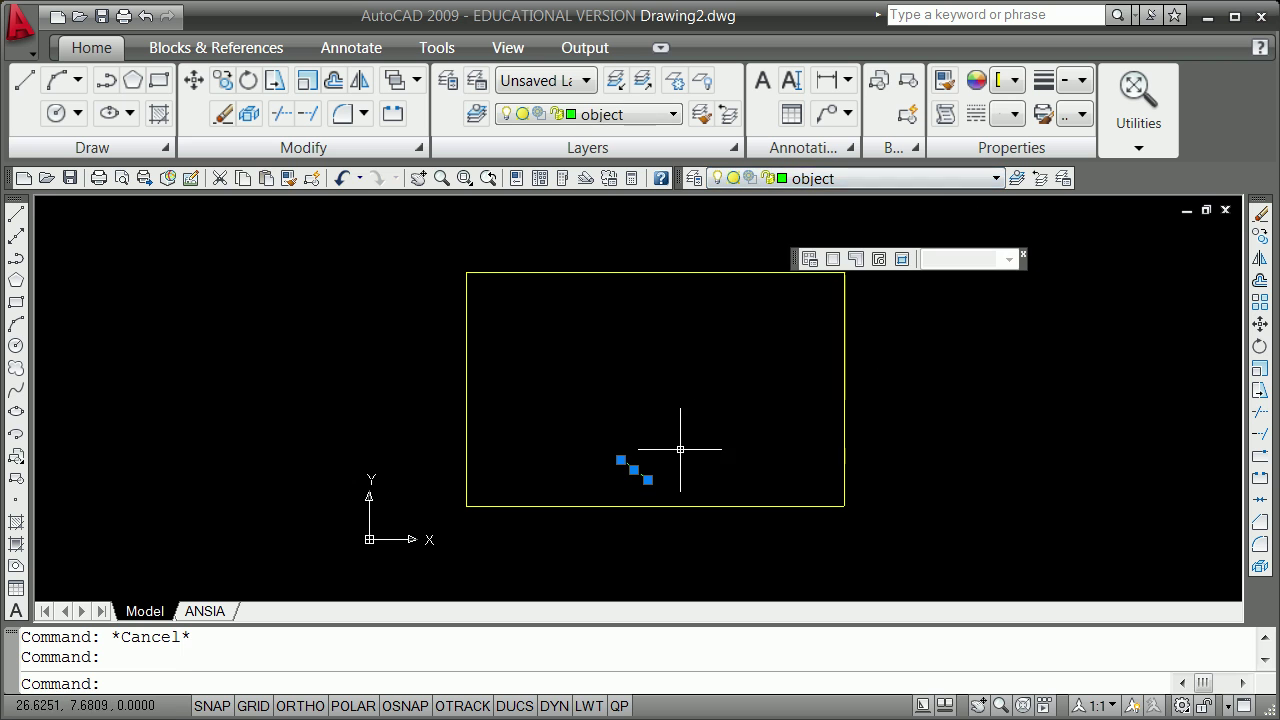
key("Escape")
type("`")
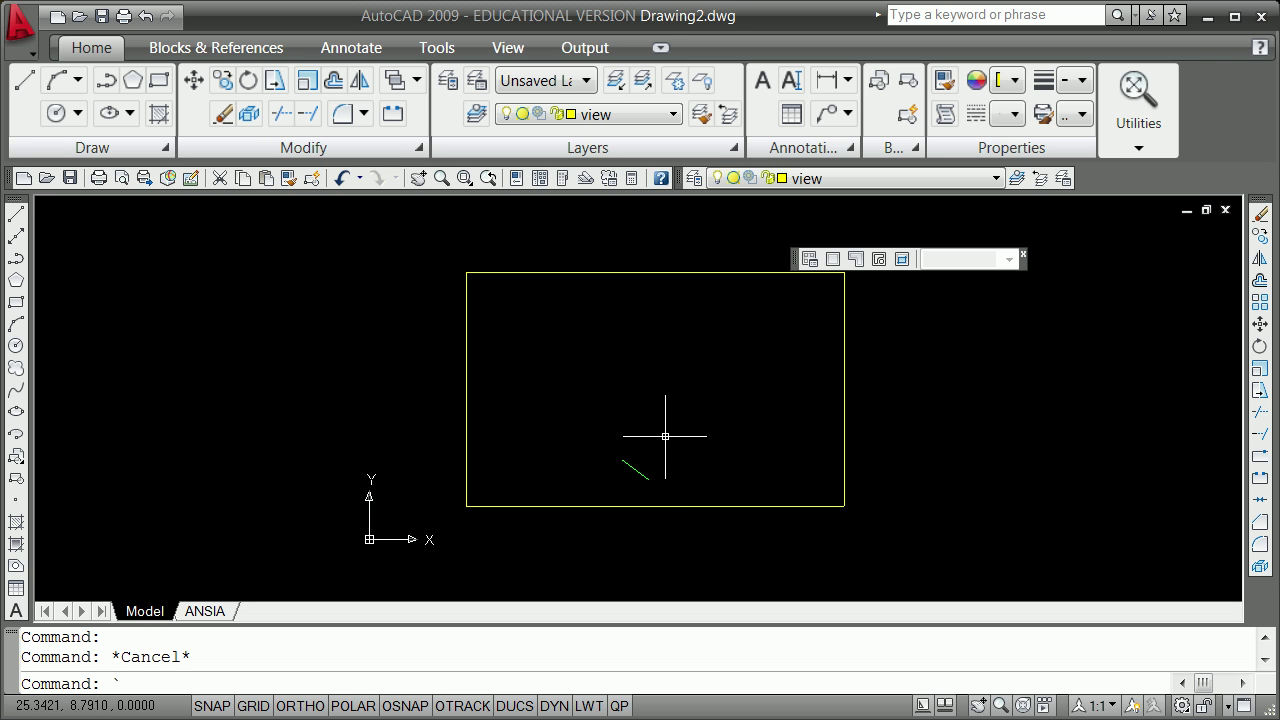
scroll(691, 460, "up", 4)
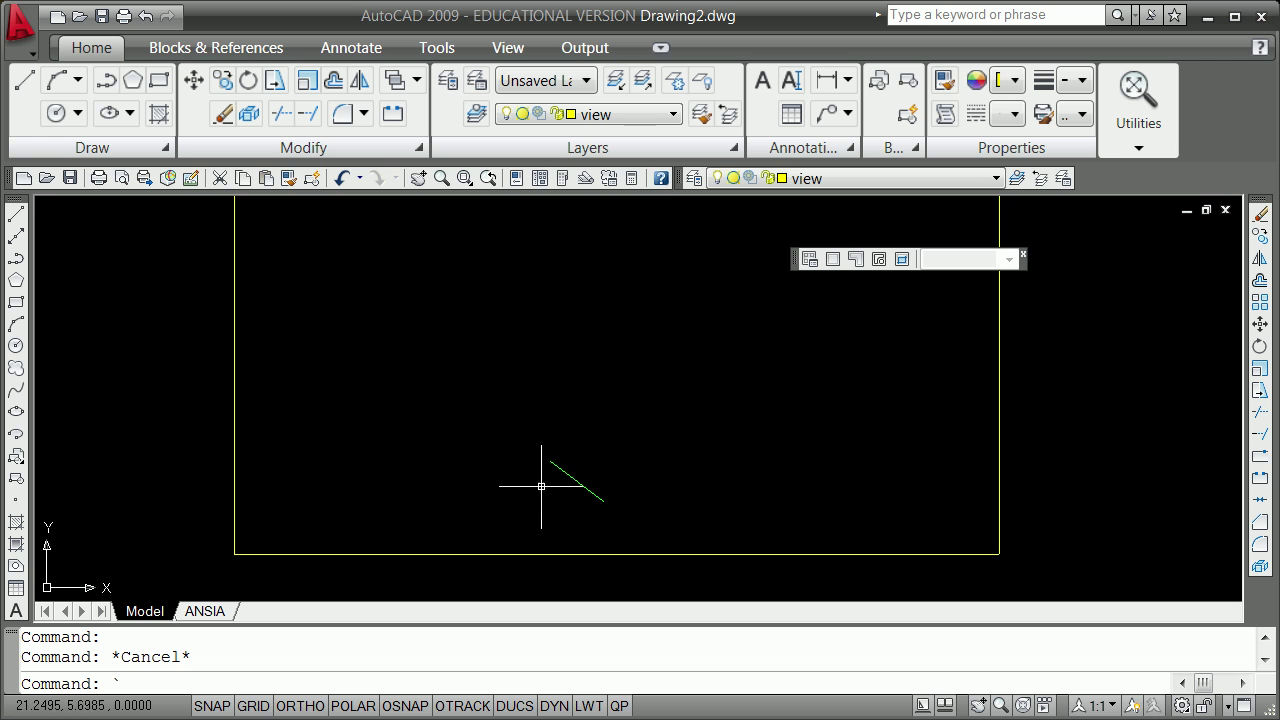
Practice window and crossing selections around the green line, clearing each one.
key("Escape")
left_click(515, 399)
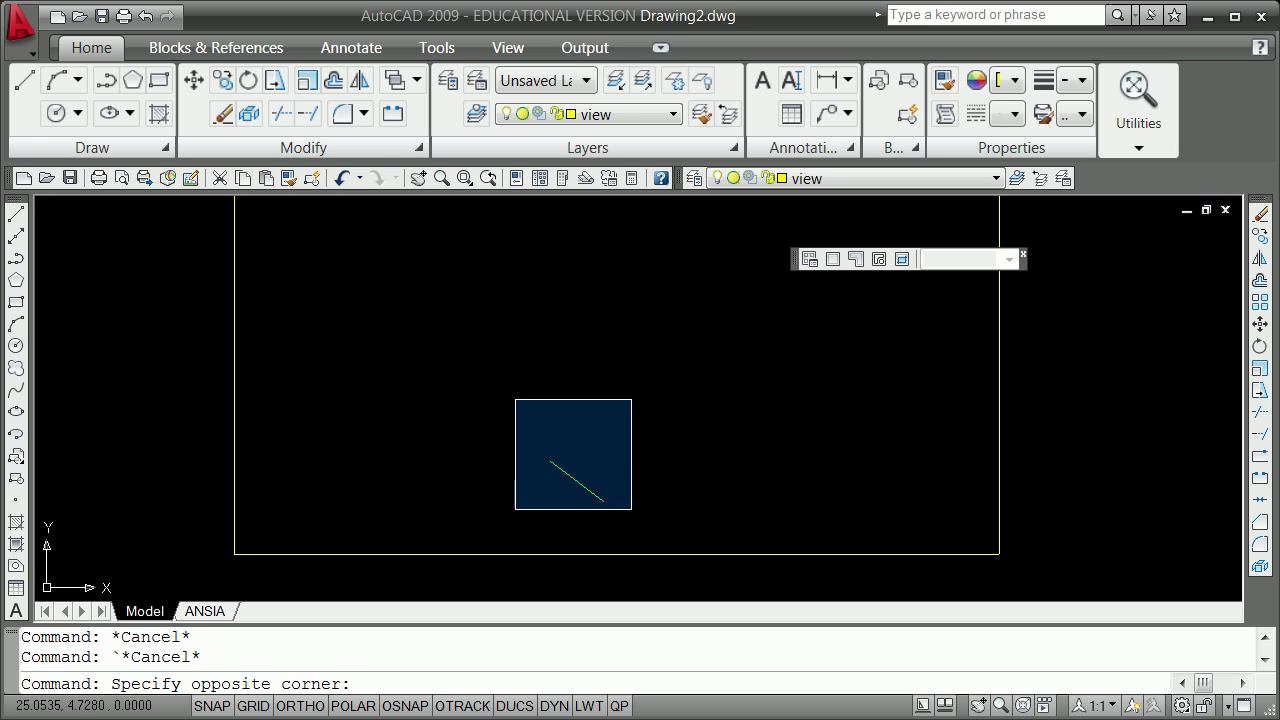
left_click(650, 517)
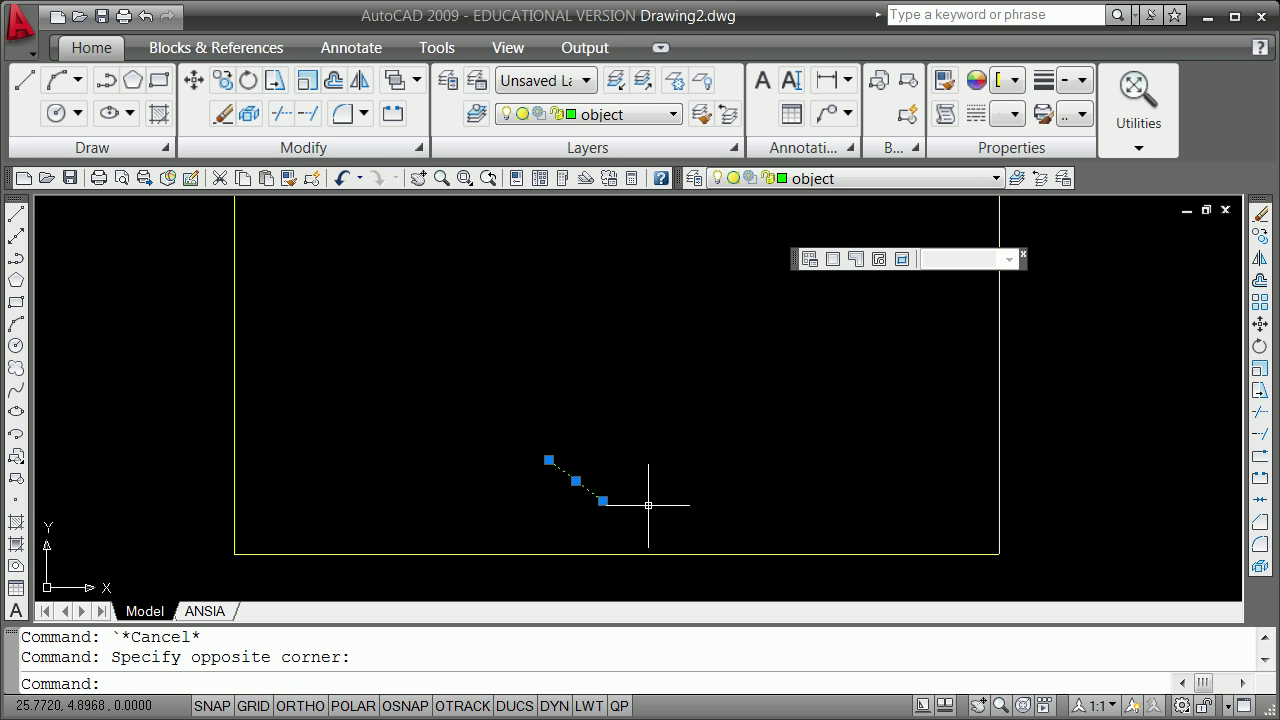
key("Escape")
left_click(676, 418)
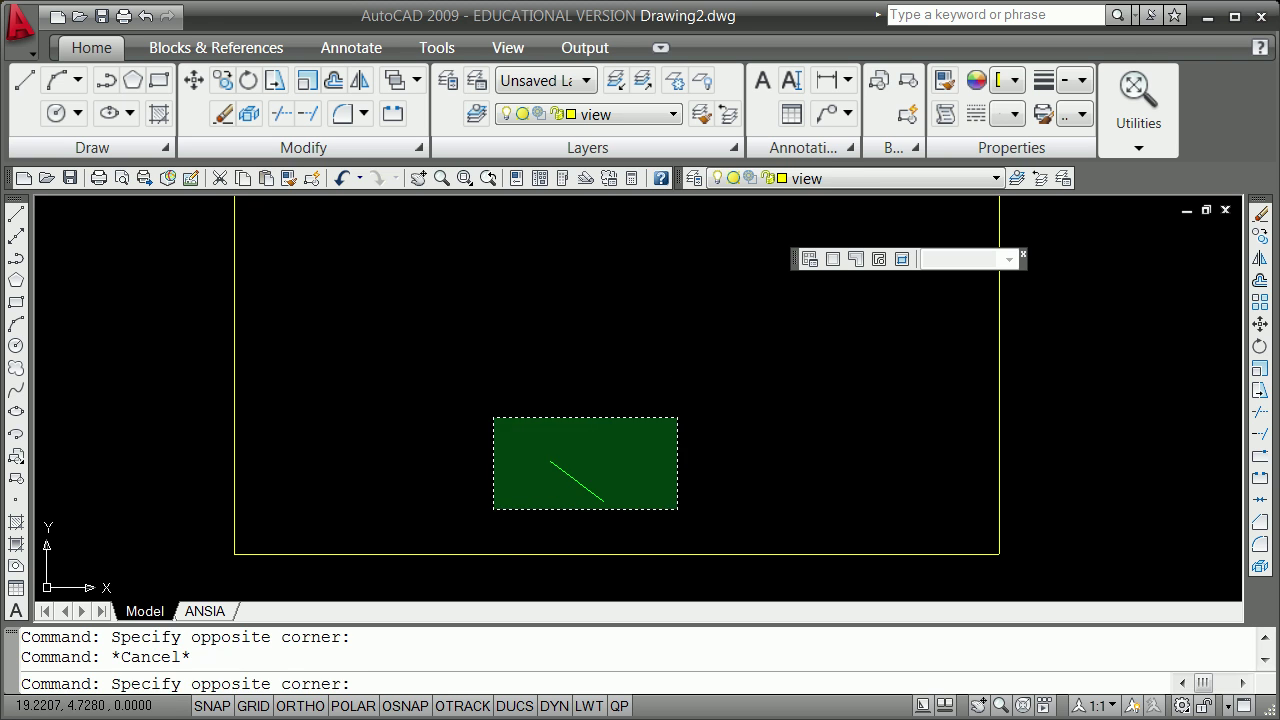
left_click(491, 514)
key("Escape")
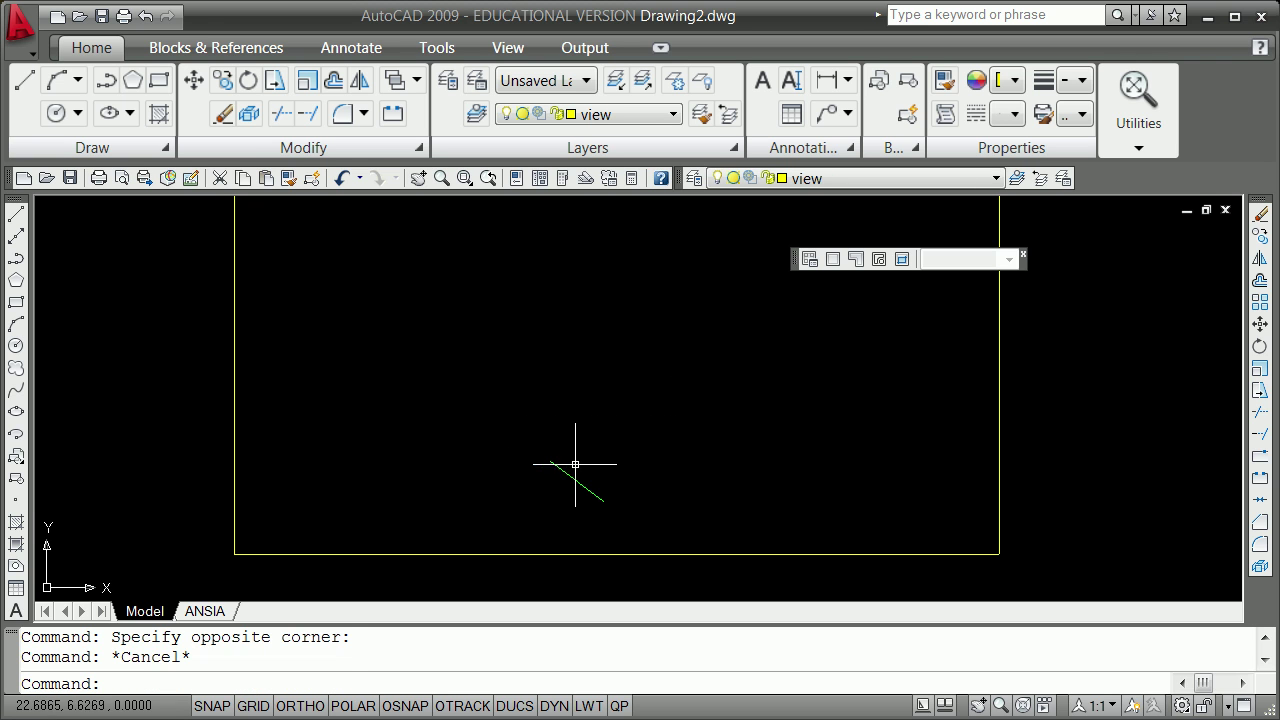
Crossing-select the green line and make its upper-left endpoint the hot grip.
left_click(573, 477)
key("Escape")
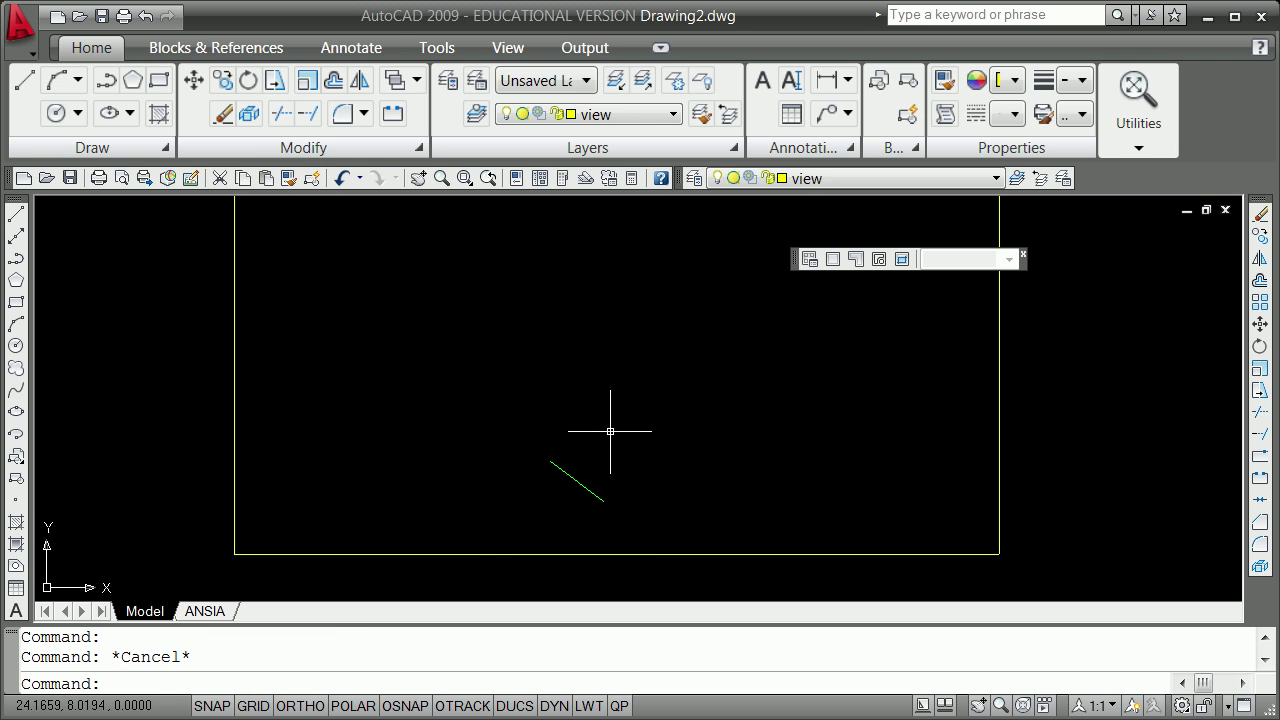
left_click(660, 417)
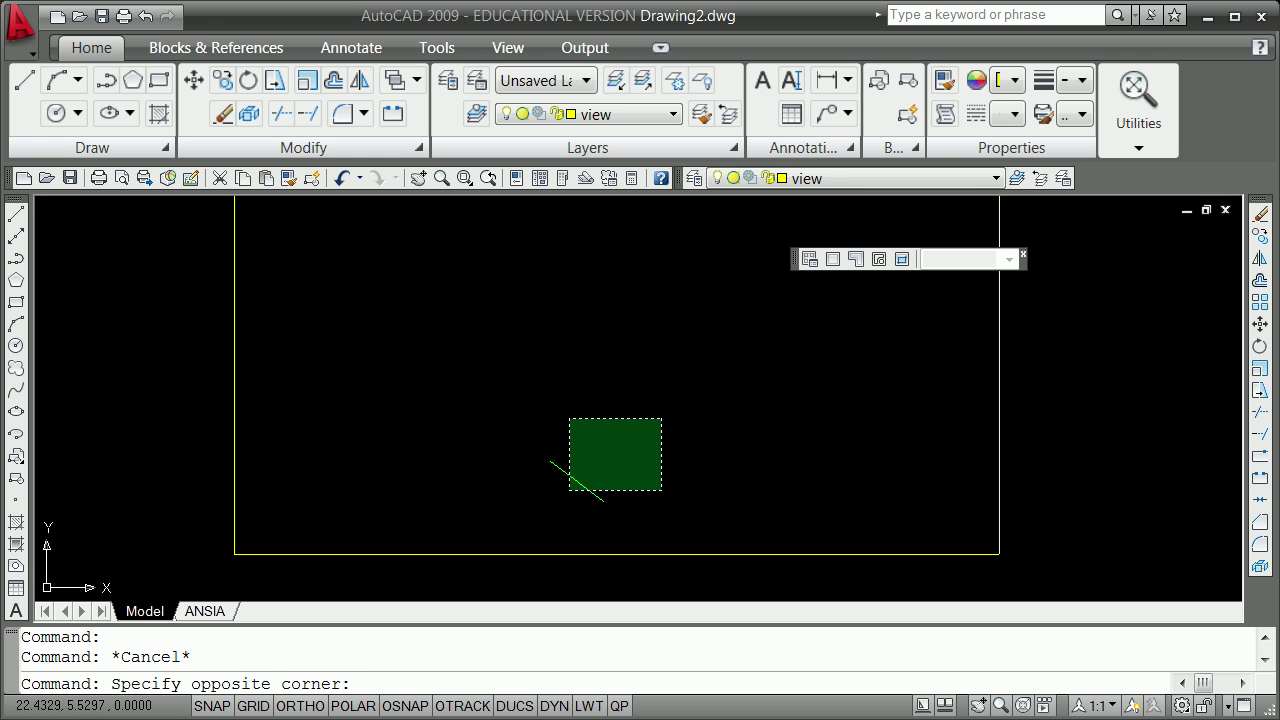
left_click(503, 515)
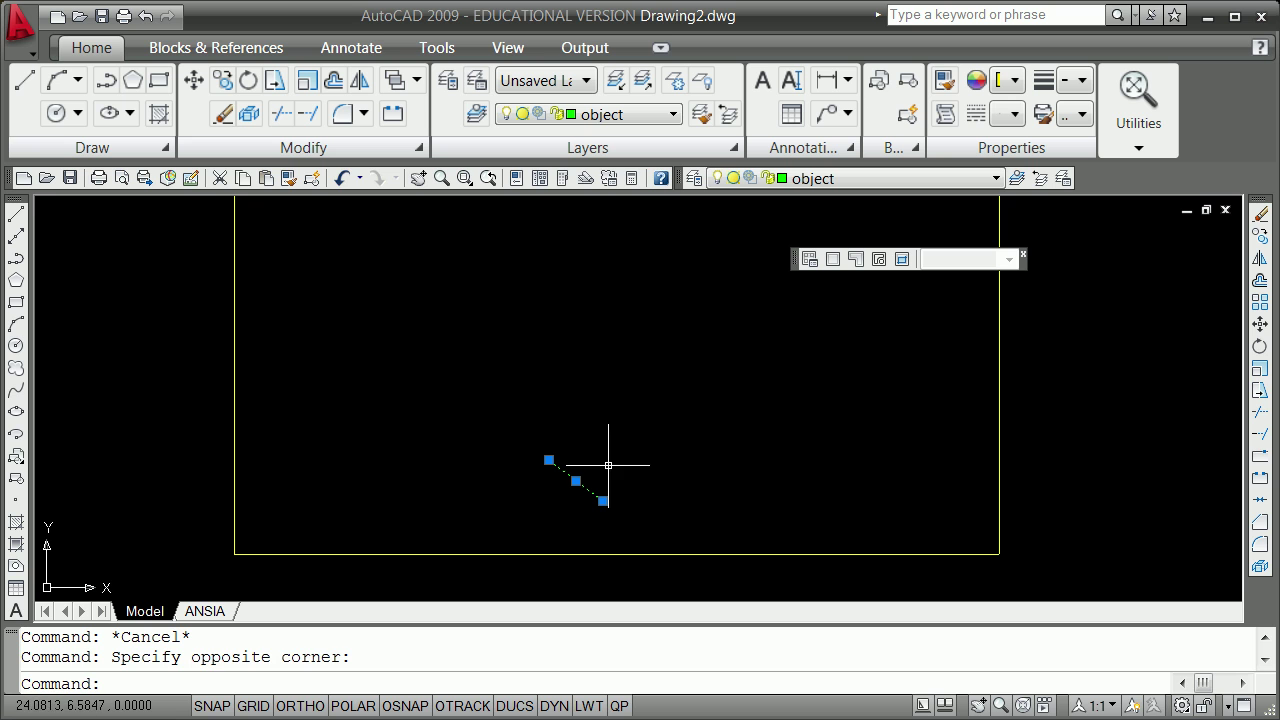
left_click(549, 460)
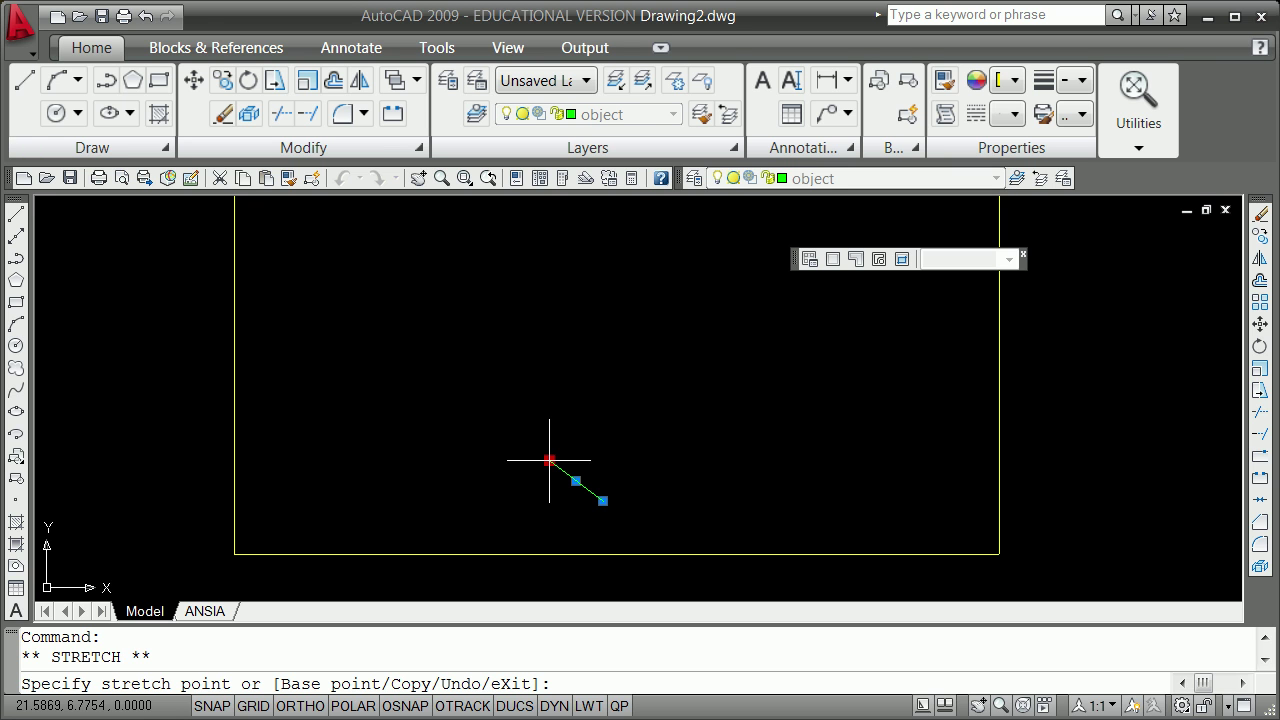
Grip-rotate a copy of the line 85° about its upper endpoint to form a V.
key("space")
key("space")
key("space")
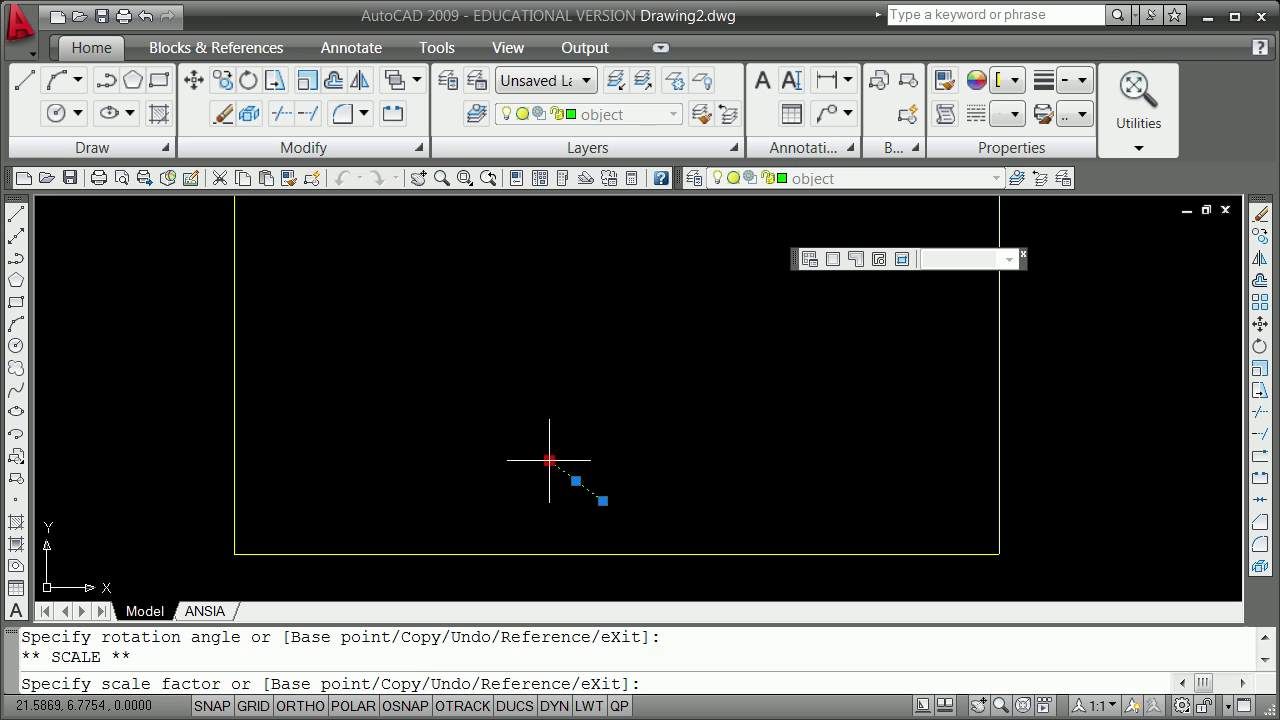
key("space")
key("space")
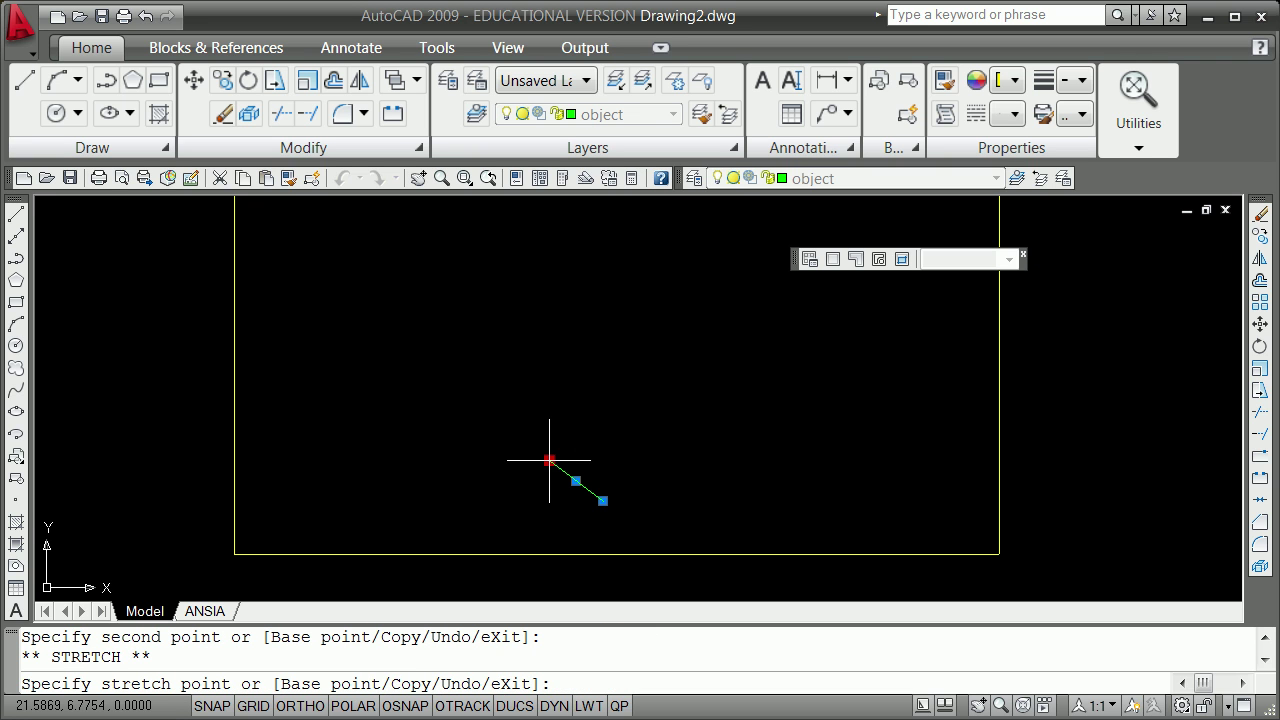
key("space")
key("space")
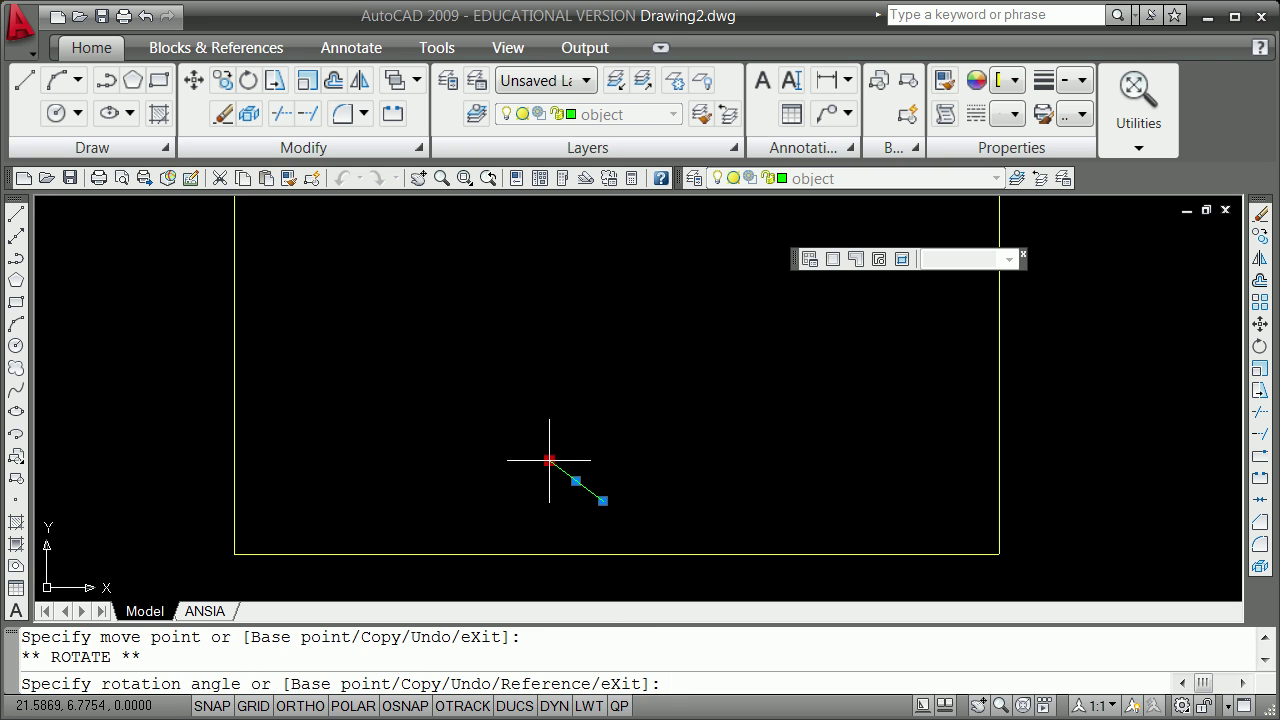
key("space")
key("space")
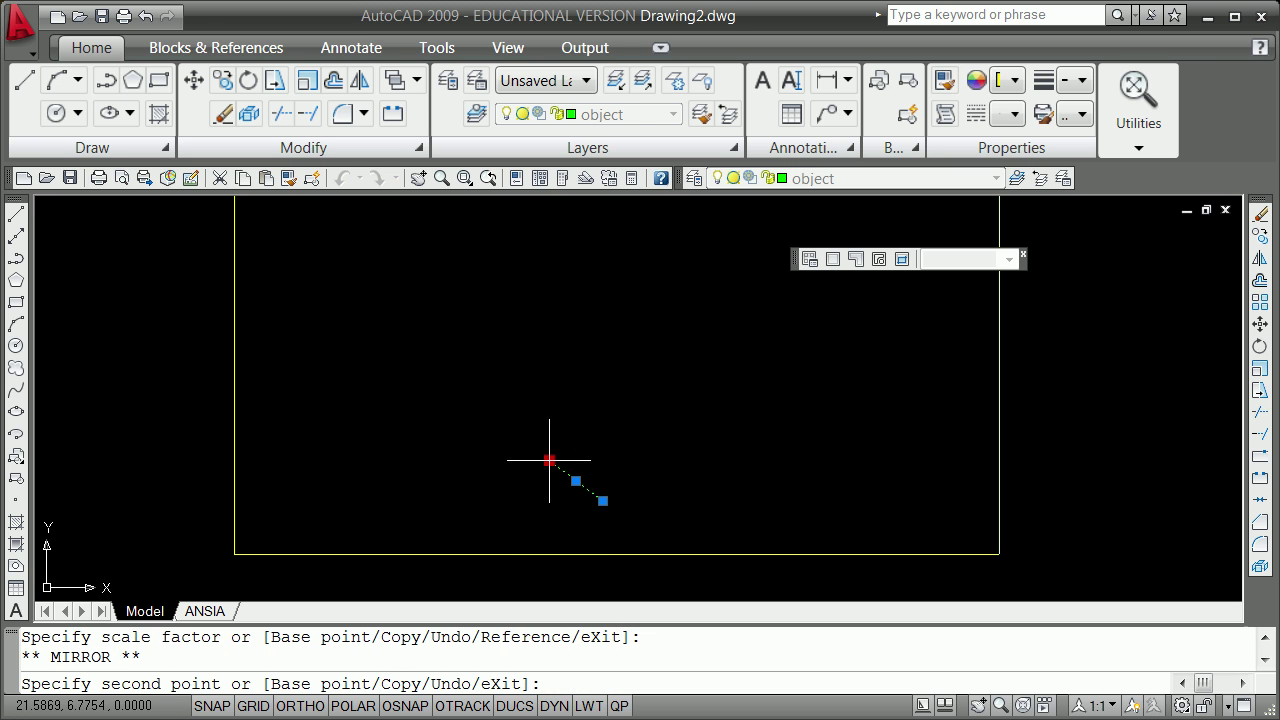
key("space")
key("space")
key("space")
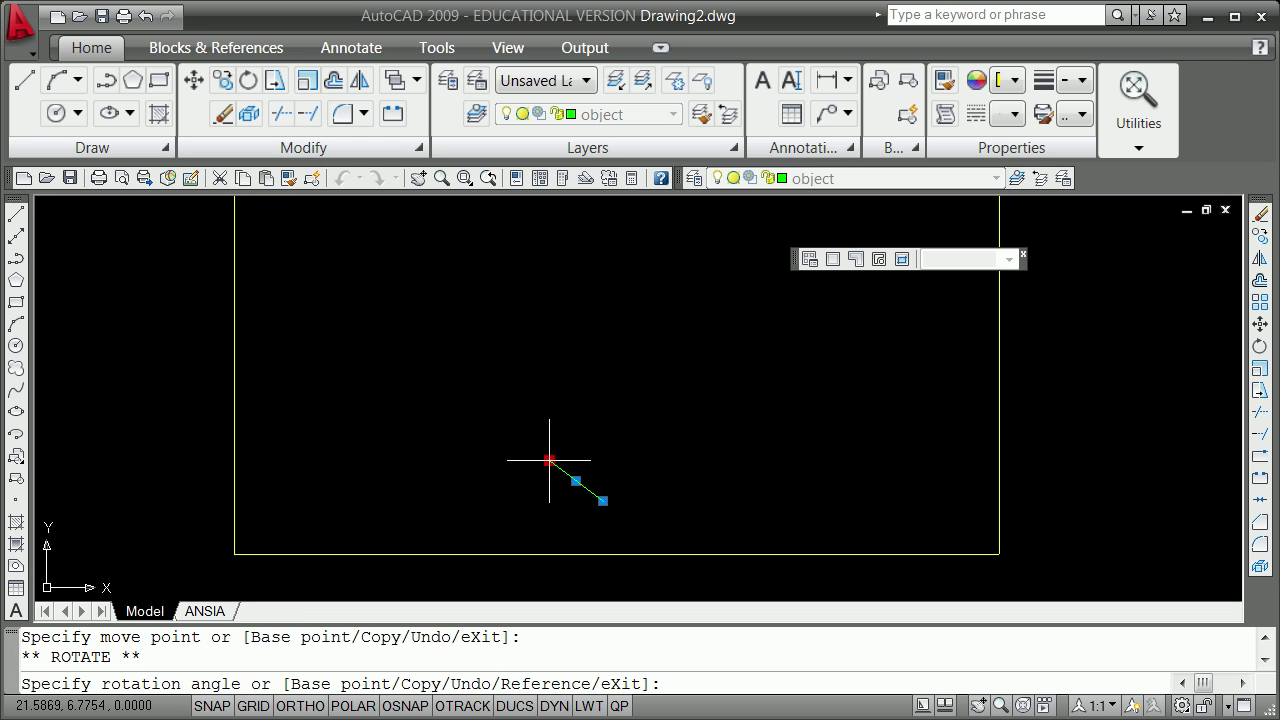
type("c")
key("Return")
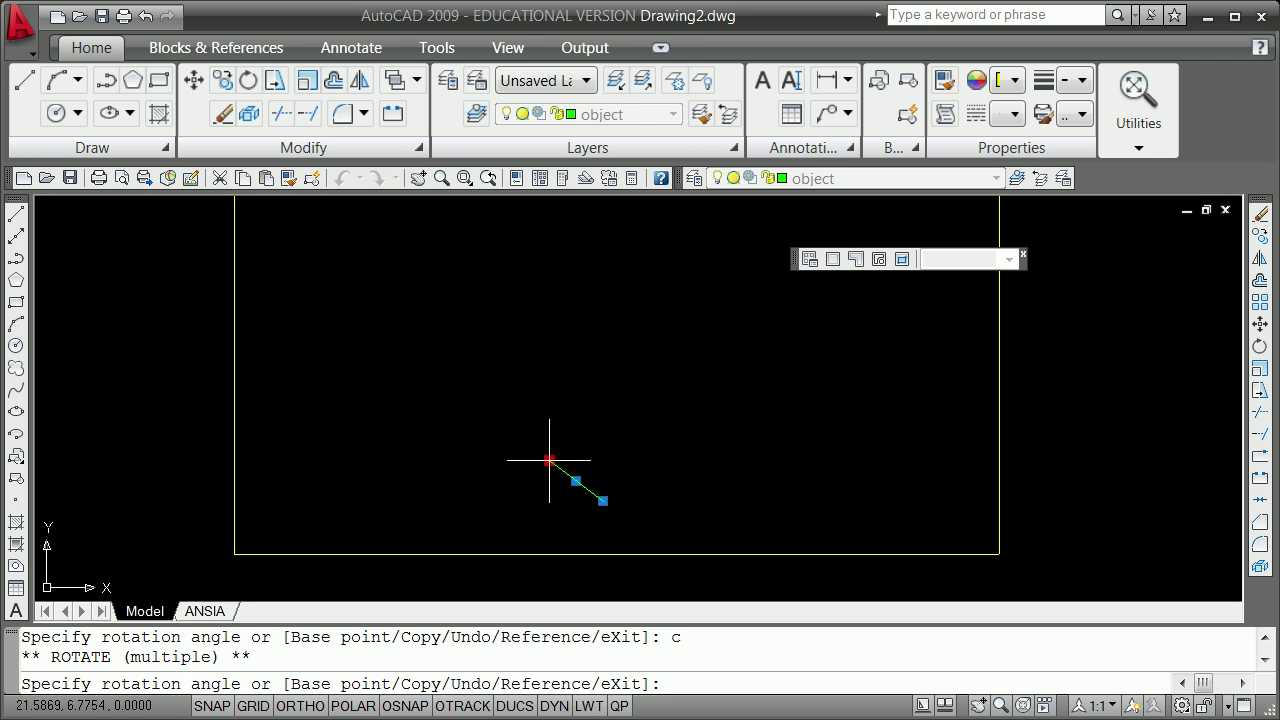
type("85")
key("Return")
key("Escape")
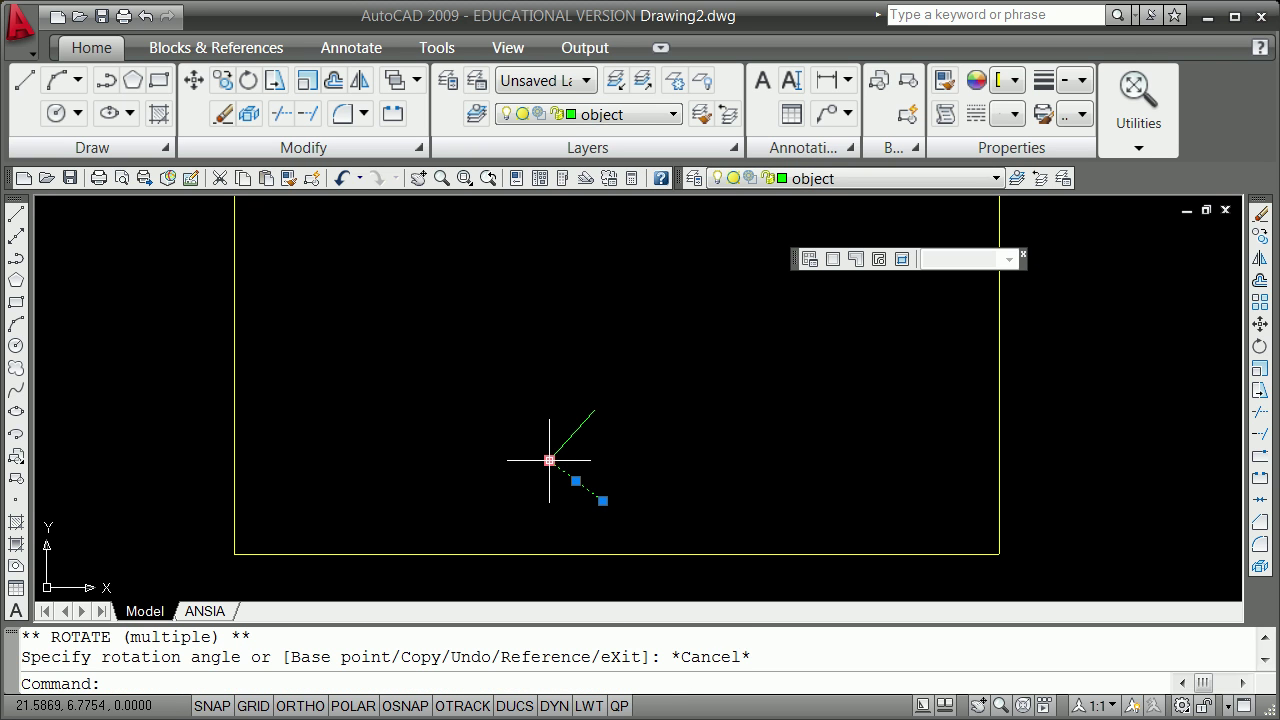
key("Escape")
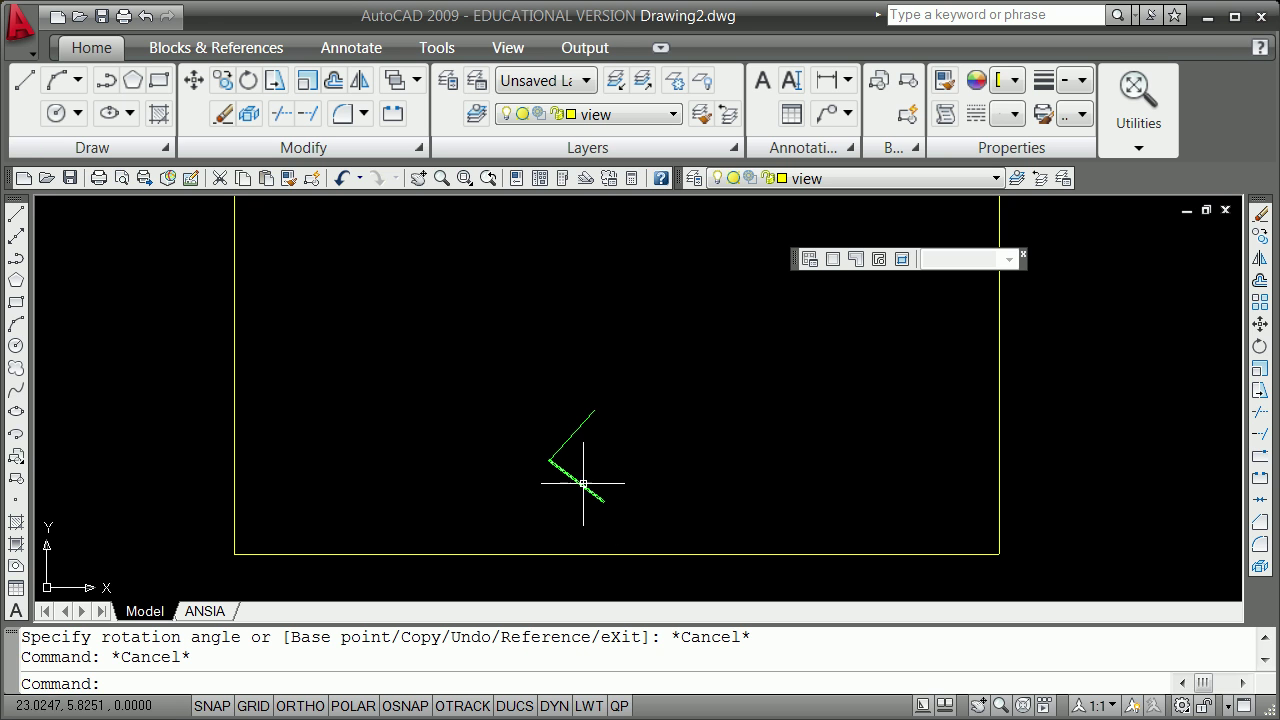
Grip-move a copy of the lower diagonal line to the right.
mouse_move(579, 481)
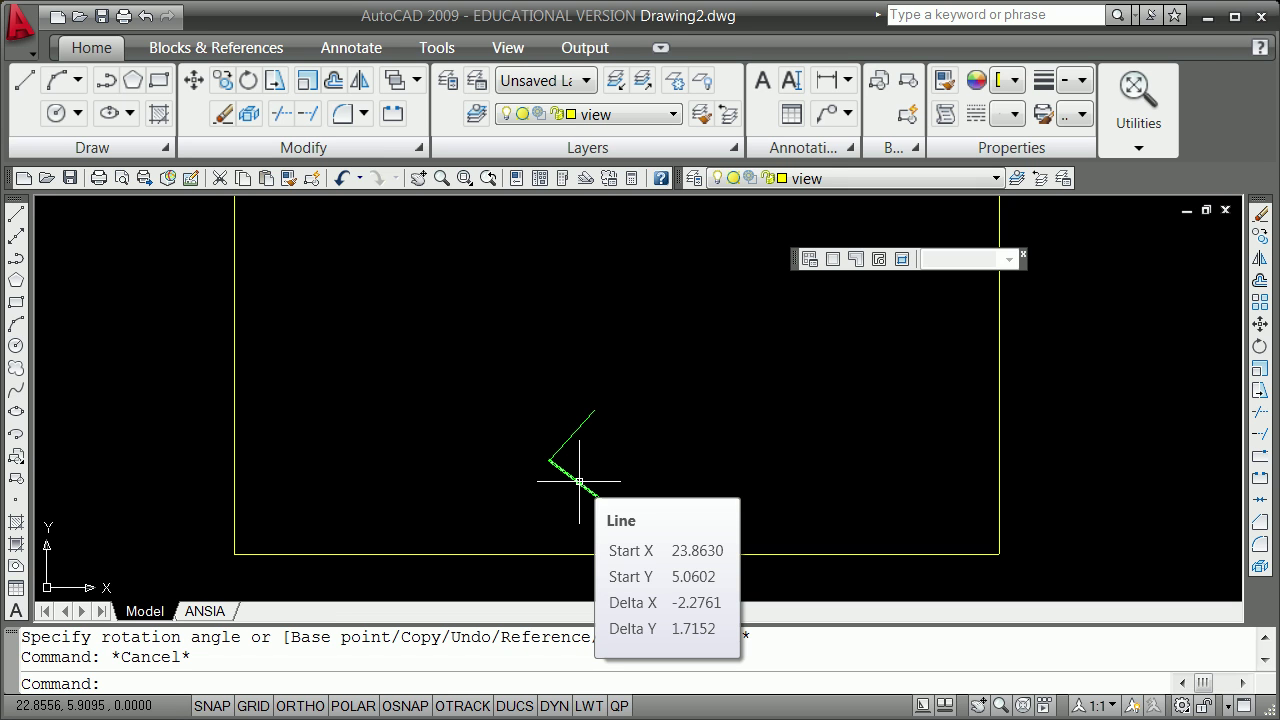
left_click(579, 481)
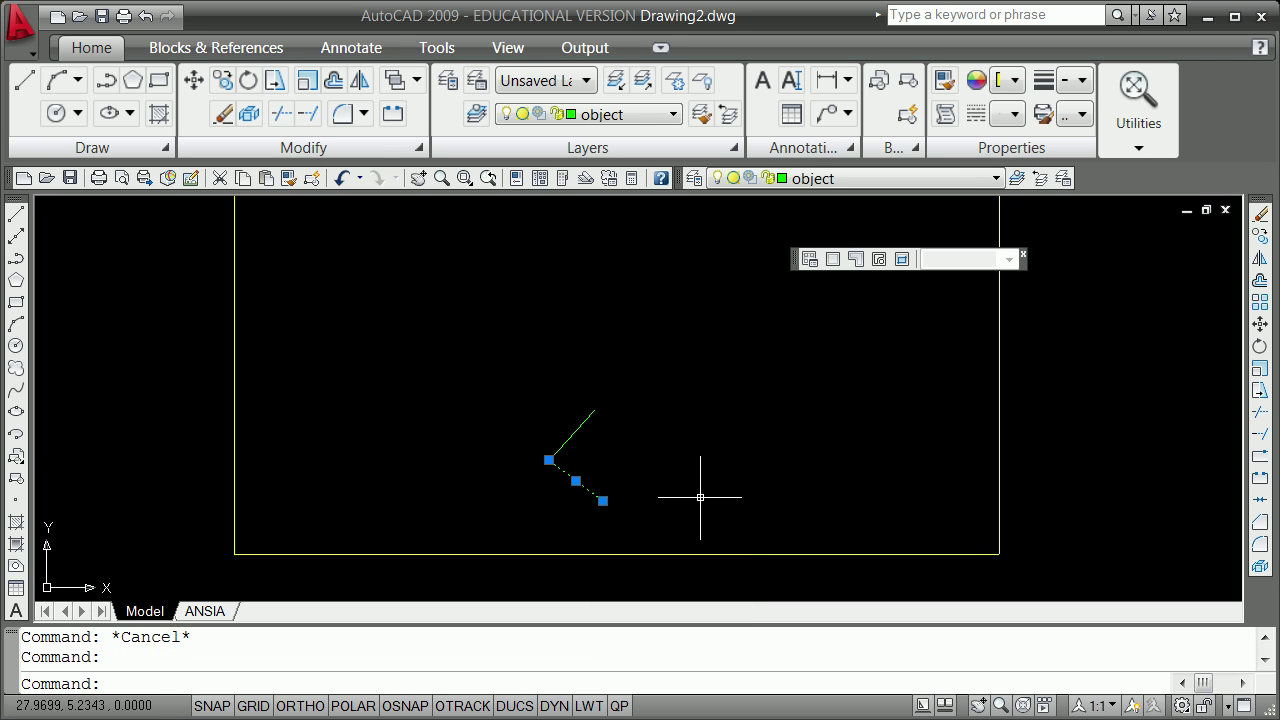
left_click(602, 500)
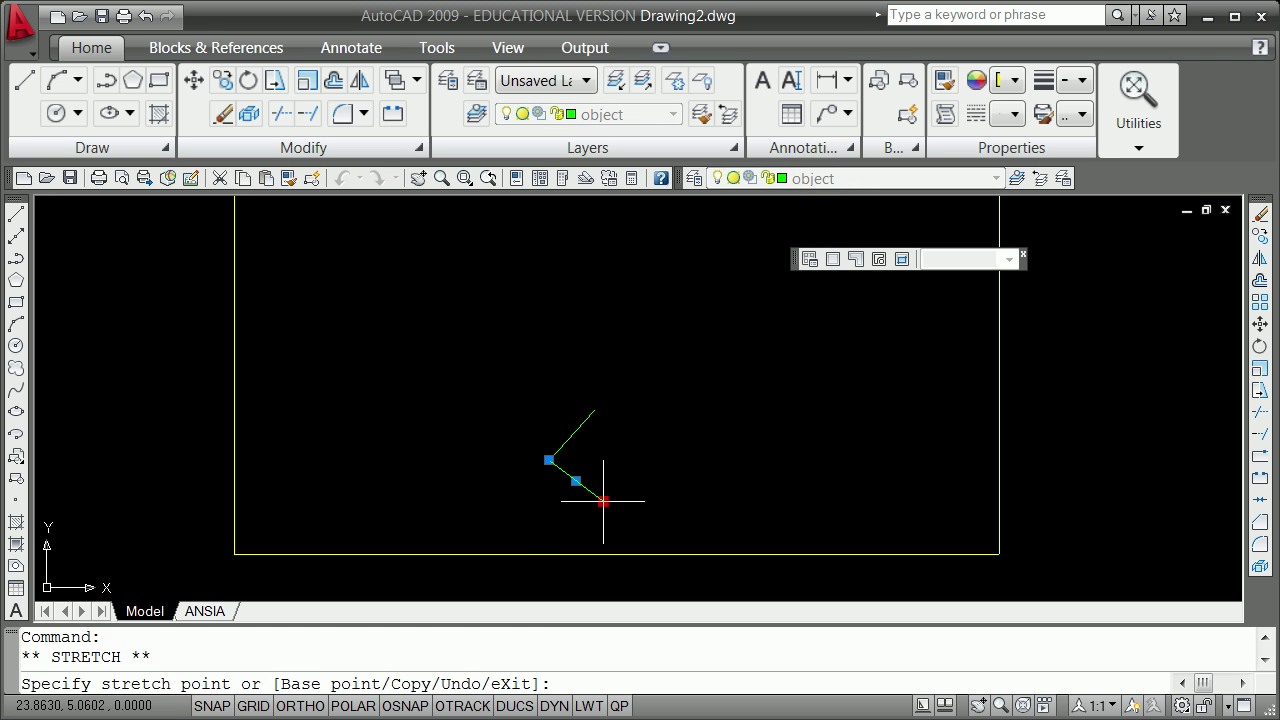
key("space")
type("c")
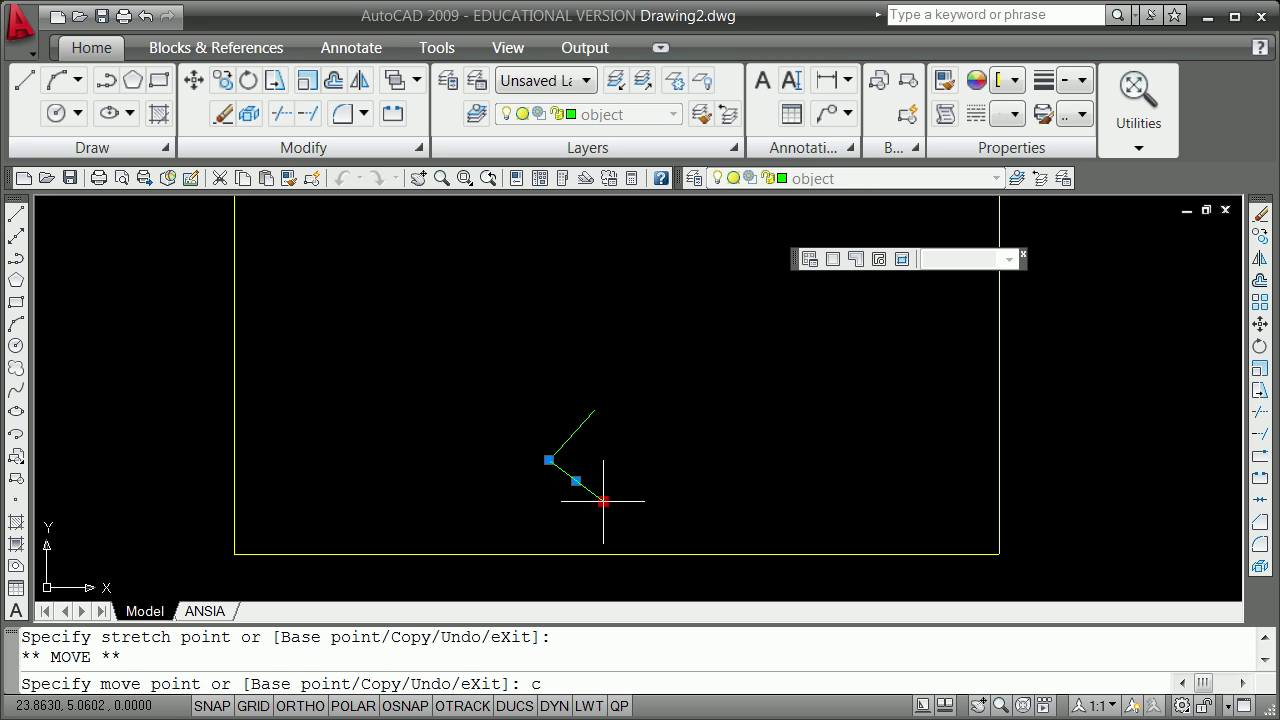
key("Return")
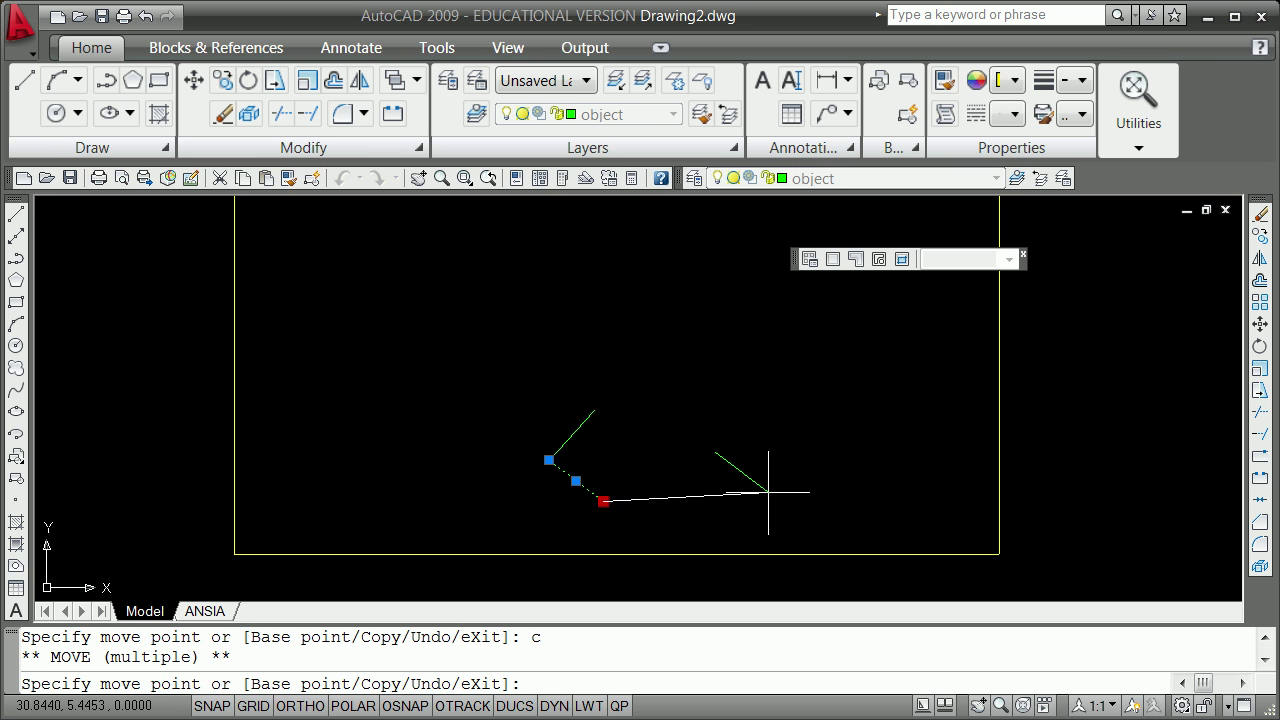
left_click(768, 492)
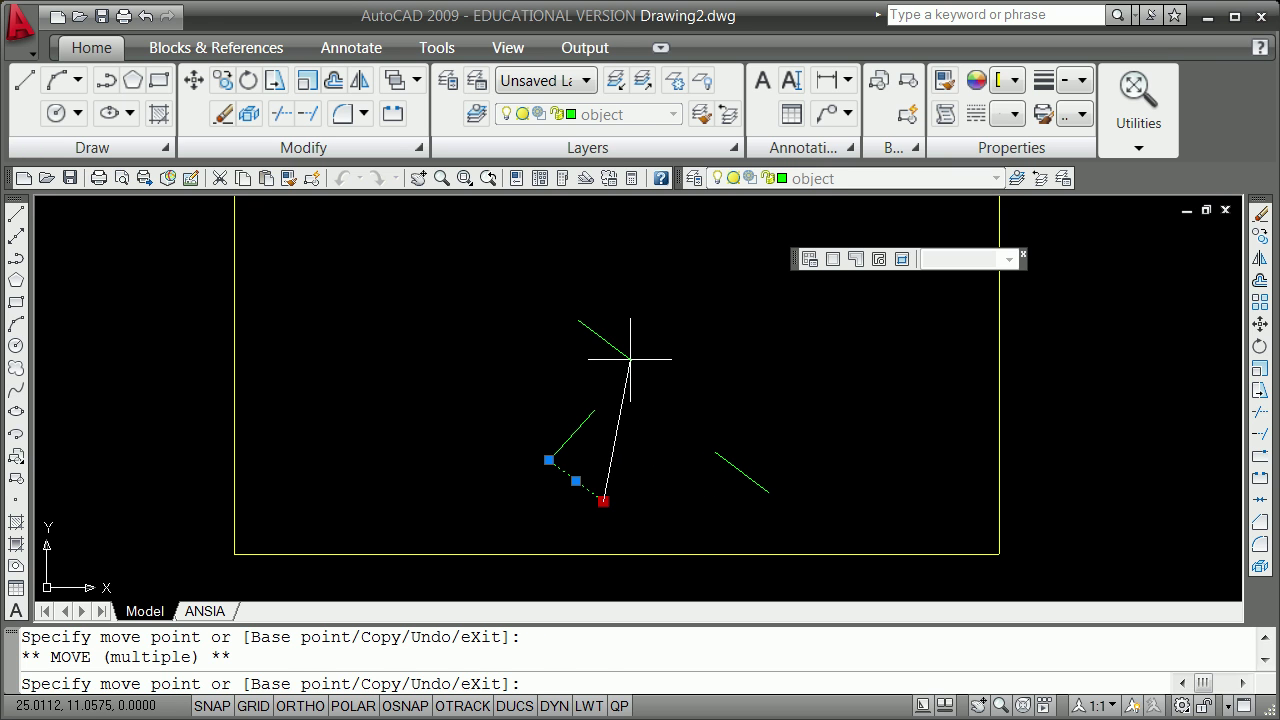
key("Escape")
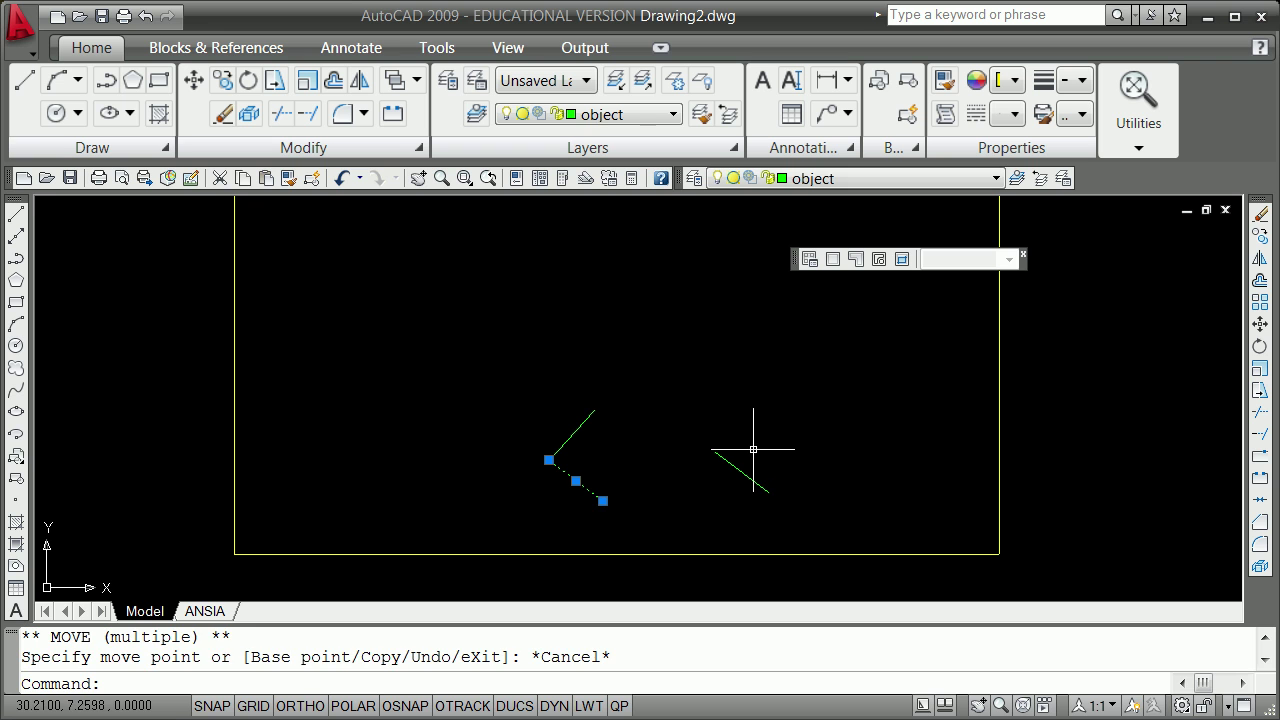
key("Escape")
key("Escape")
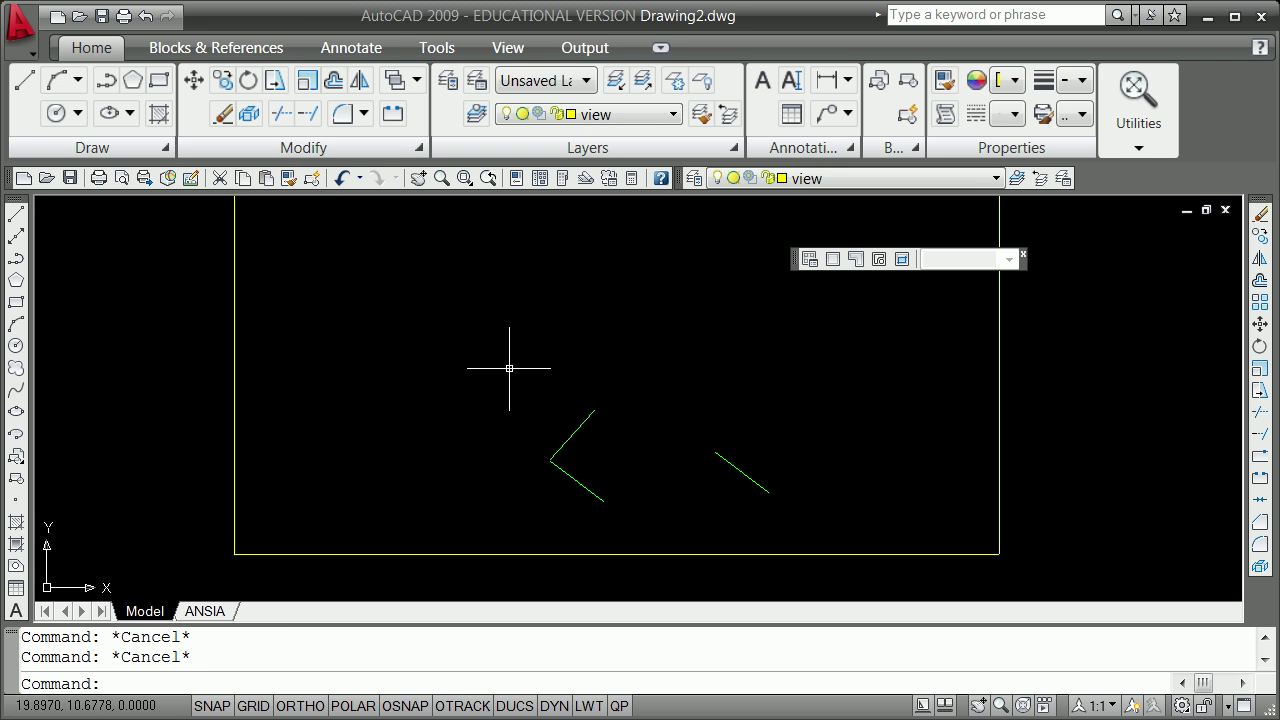
Start rotating the right-hand line with the pivot snapped to its left endpoint.
left_click(247, 82)
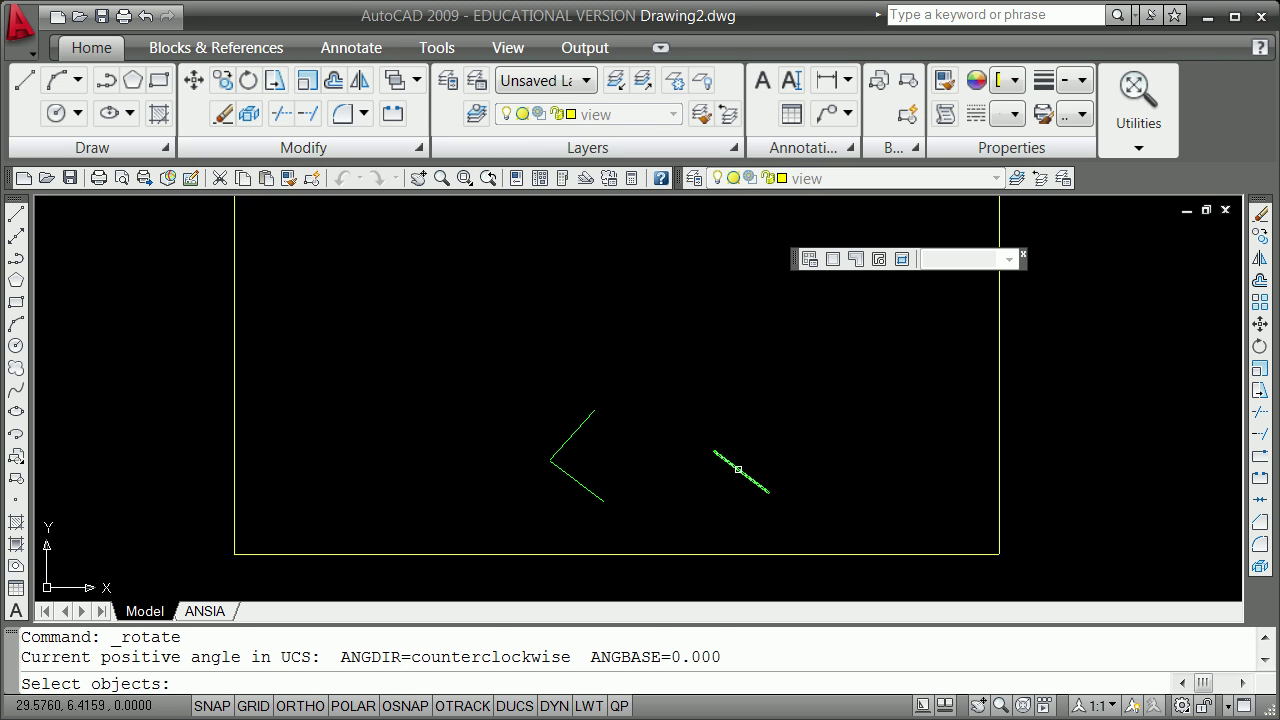
left_click(738, 467)
key("Escape")
key("Escape")
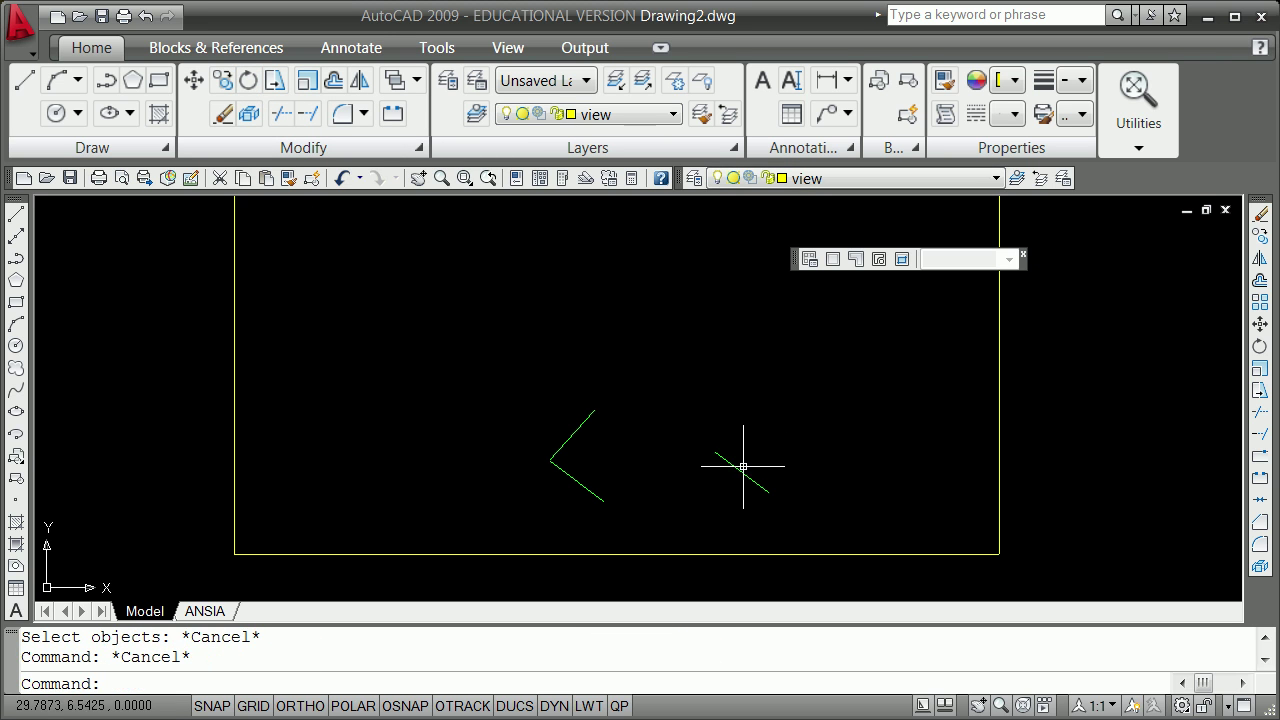
left_click(742, 470)
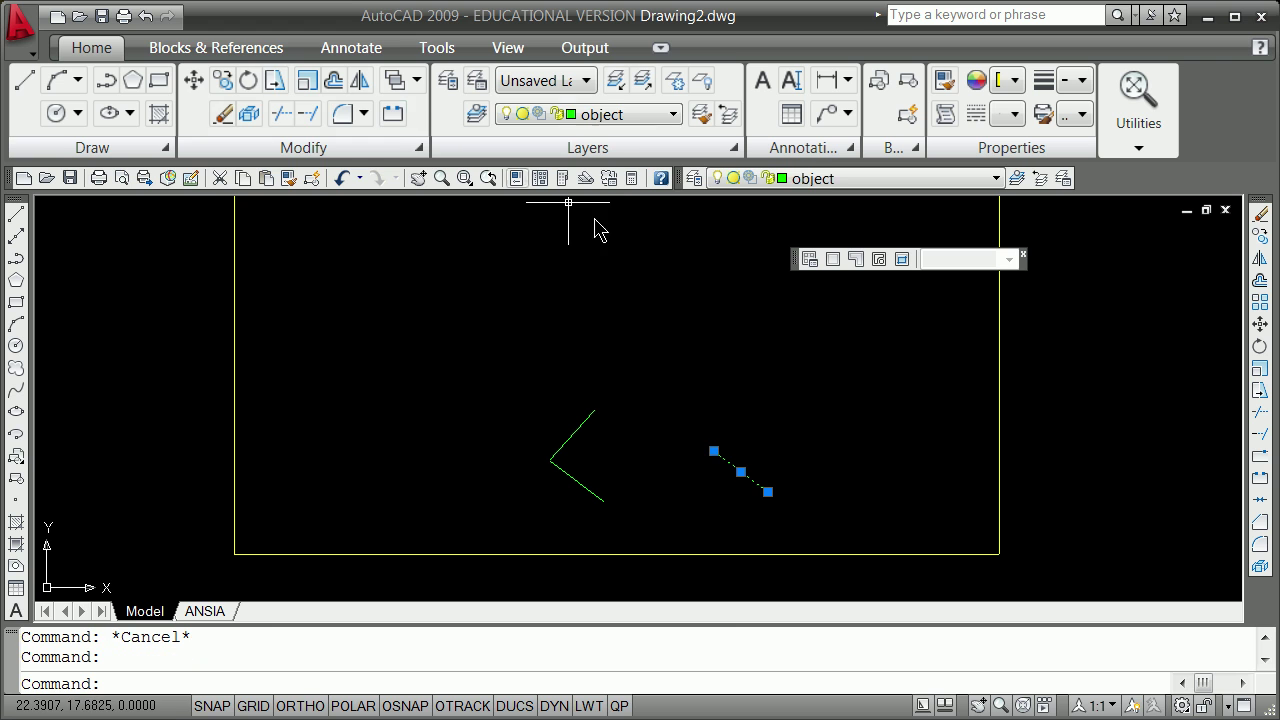
left_click(249, 80)
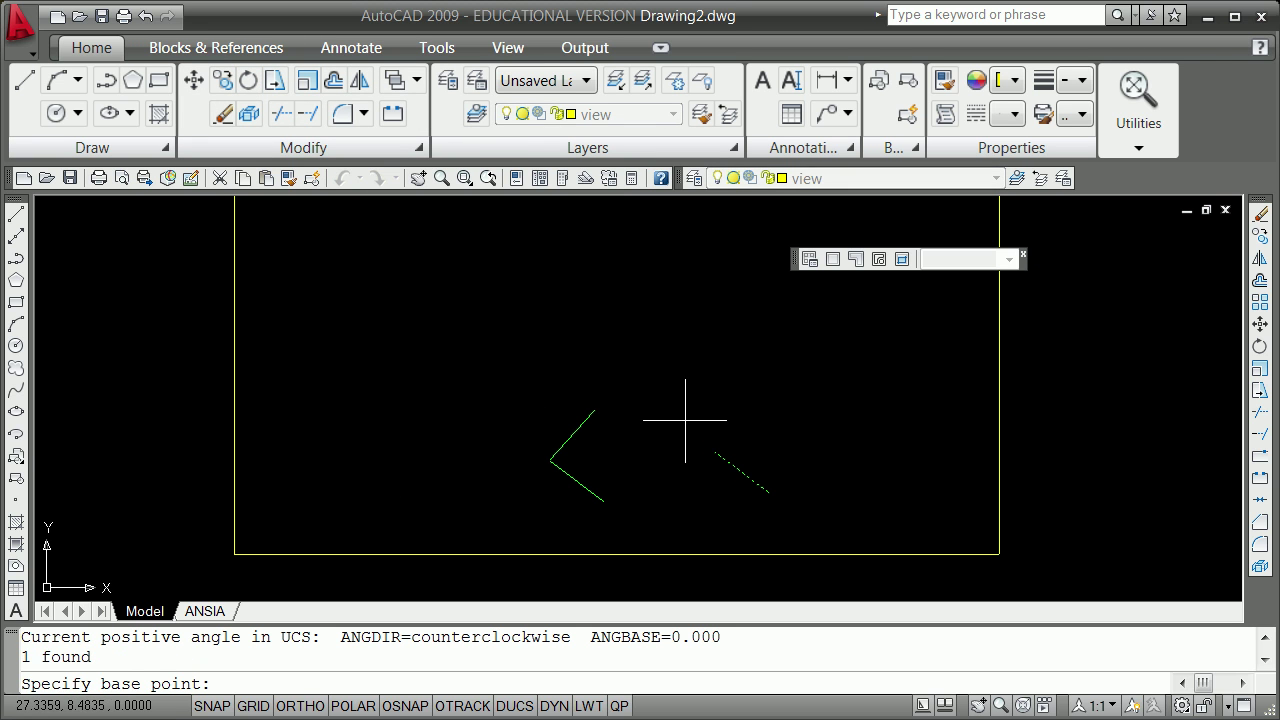
right_click(749, 394, "shift")
left_click(826, 510)
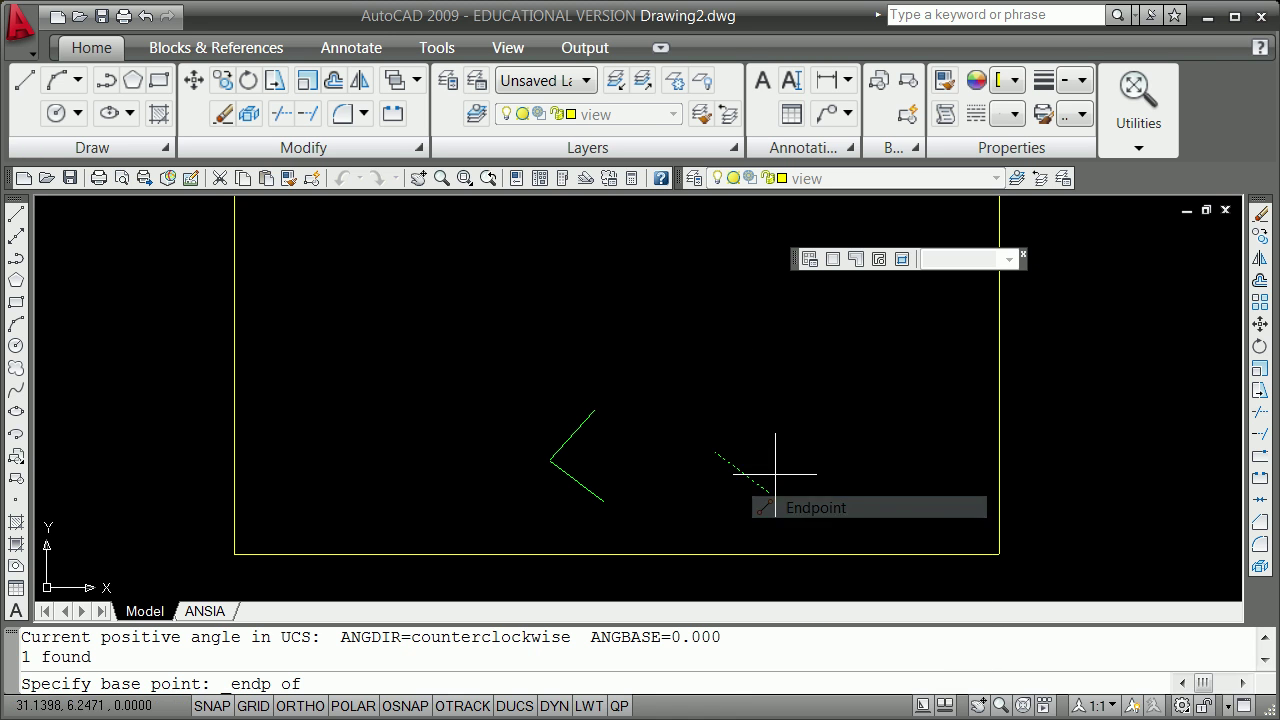
left_click(711, 454)
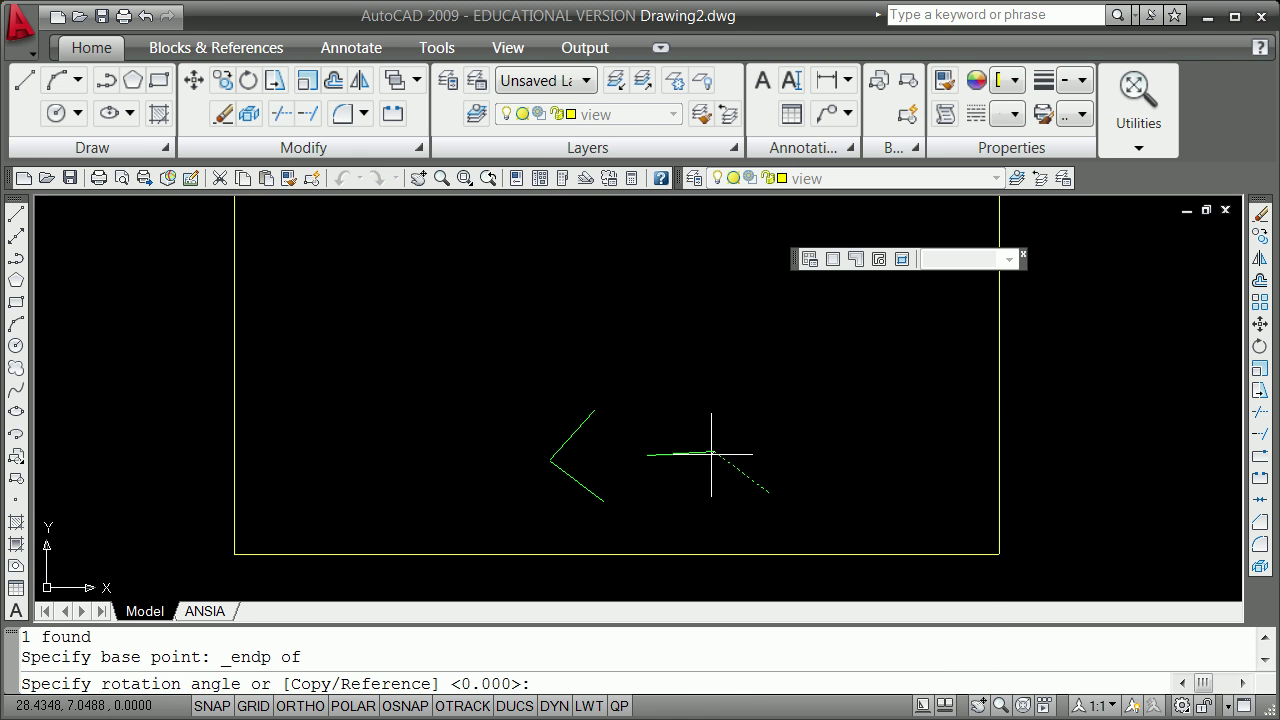
Rotate a copy 85° to form the second V.
type("c")
key("Return")
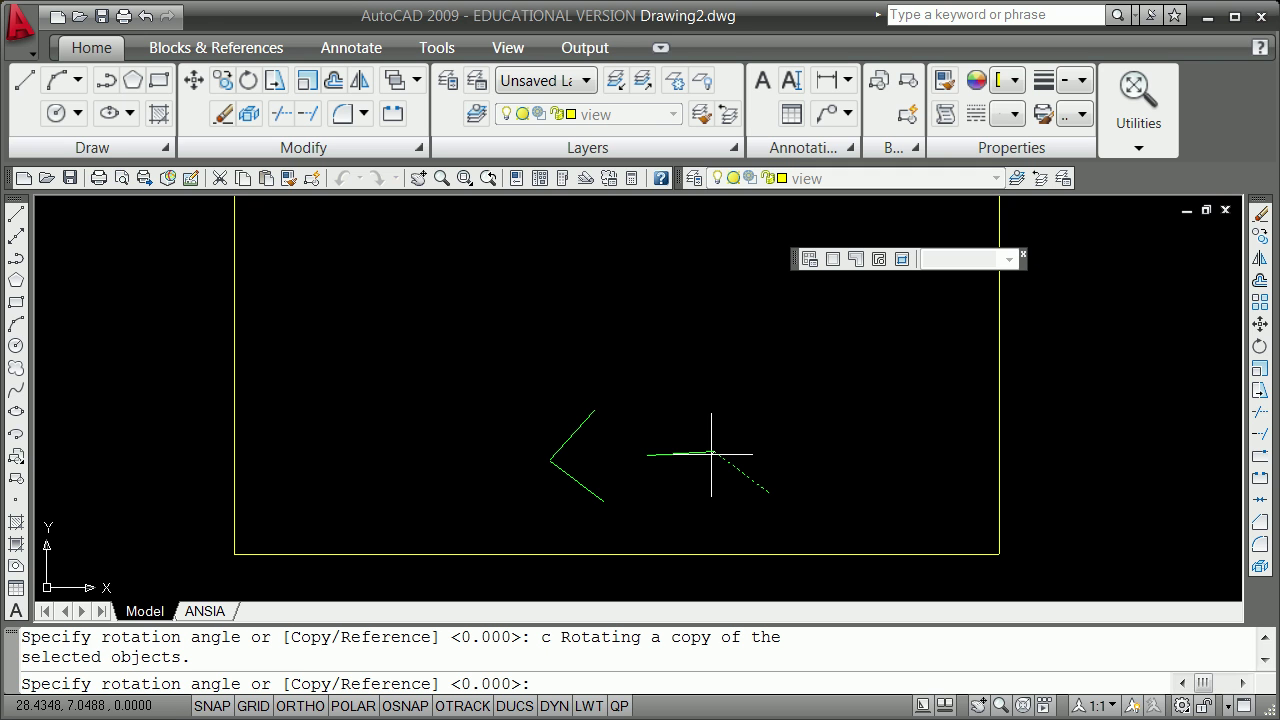
type("85")
key("Return")
key("Escape")
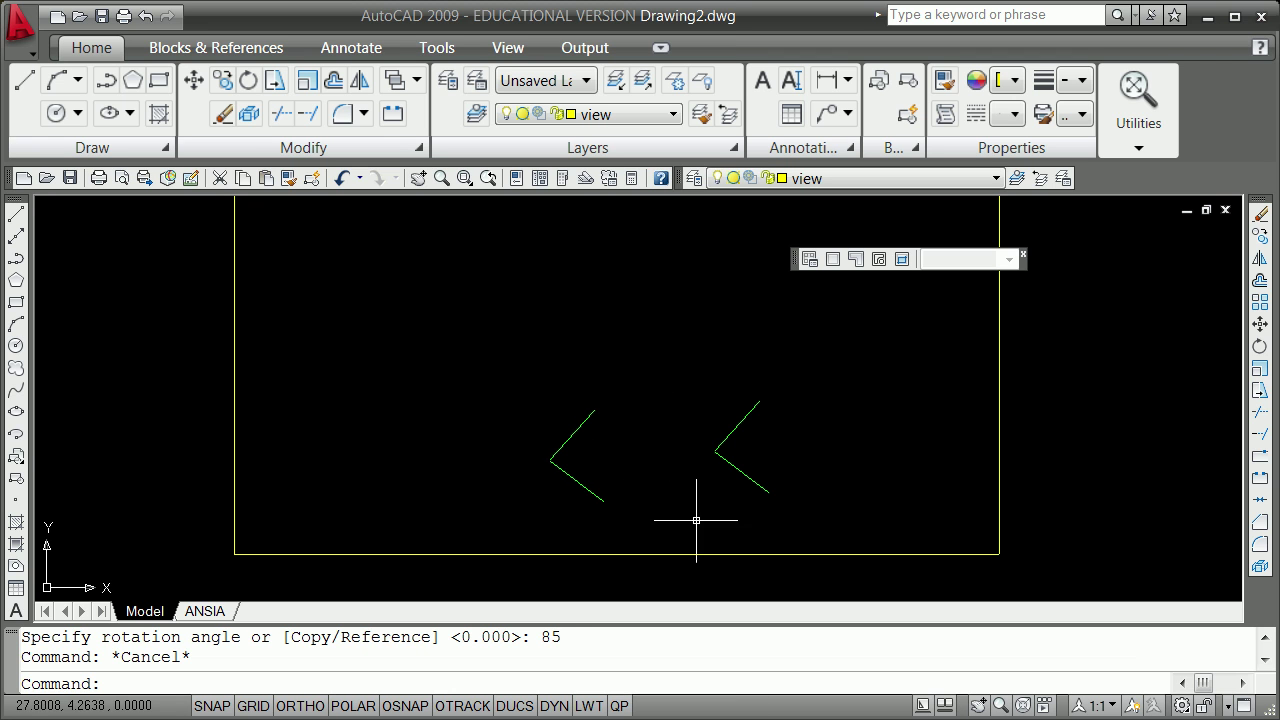
left_click(576, 481)
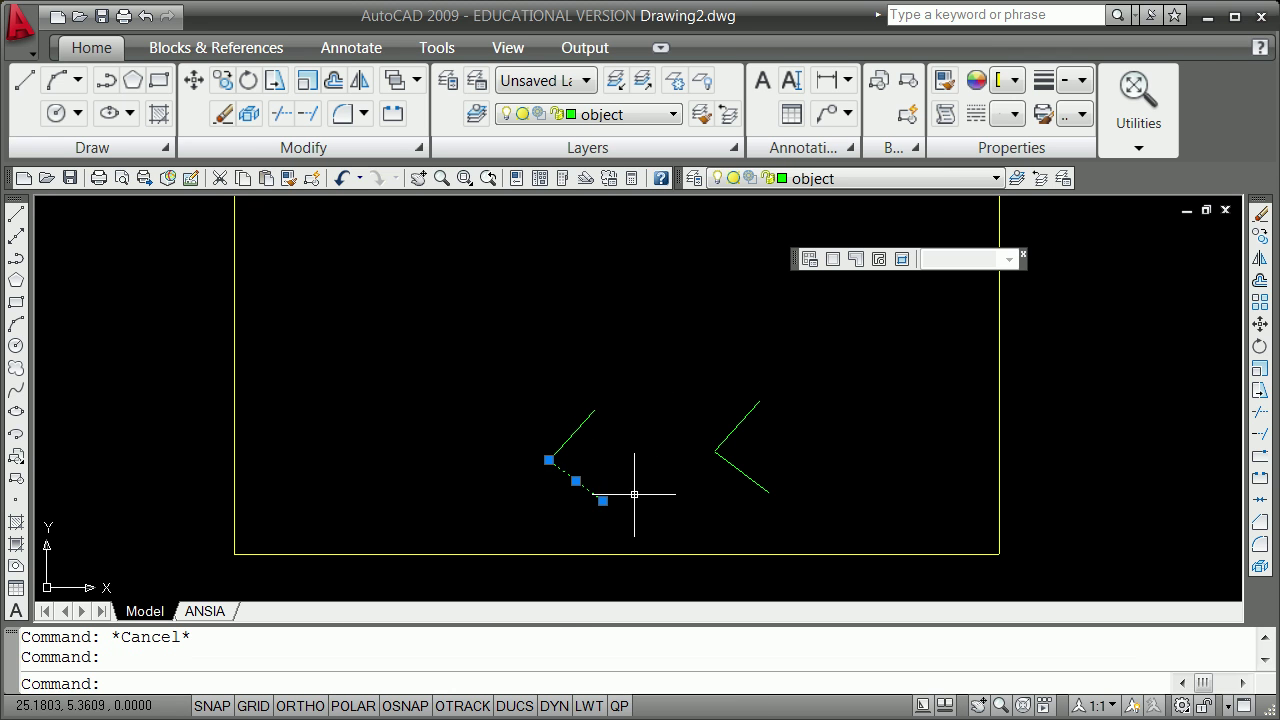
Grip-move a copy of the left V's lower line further left.
left_click(603, 500)
key("space")
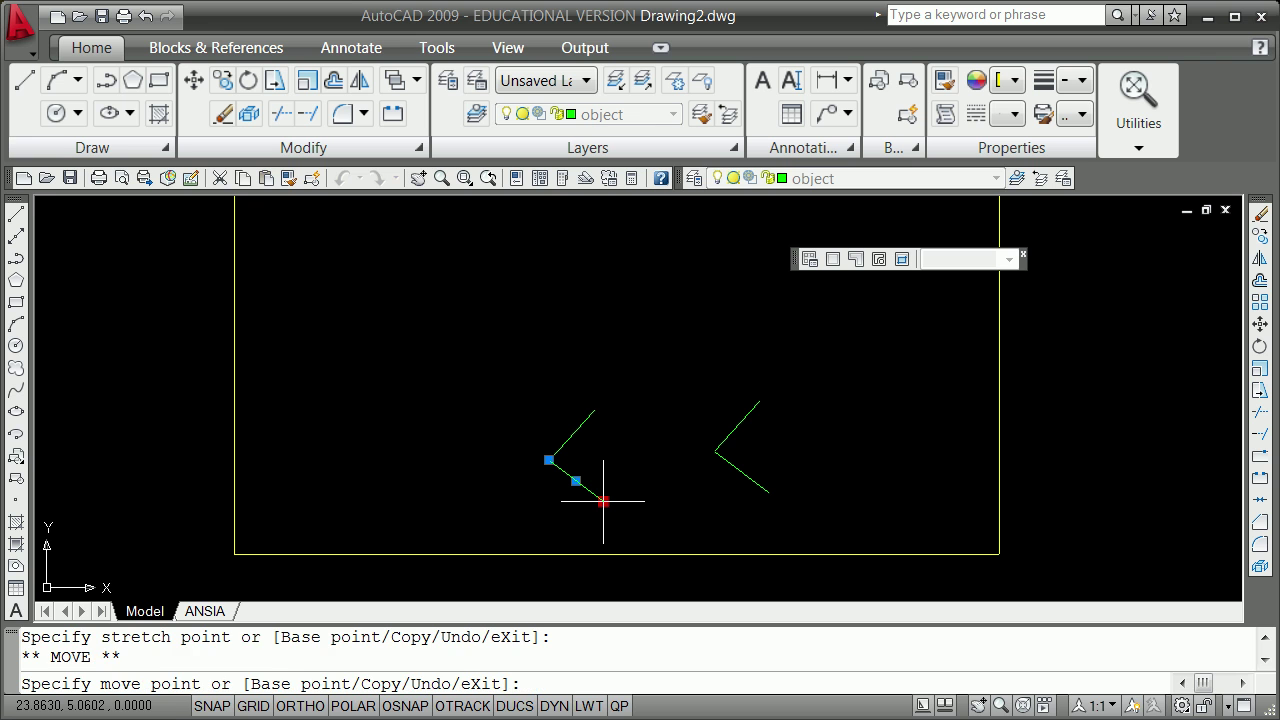
type("c")
key("Return")
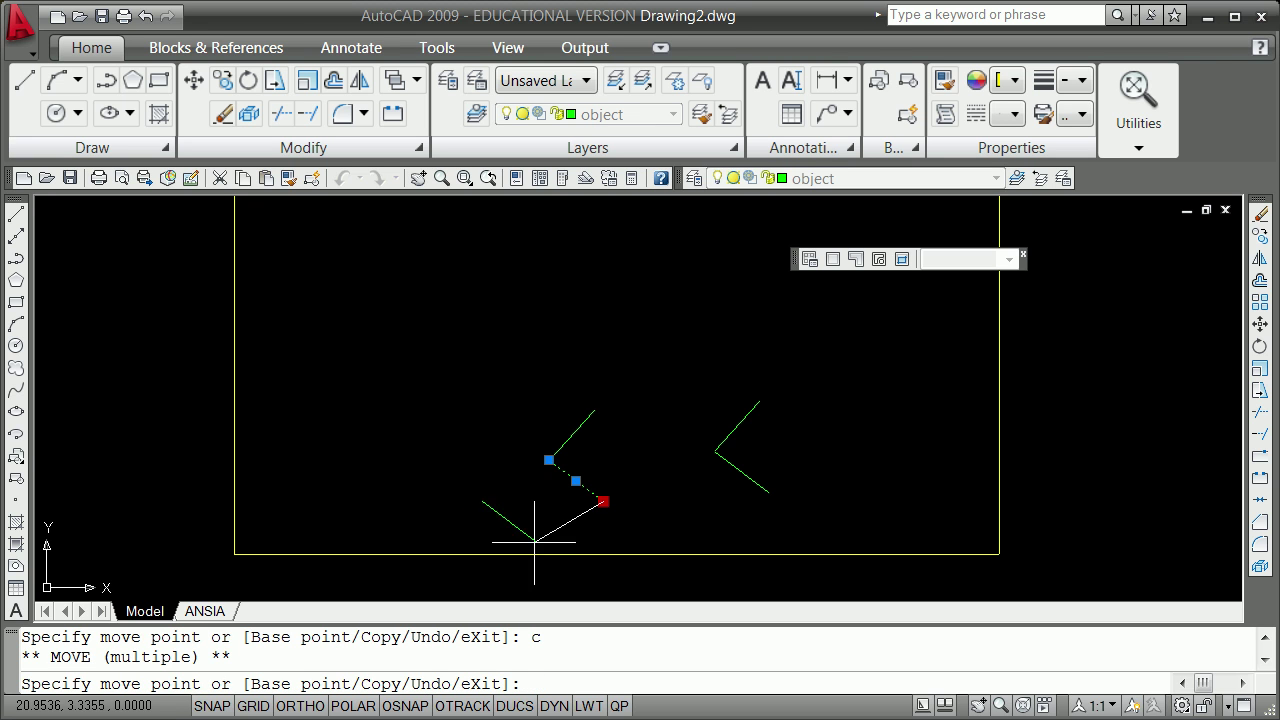
key("Escape")
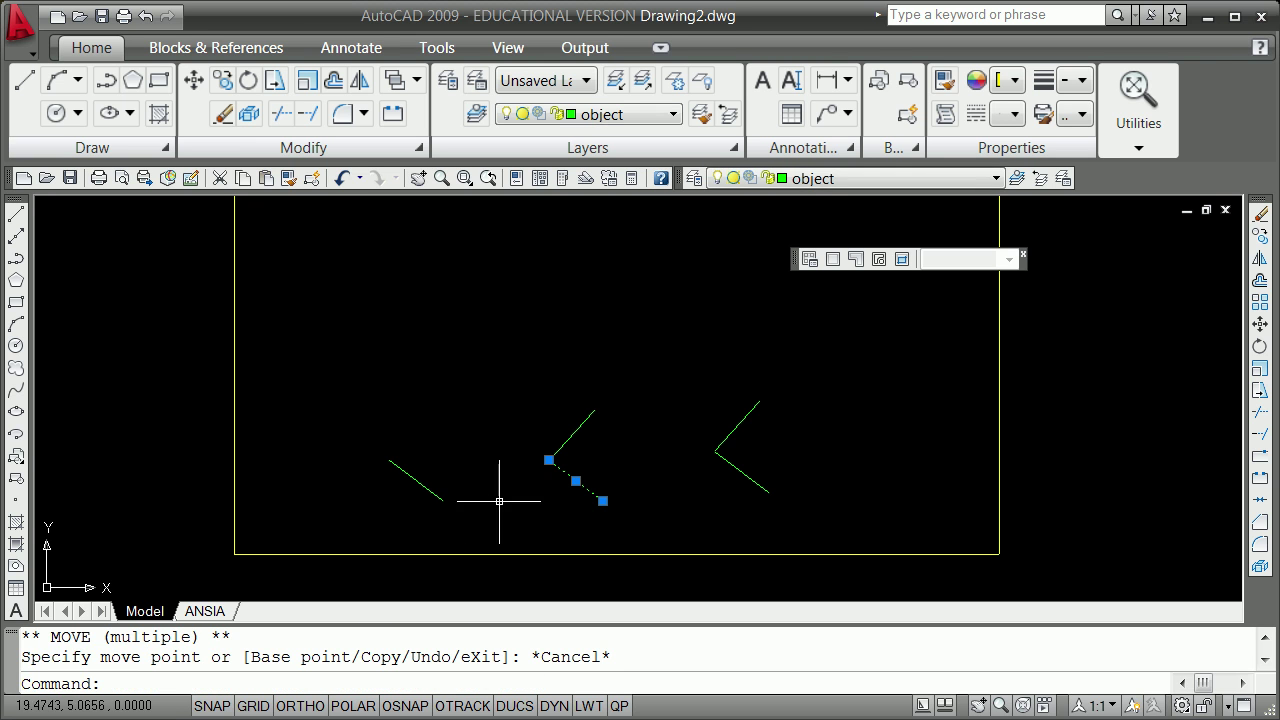
key("Escape")
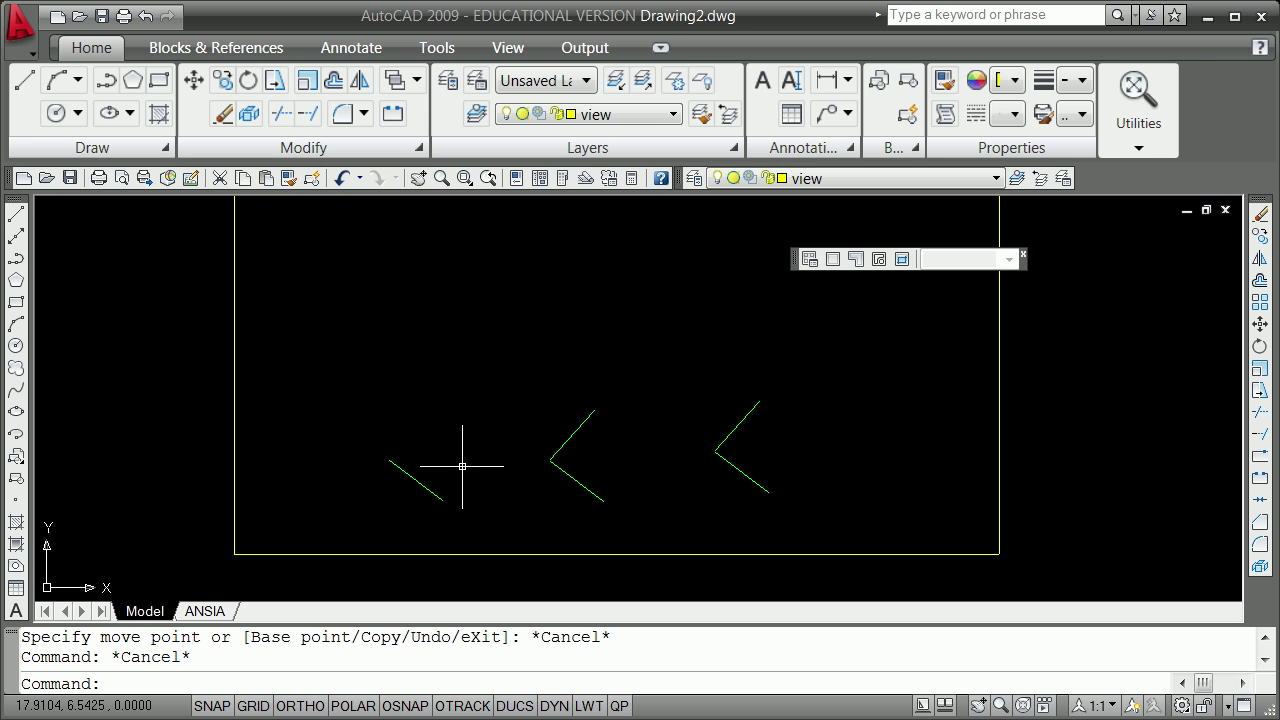
type("ar")
Start a polar array of the lone left line, centred on its endpoint.
key("Return")
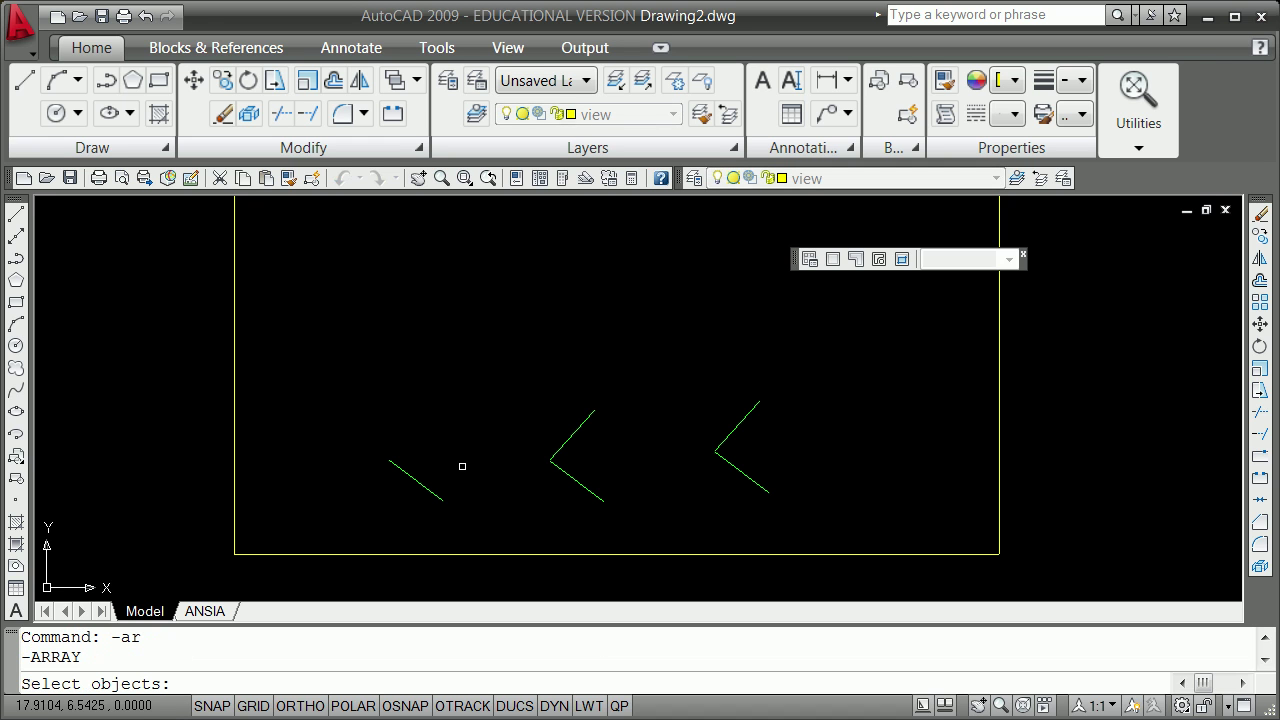
left_click(417, 481)
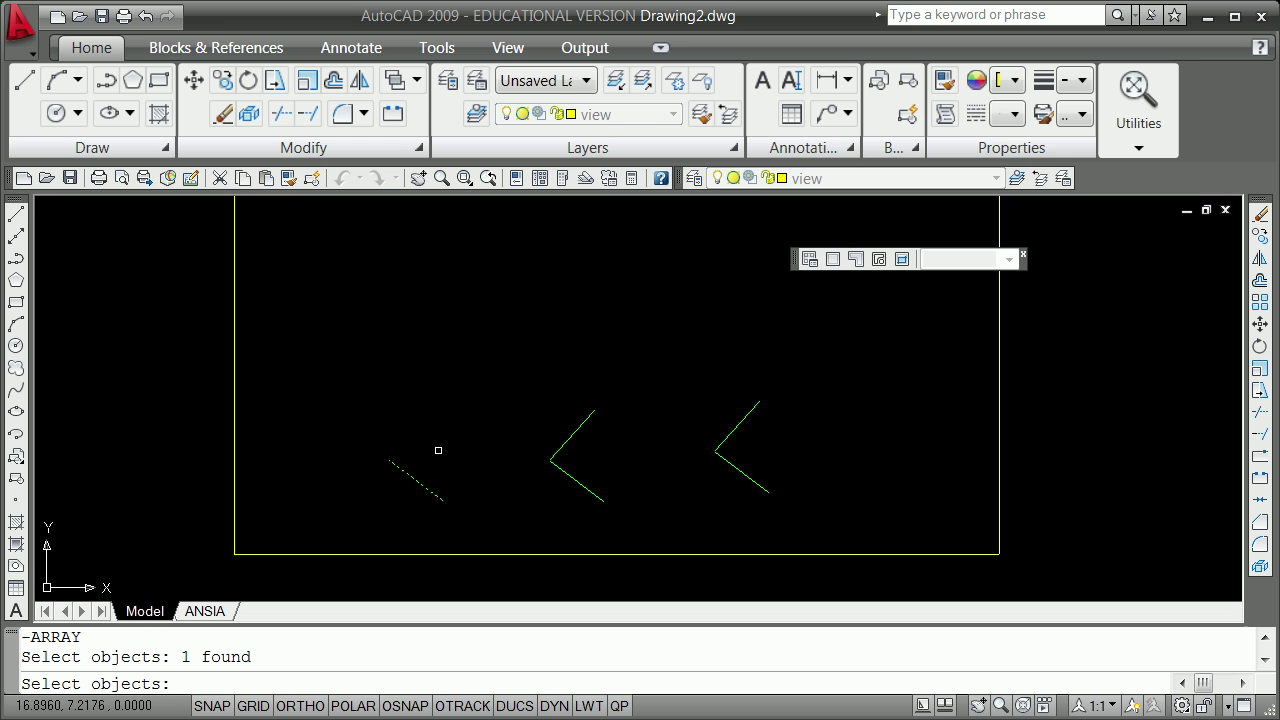
key("Return")
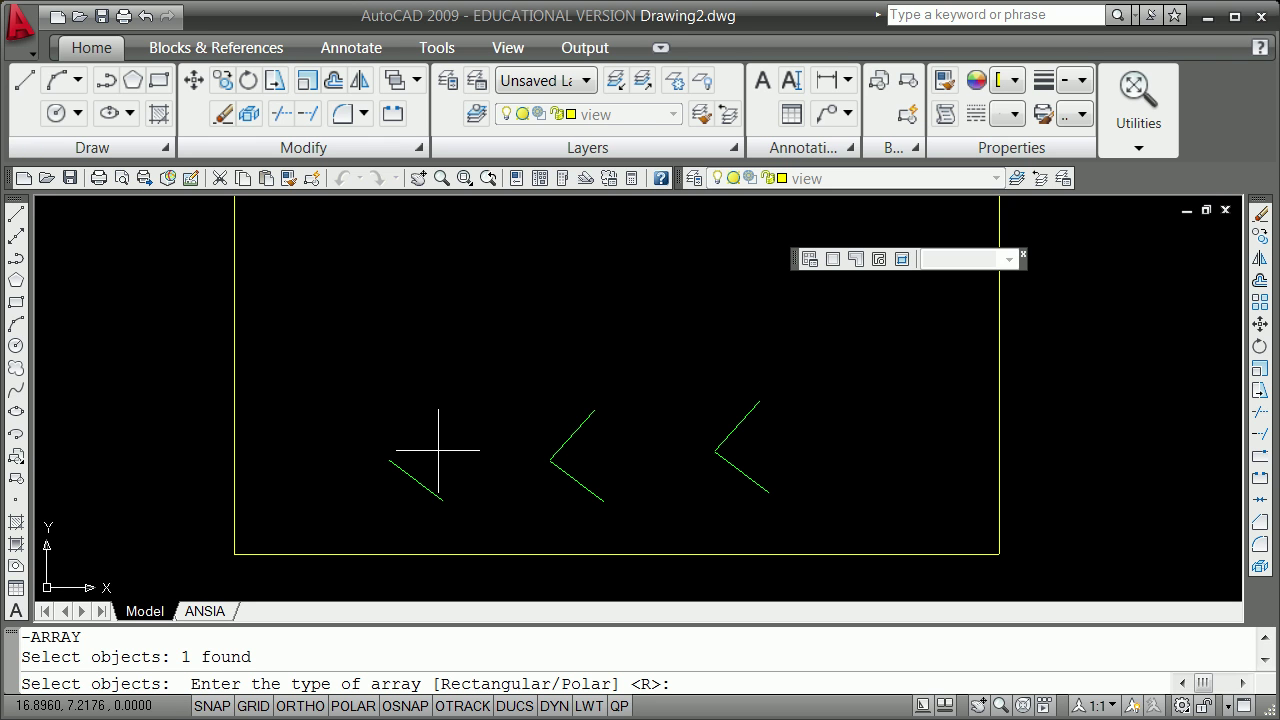
type("p")
key("Return")
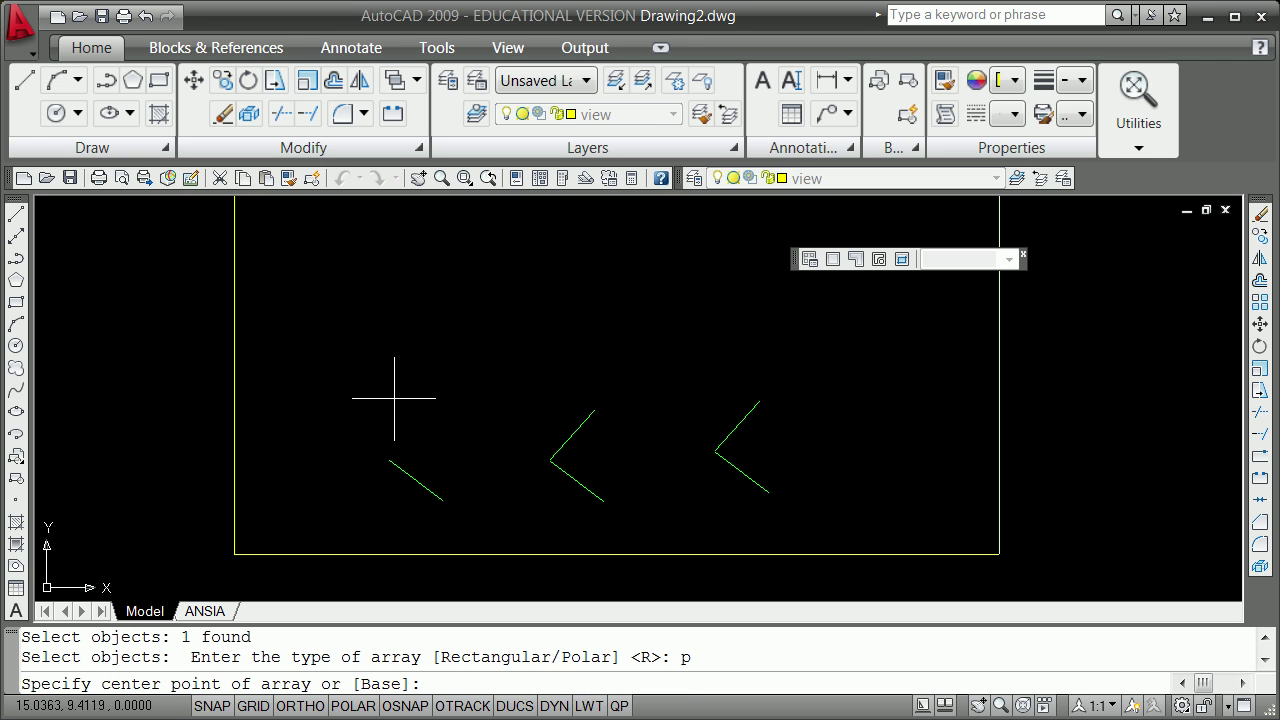
right_click(360, 373, "shift")
left_click(468, 489)
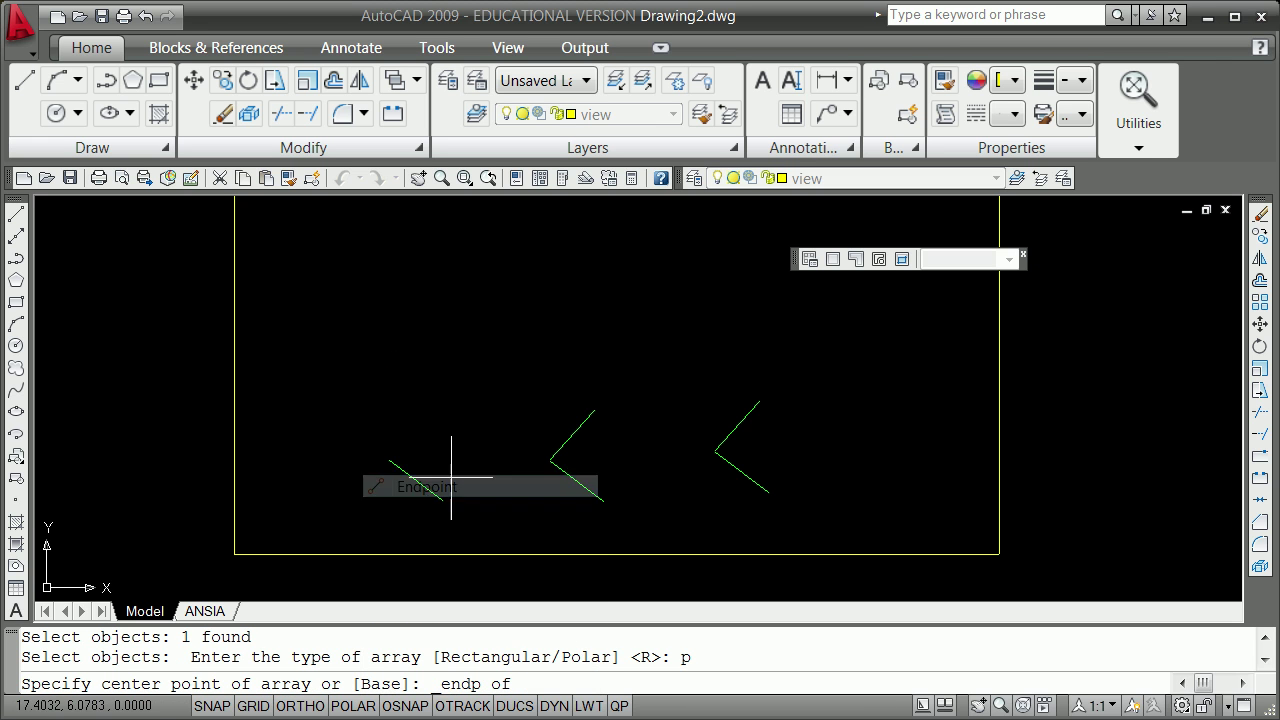
left_click(390, 461)
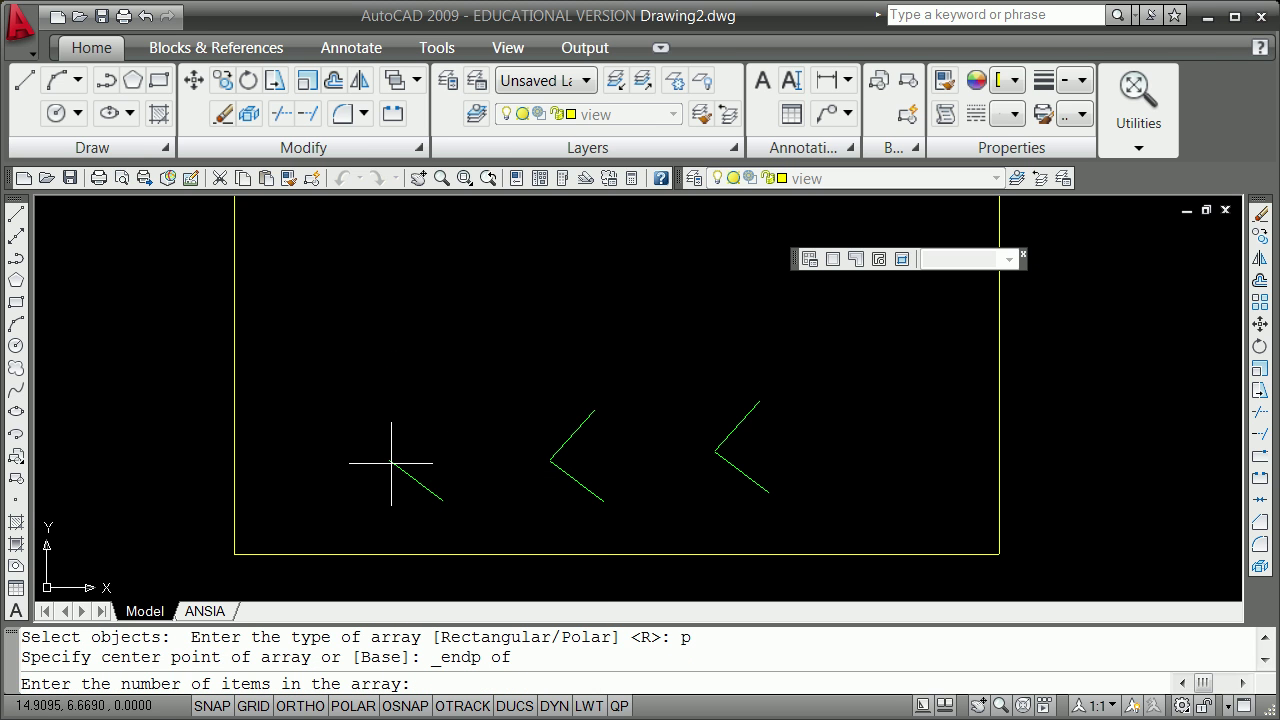
Set 2 items, an 85° fill angle and rotated items to complete the third V.
type("2")
key("Return")
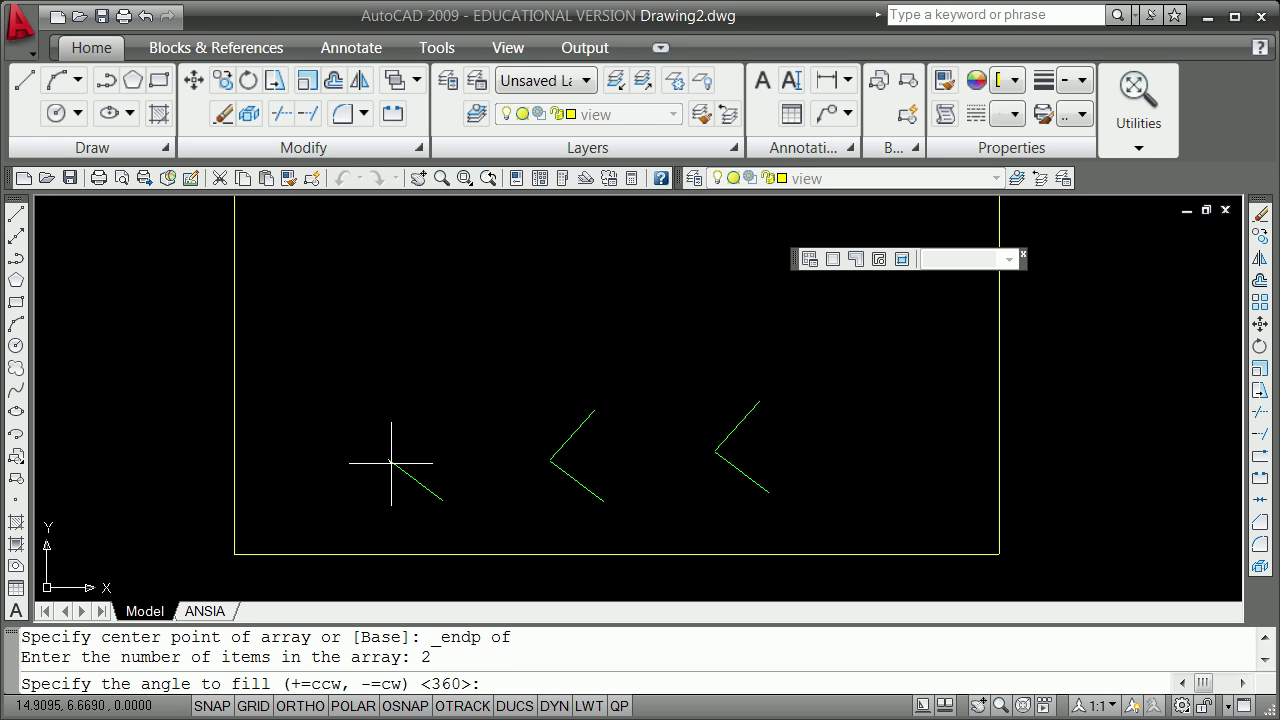
type("85")
key("Return")
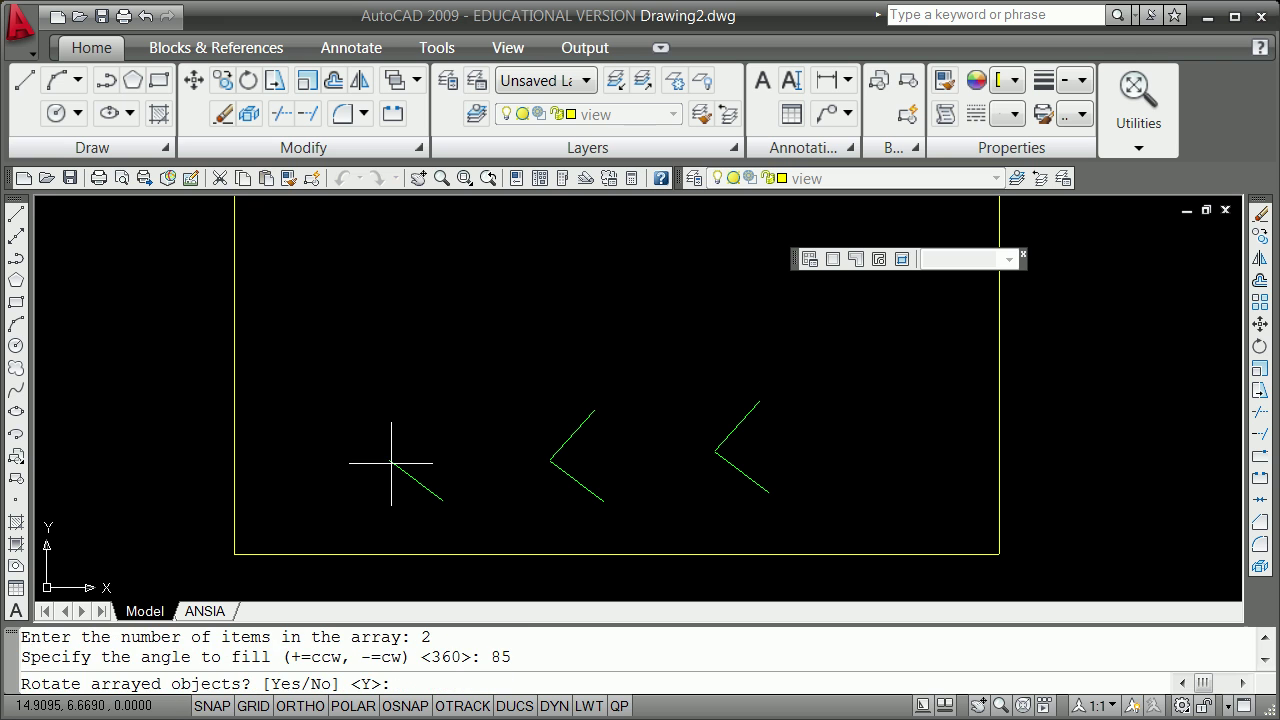
type("y")
key("Return")
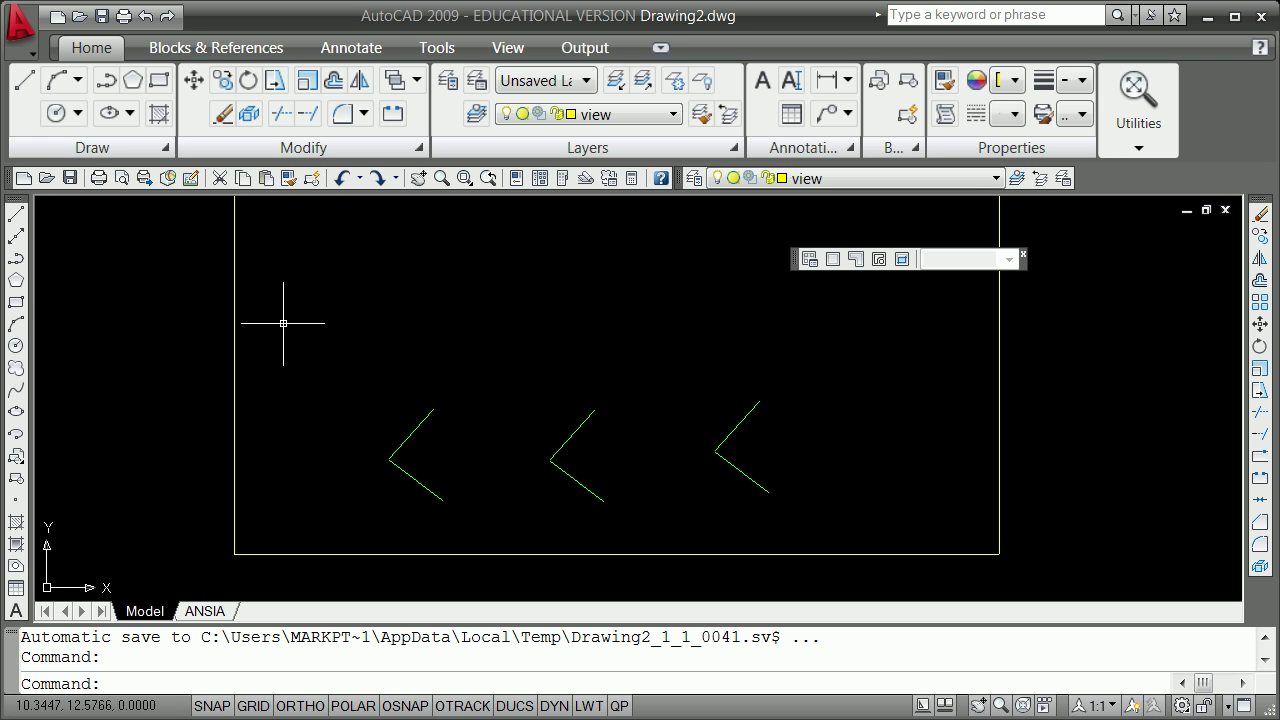
Grip-move the right V's lower line farther to the right.
left_click(743, 474)
left_click(767, 492)
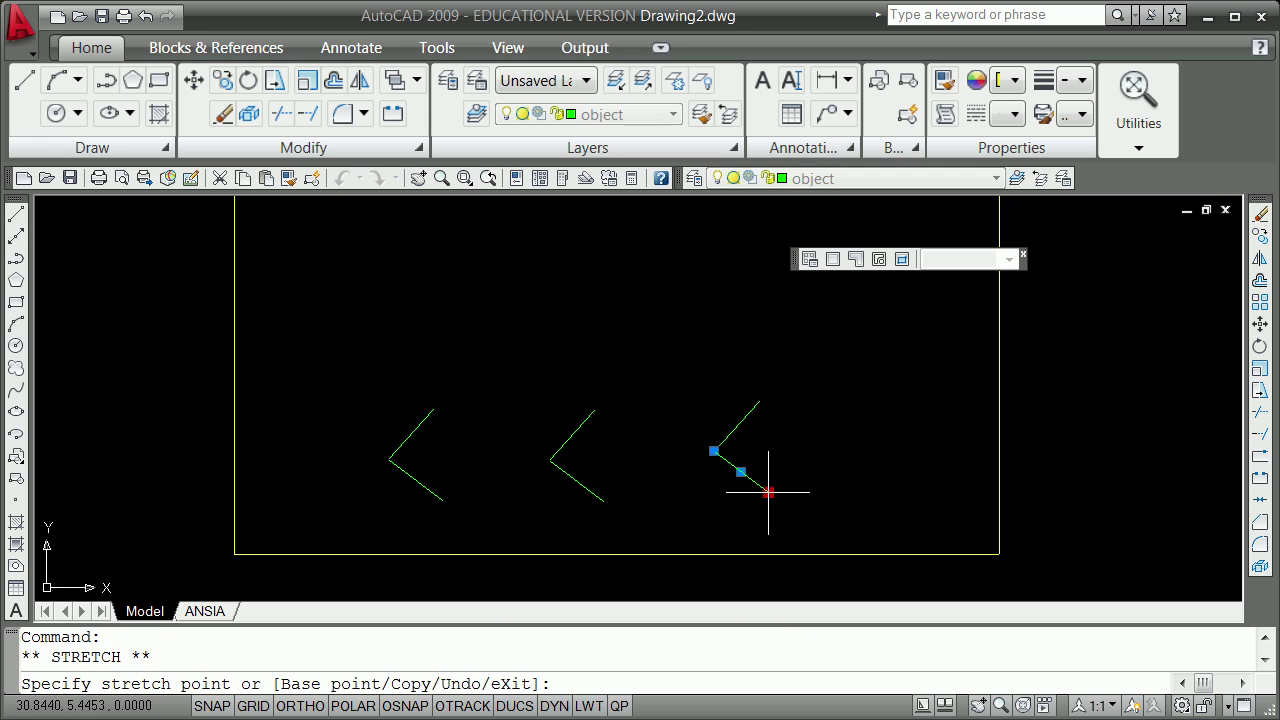
key("Return")
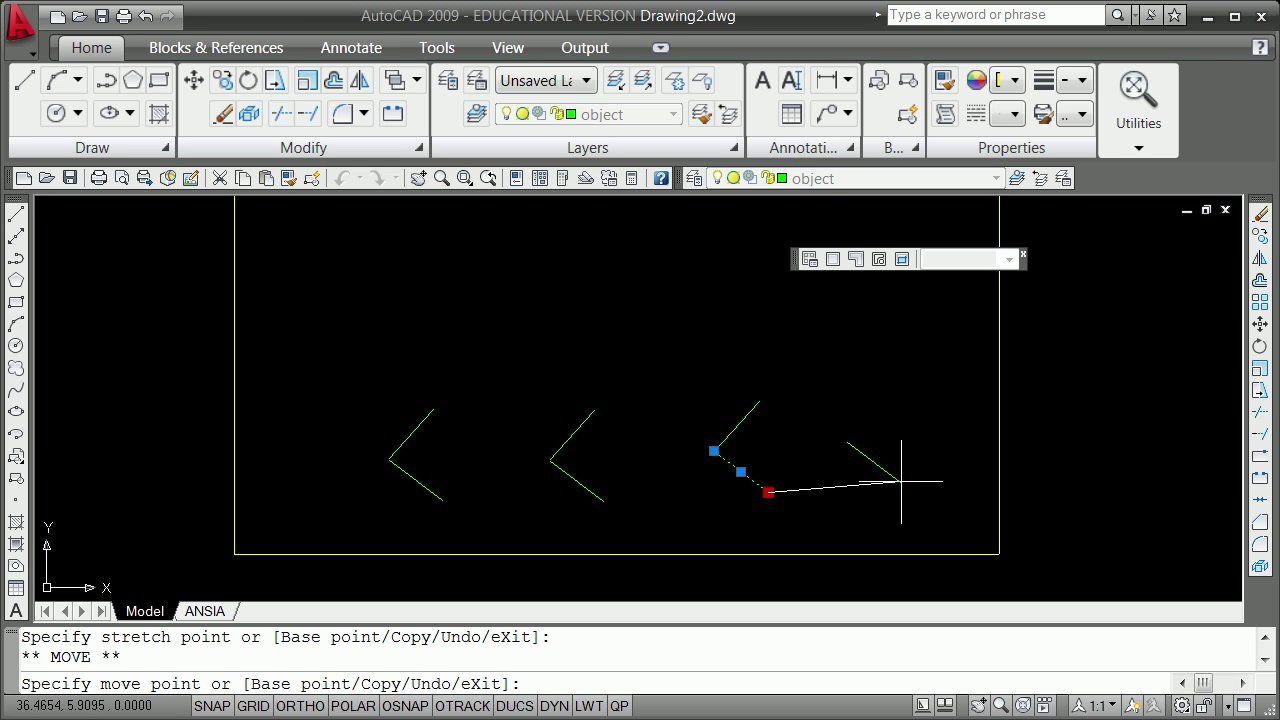
left_click(901, 482)
key("Escape")
key("Escape")
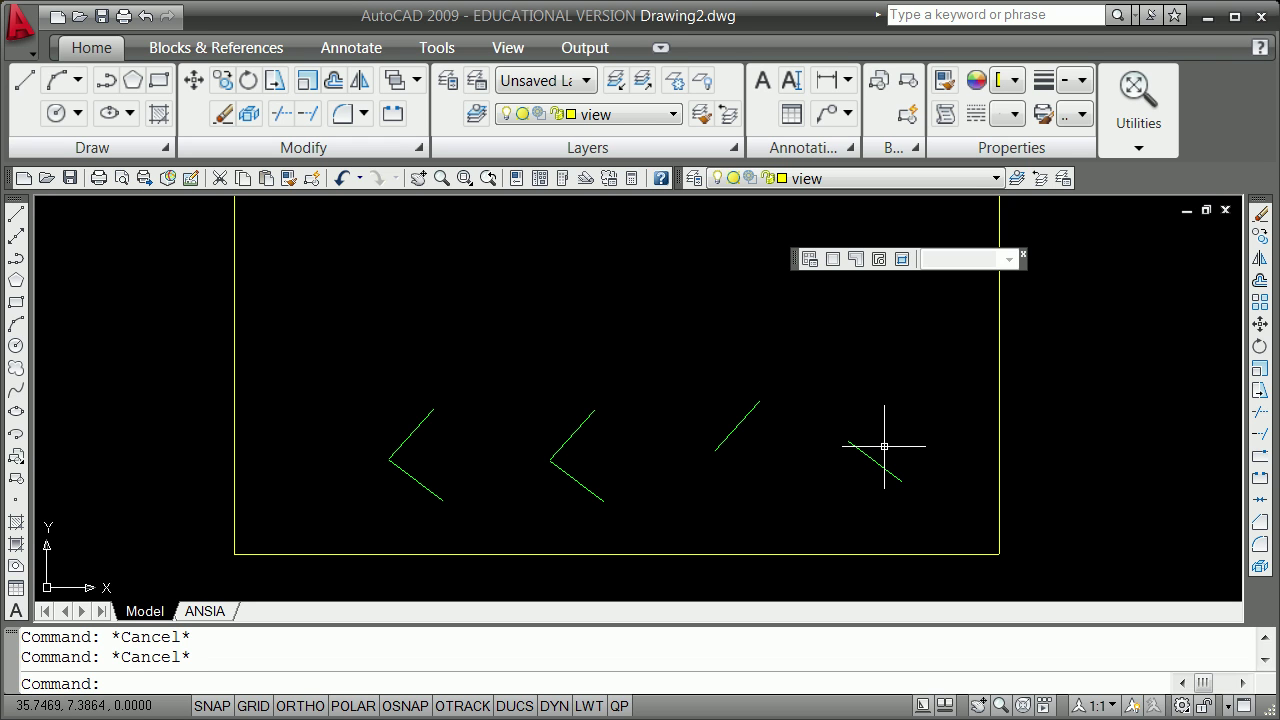
COPY the moved line onto itself from its endpoint with @ zero displacement.
type("copy")
key("Return")
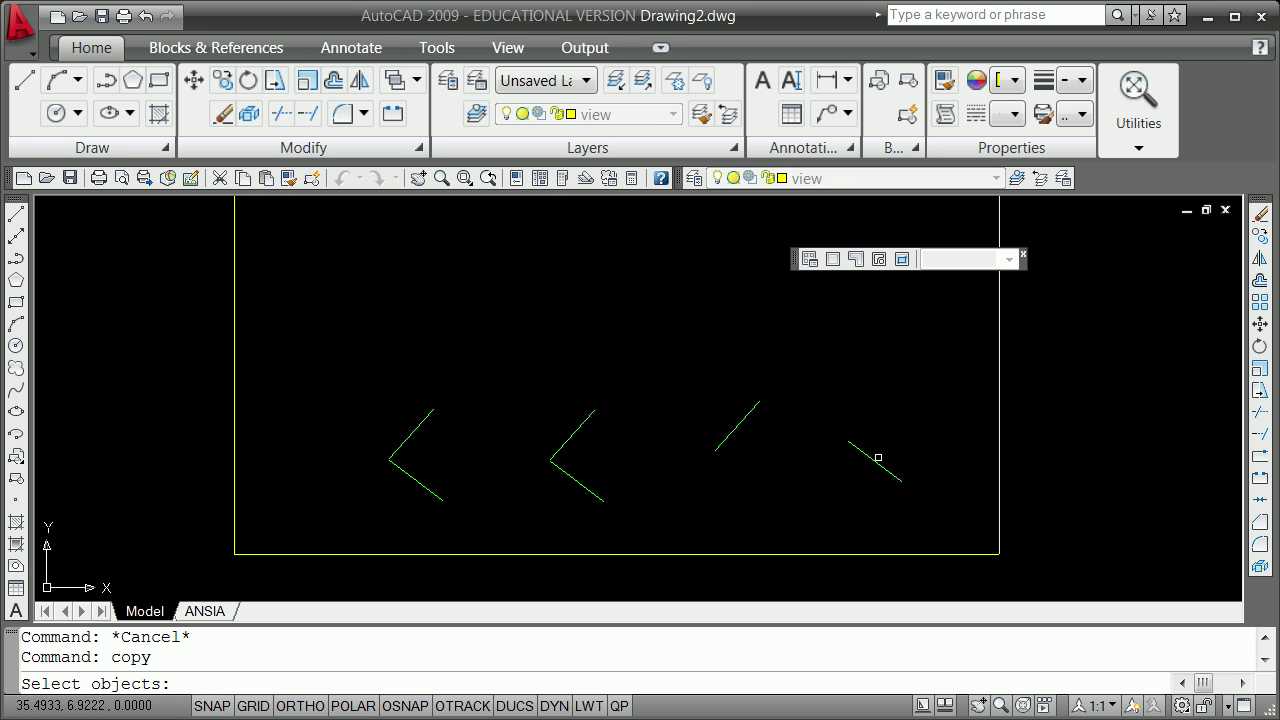
left_click(882, 443)
key("Return")
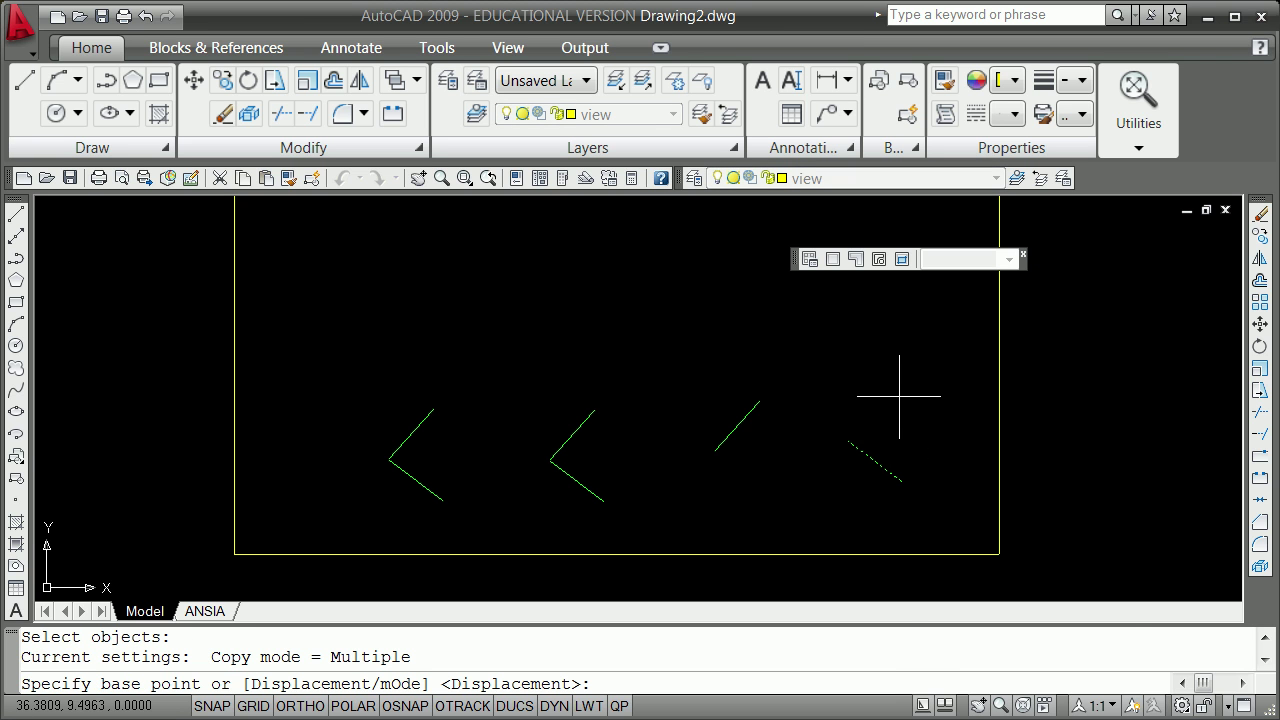
right_click(902, 400, "shift")
left_click(965, 512)
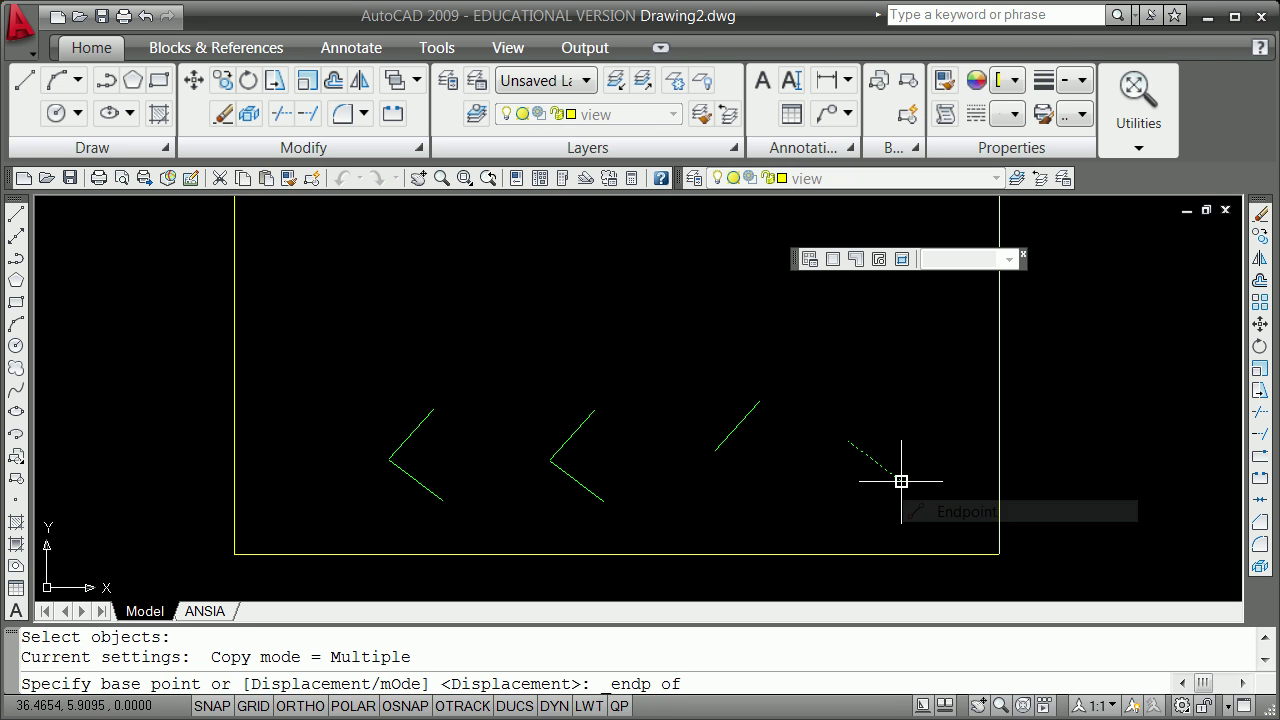
left_click(849, 441)
type("@")
key("Return")
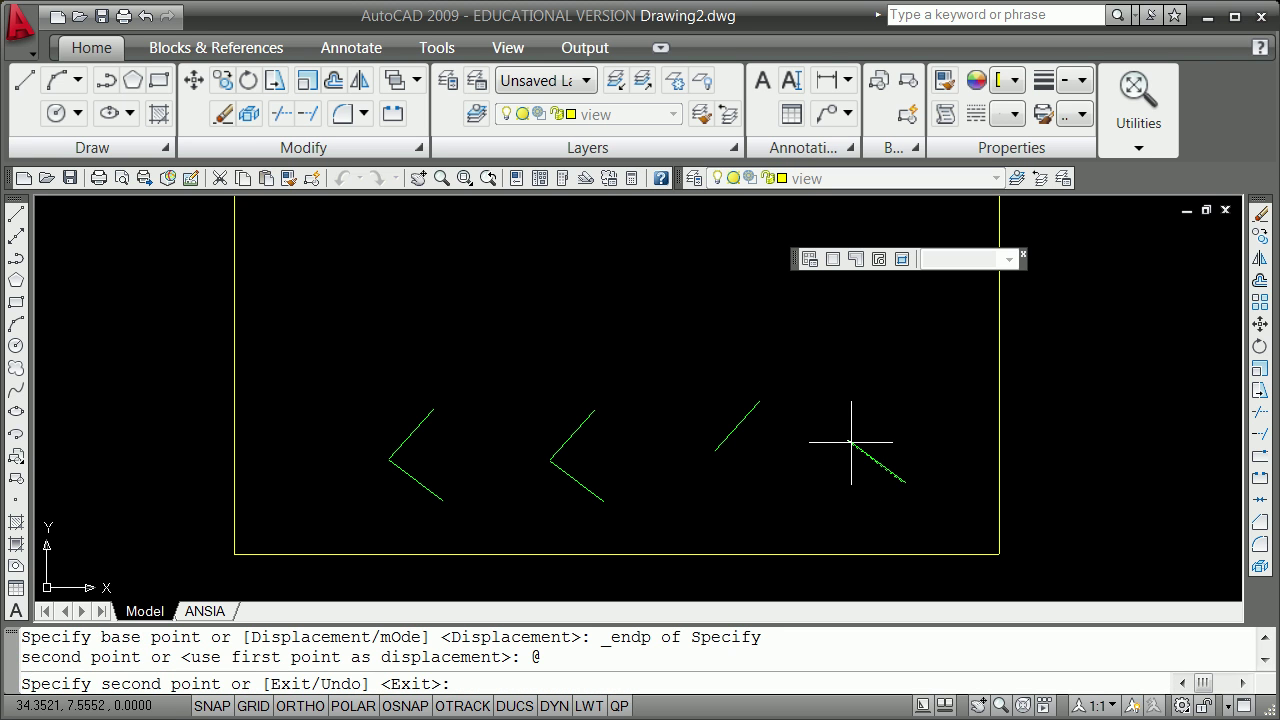
key("Return")
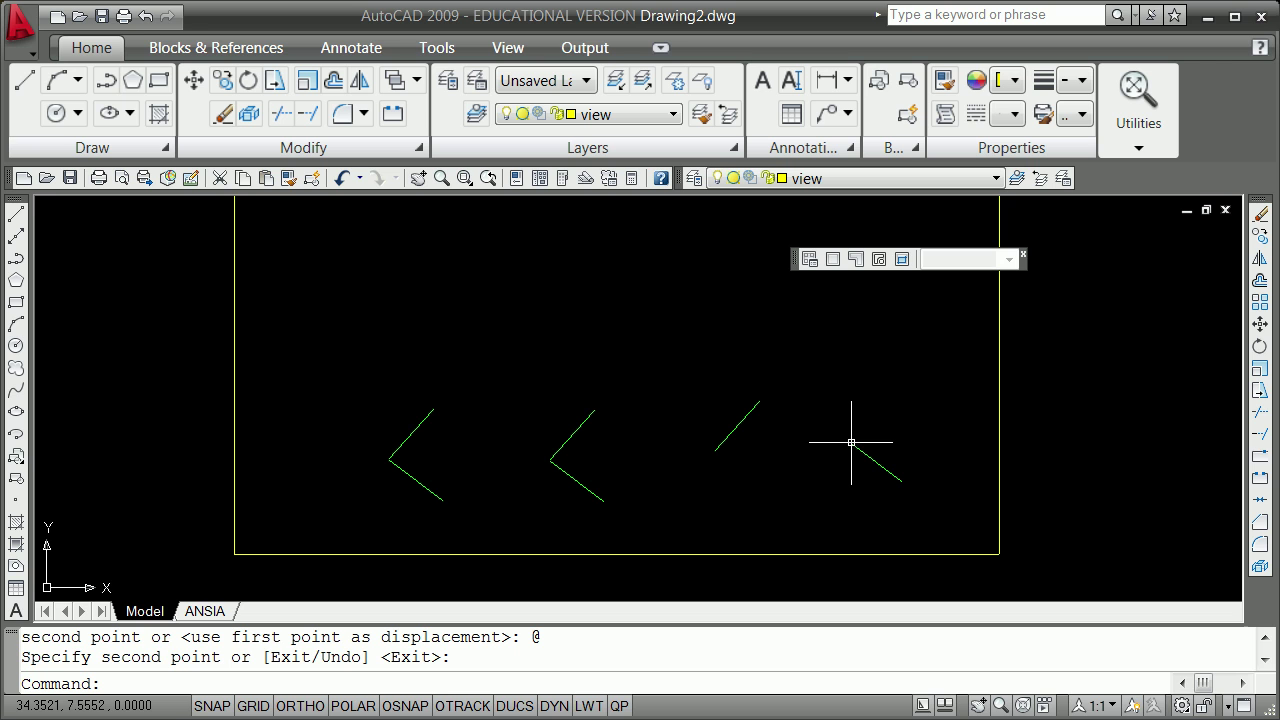
ROTATE the last-created duplicate 85° about @ to form a fourth V.
type("rotate")
key("Return")
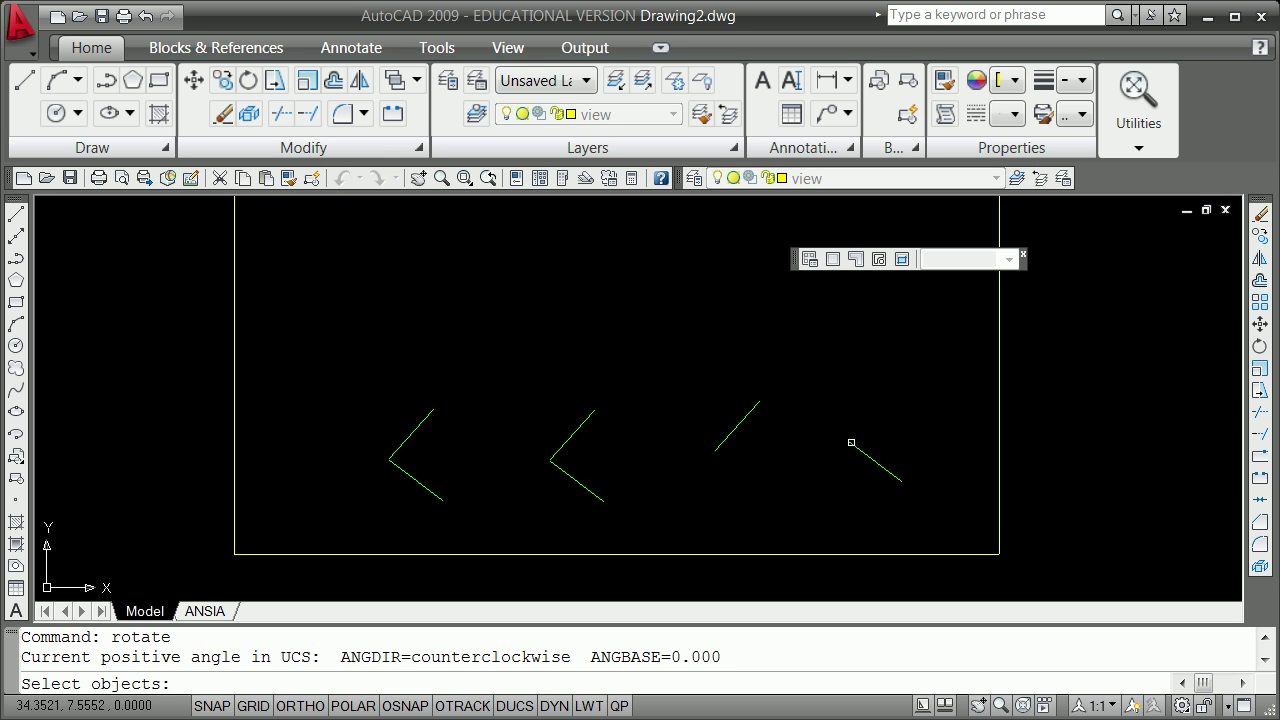
type("la")
key("Return")
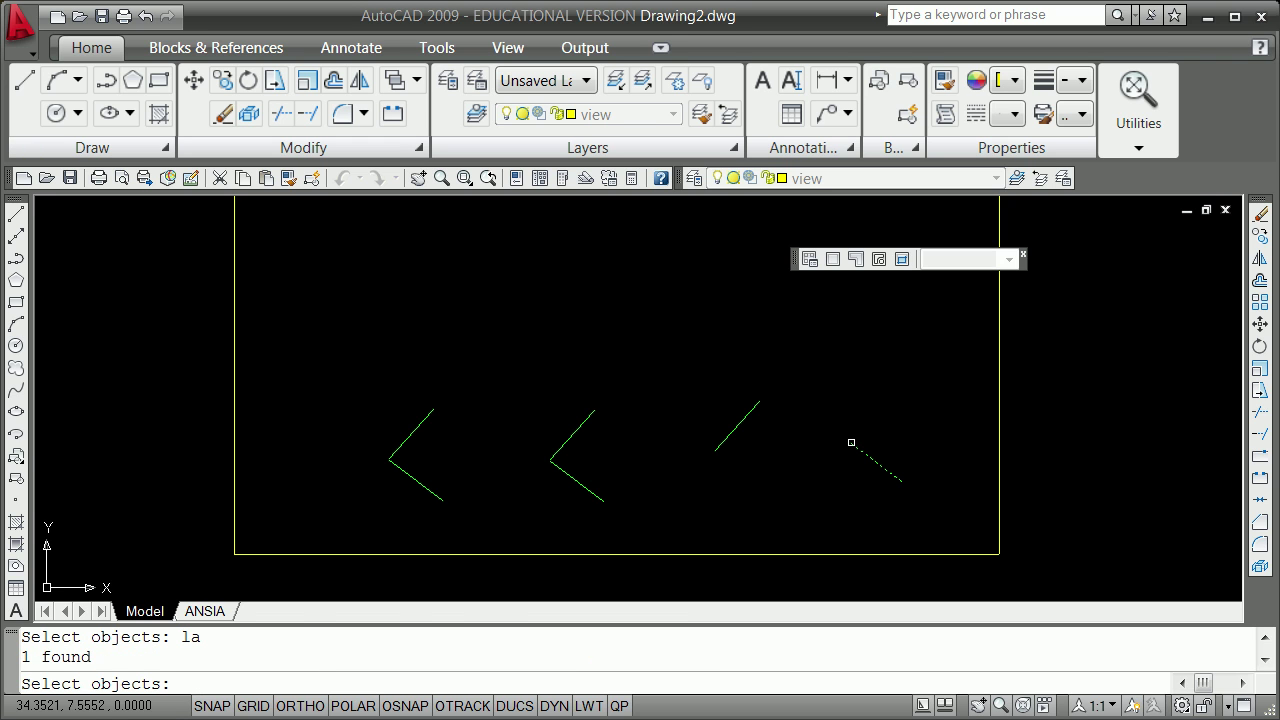
key("Return")
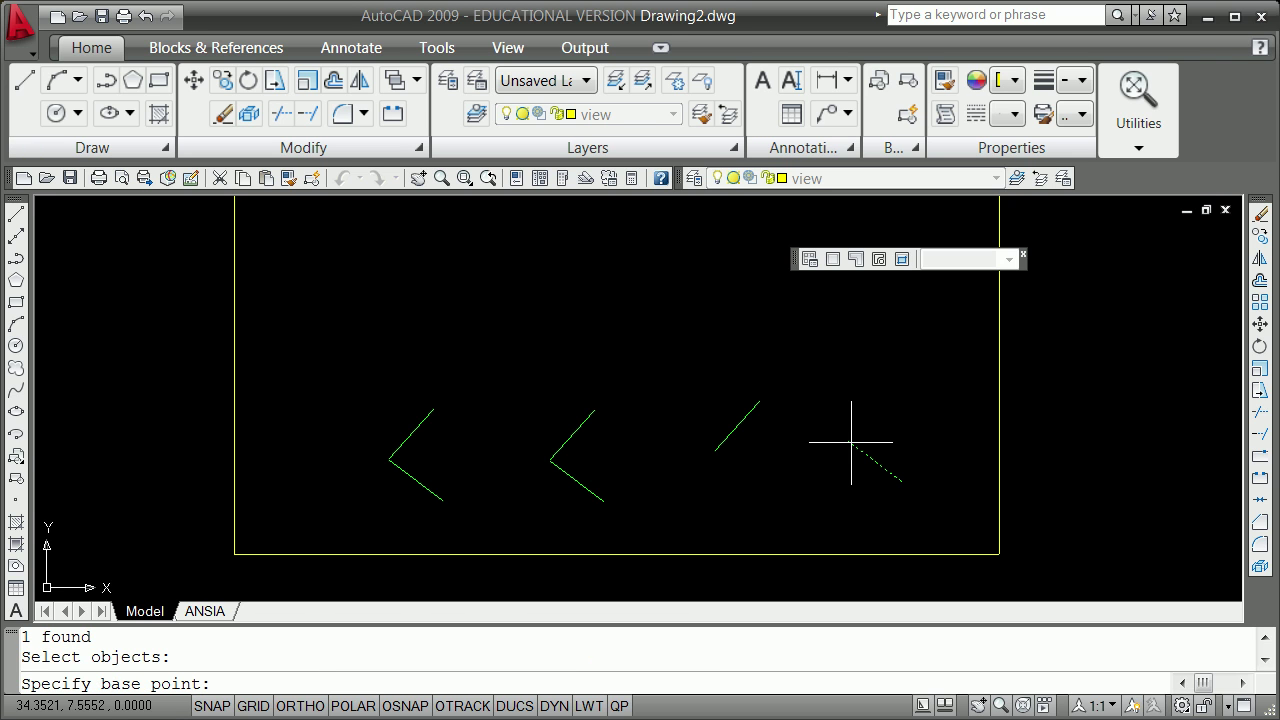
type("@")
key("Return")
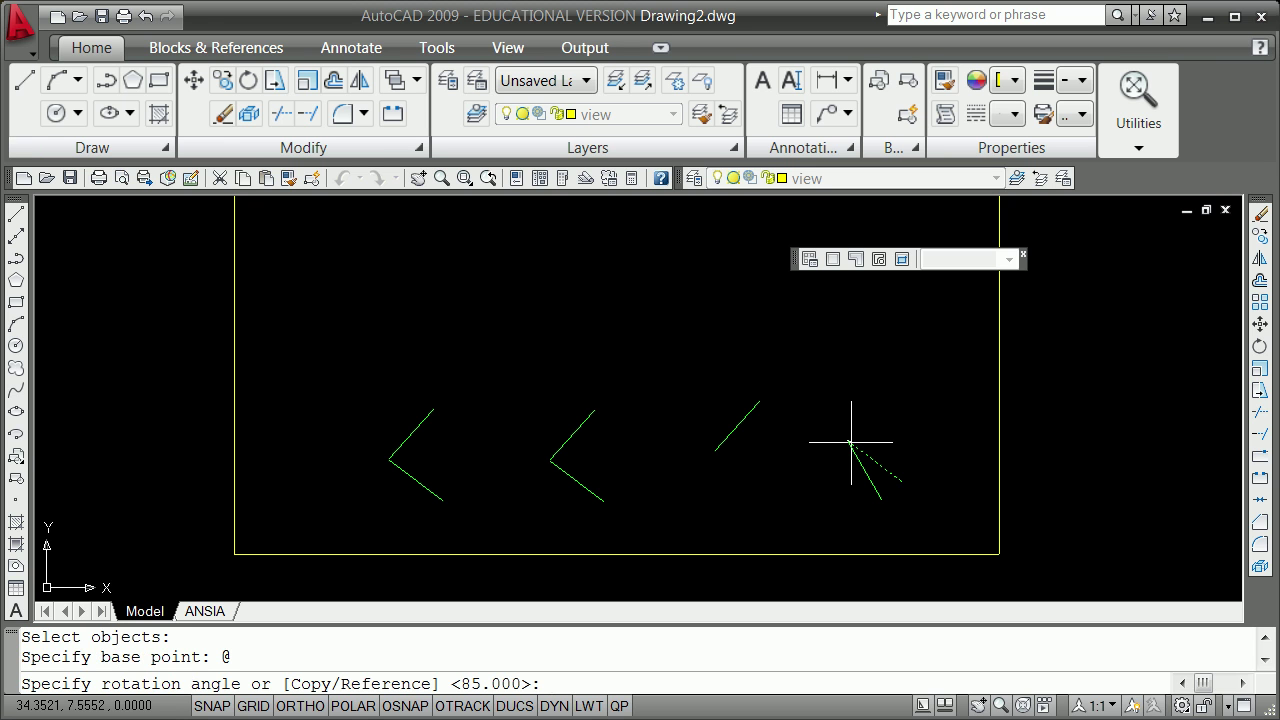
type("85")
key("Return")
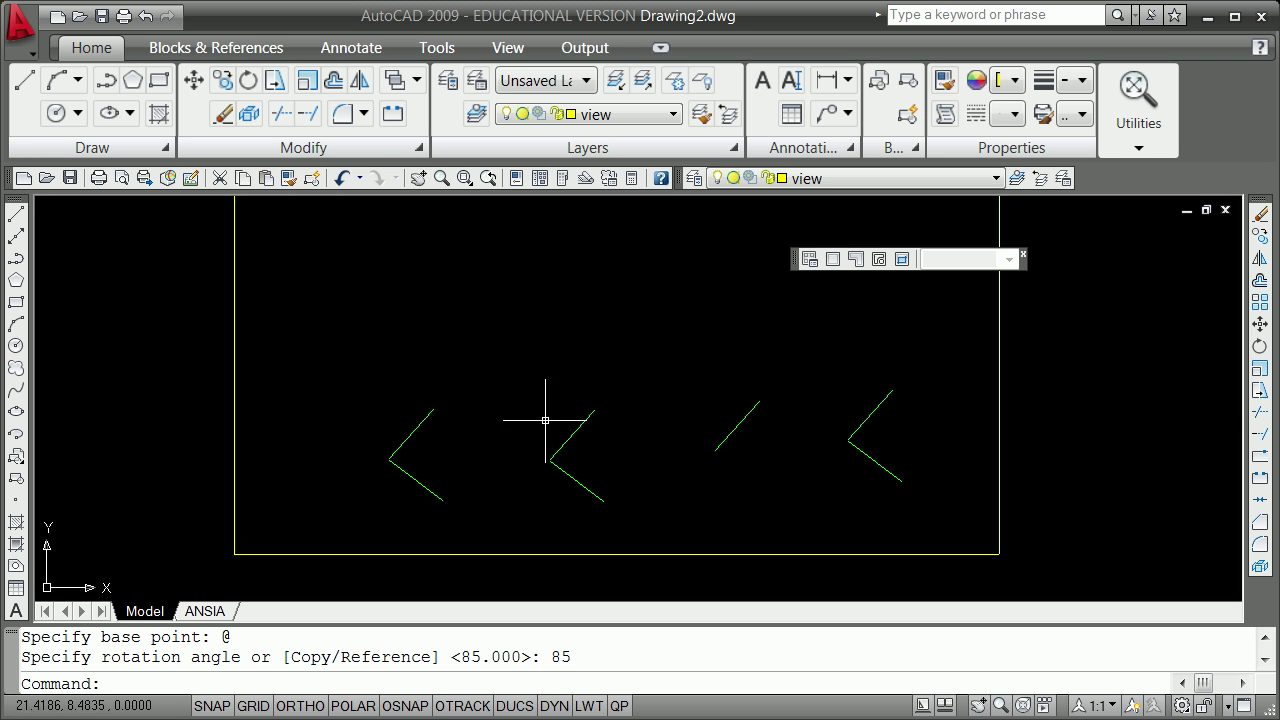
left_click(890, 467)
left_click(902, 481)
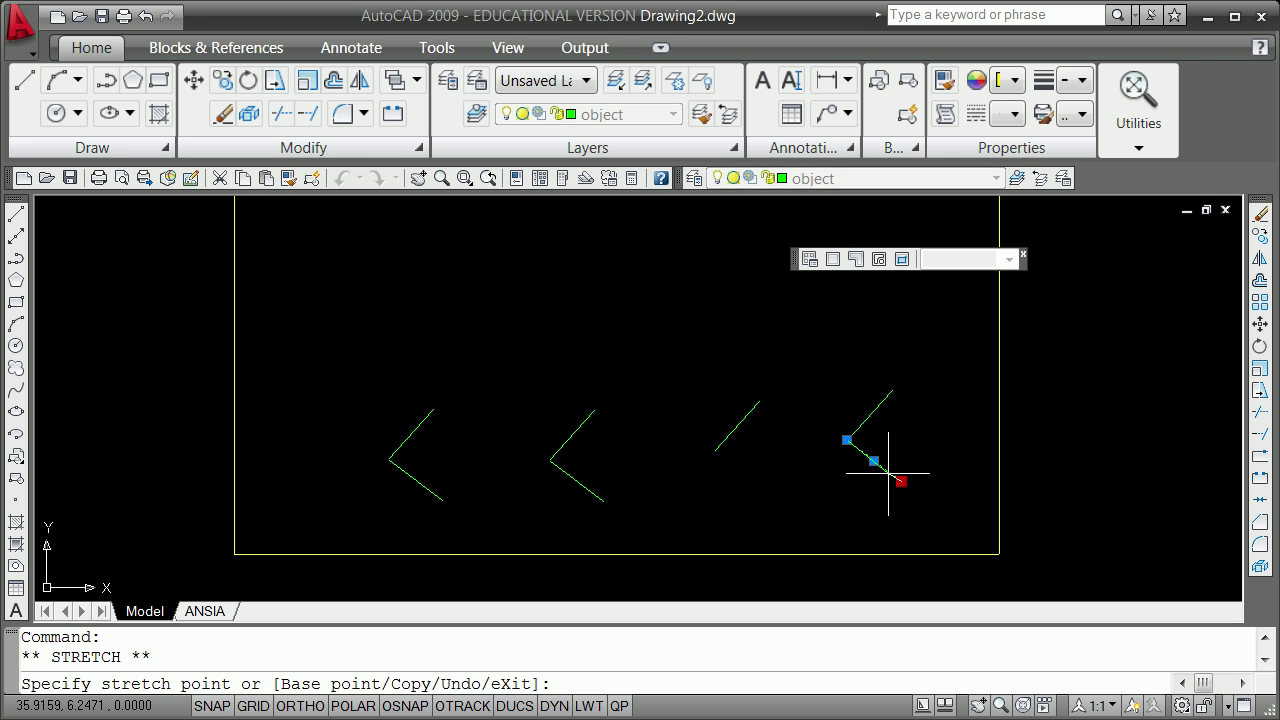
Duplicate the line near the top in place, copying from its upper endpoint with @.
key("space")
type("c")
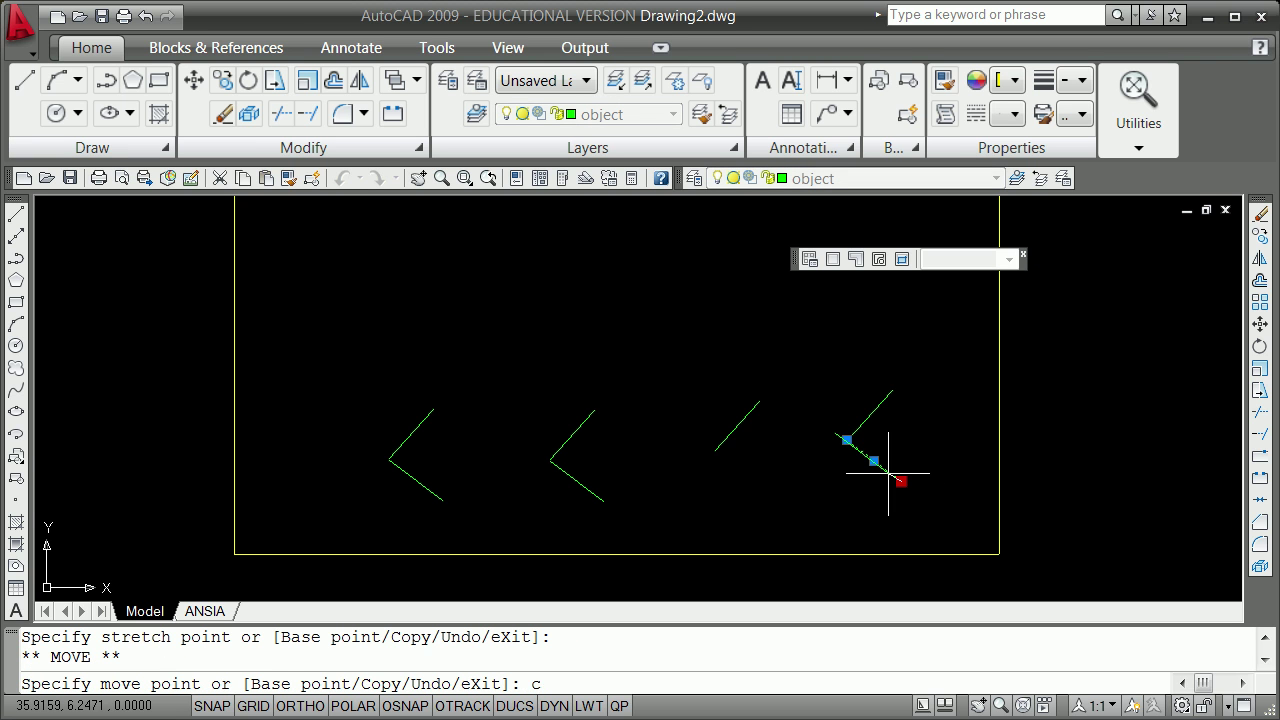
key("Return")
key("Escape")
key("Escape")
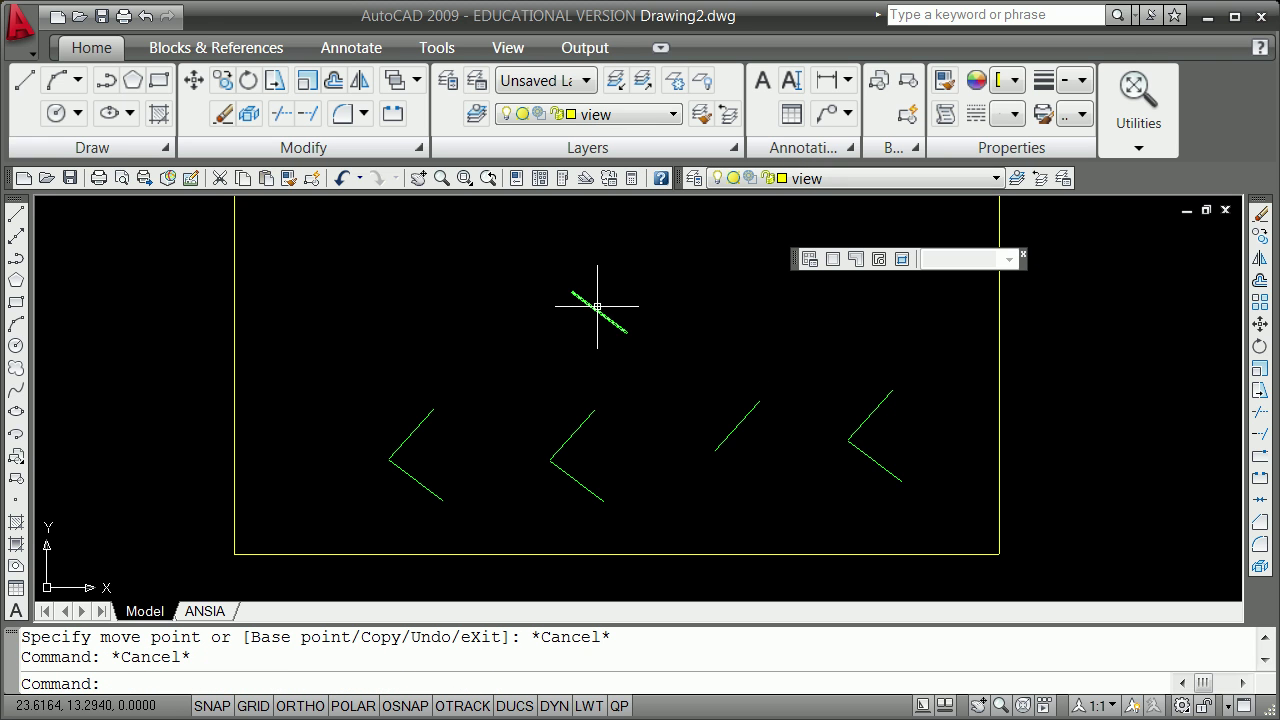
type("copy")
key("Return")
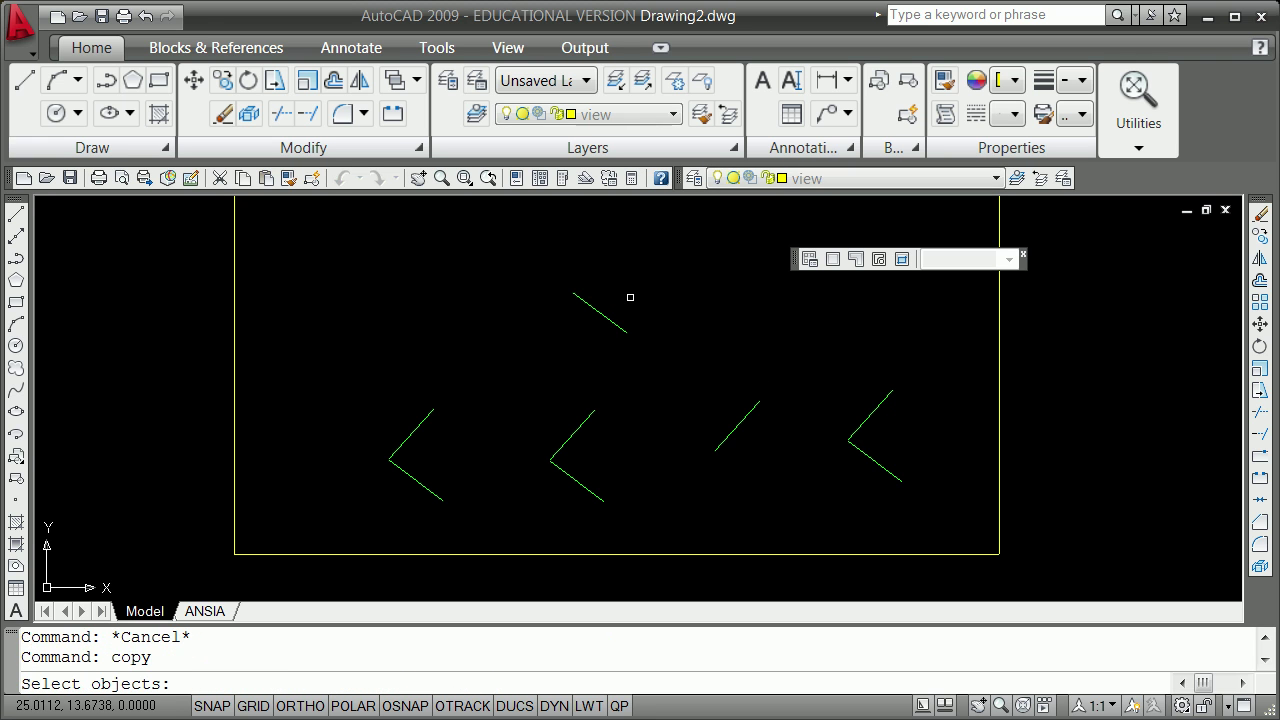
left_click(614, 322)
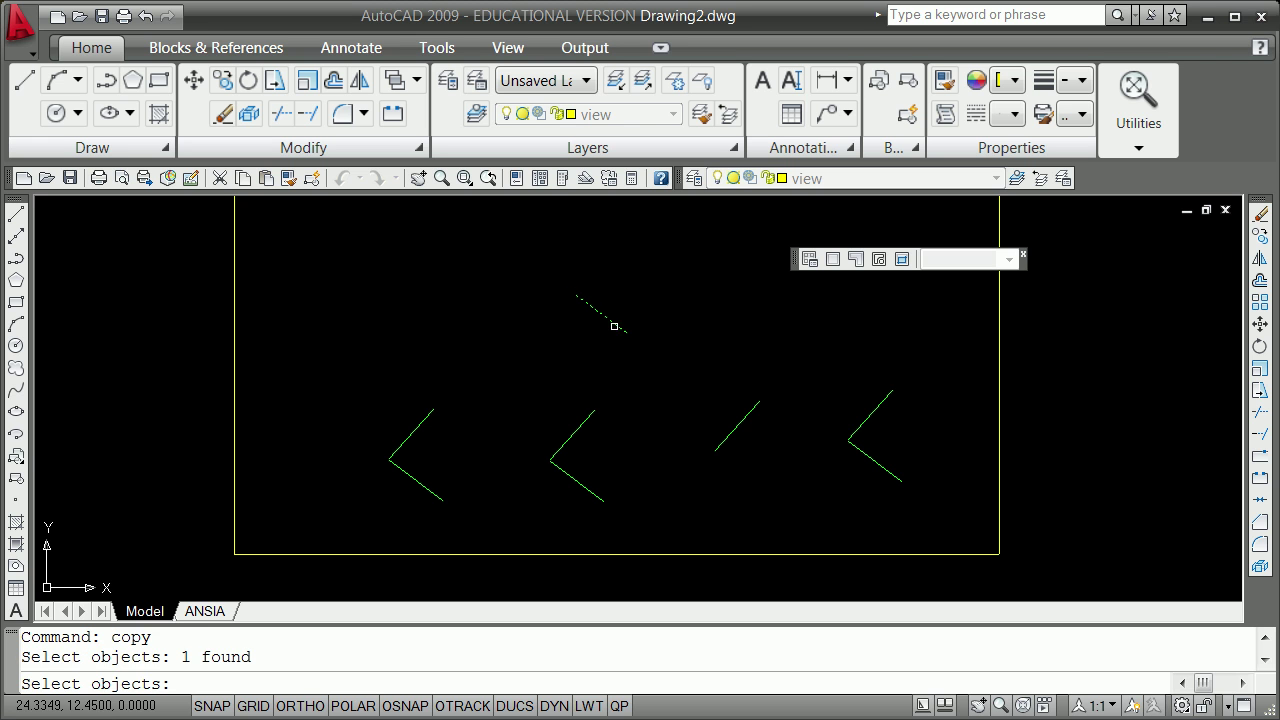
key("Return")
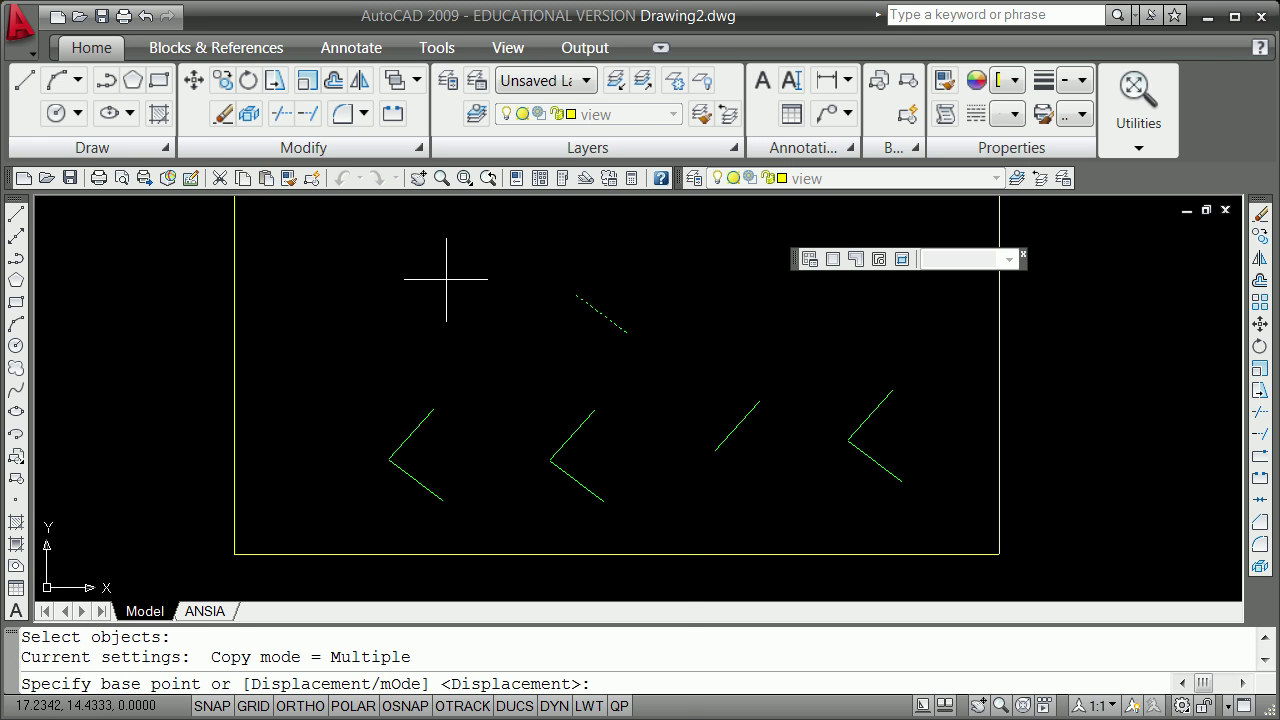
right_click(445, 278, "shift")
left_click(528, 392)
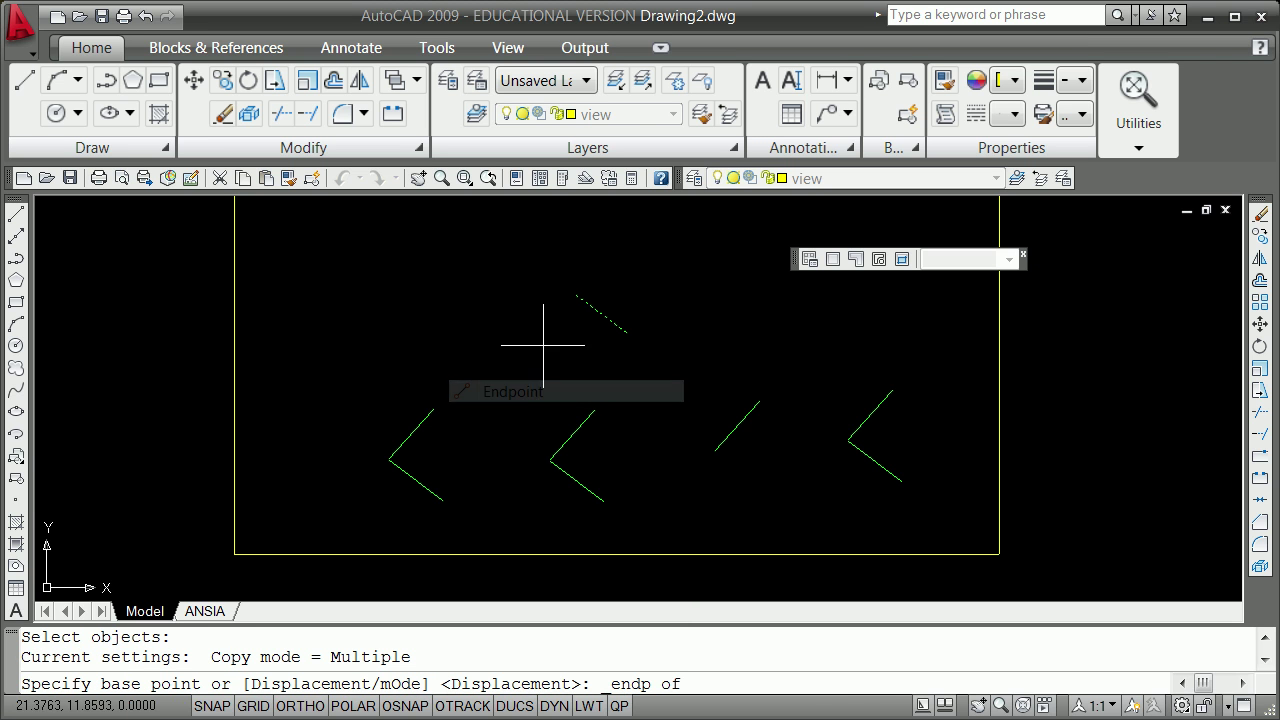
left_click(567, 294)
type("@")
key("Return")
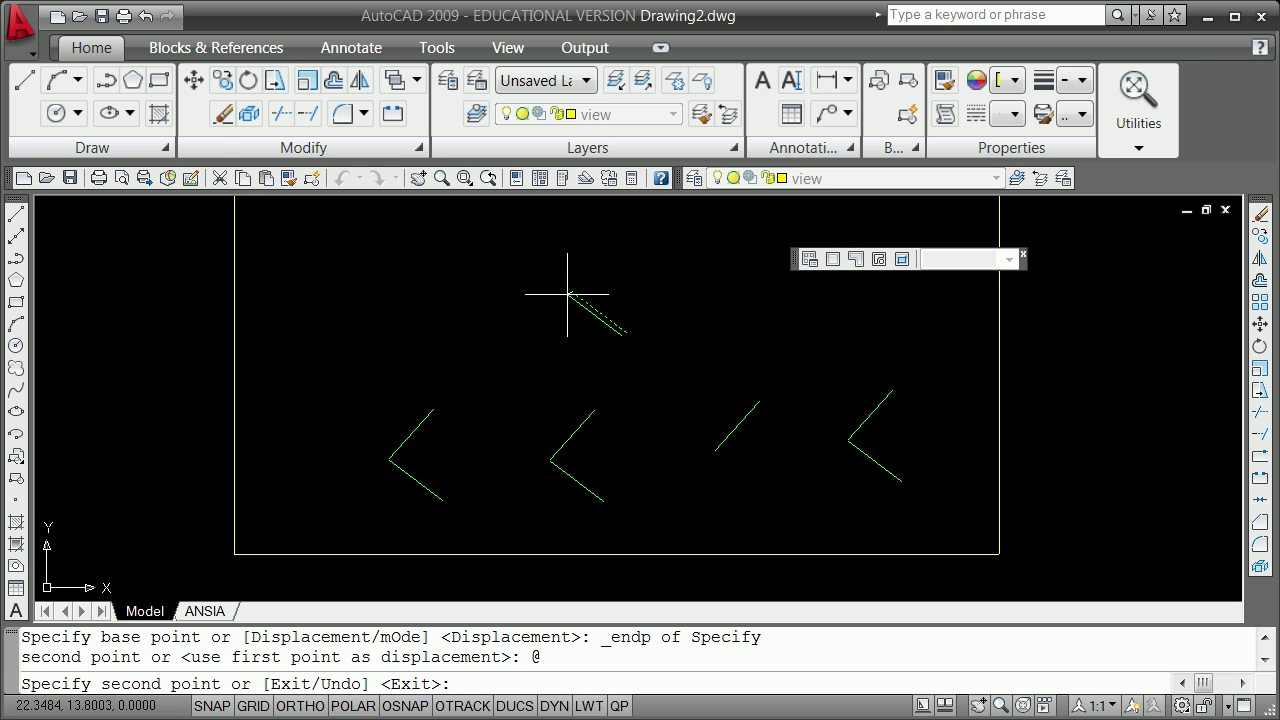
key("Return")
ROTATE the last duplicate 85° about @, forming a V pointing left.
type("rotate")
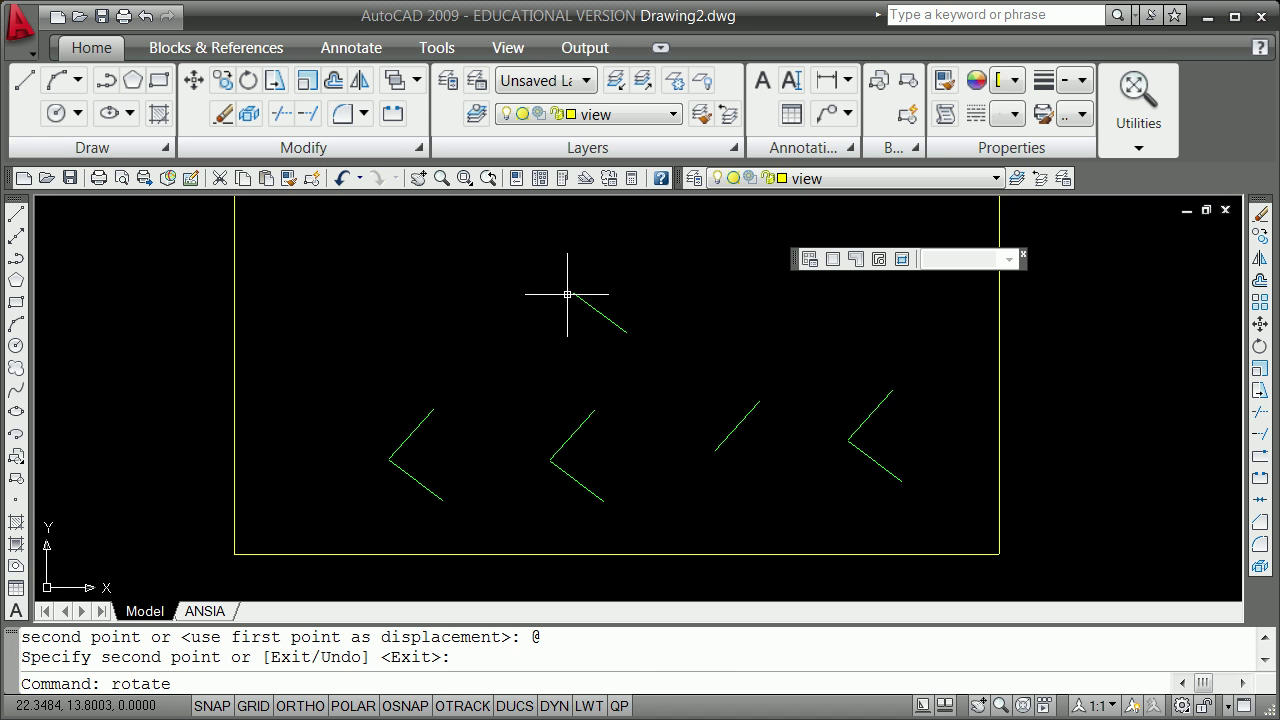
key("Return")
type("la")
key("Return")
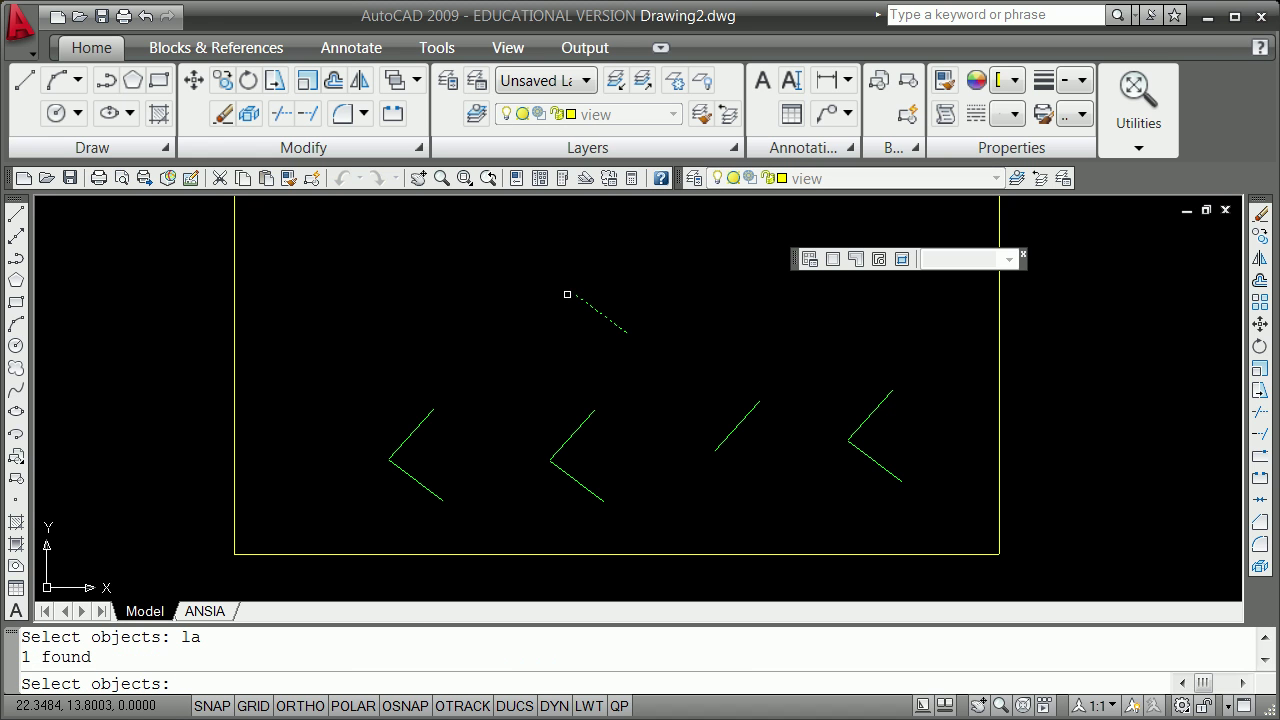
key("Return")
type("@")
key("Return")
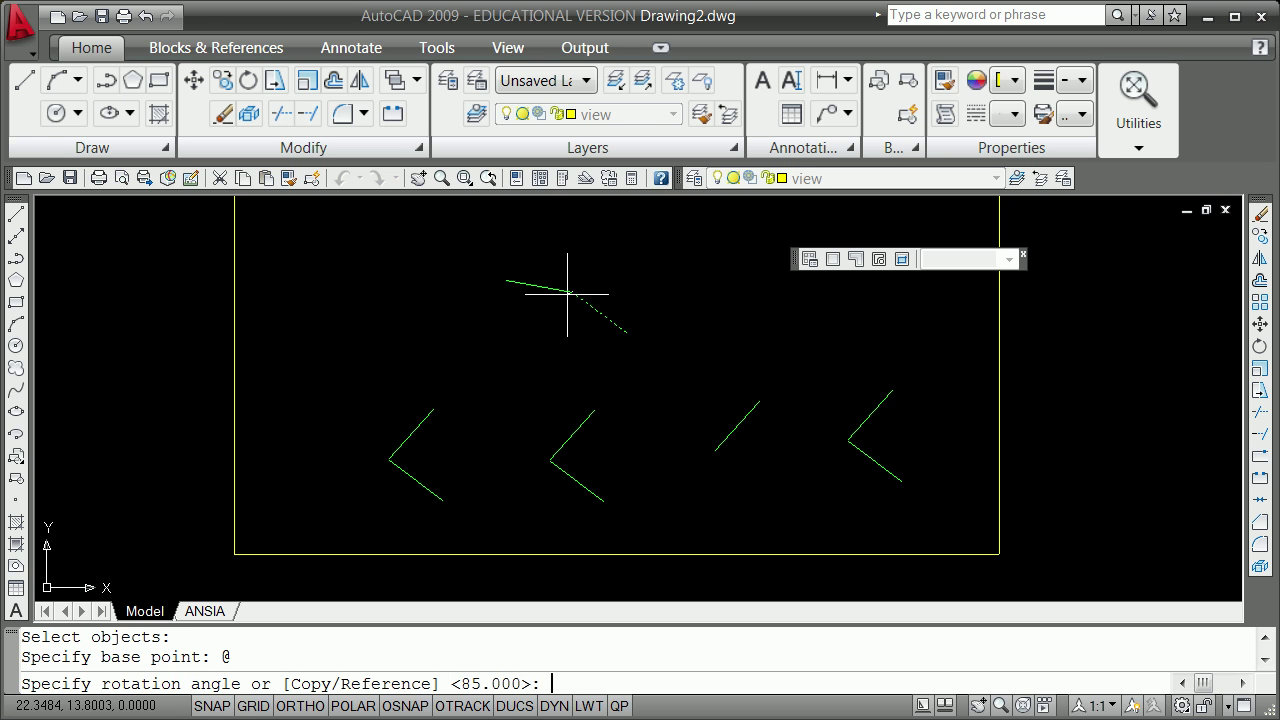
type("85")
key("Return")
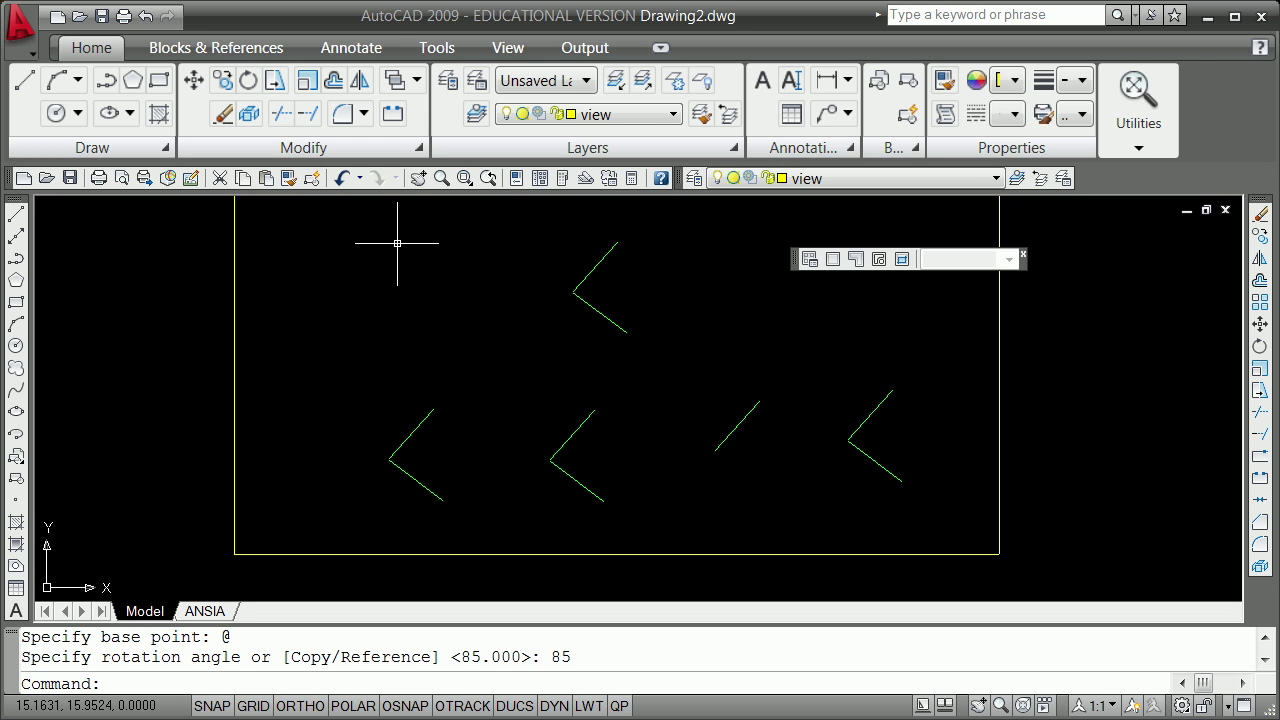
Window-select the two left chevrons, zoom out, then clear the selection.
left_click(370, 383)
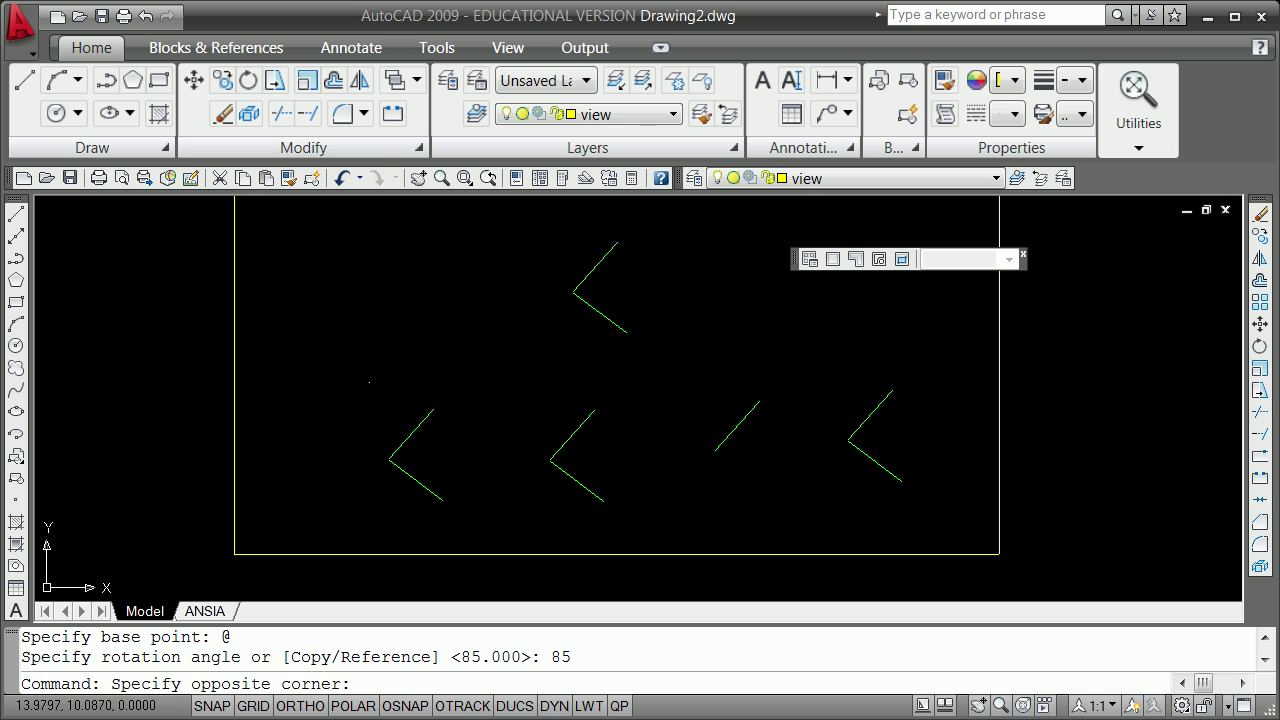
left_click(603, 526)
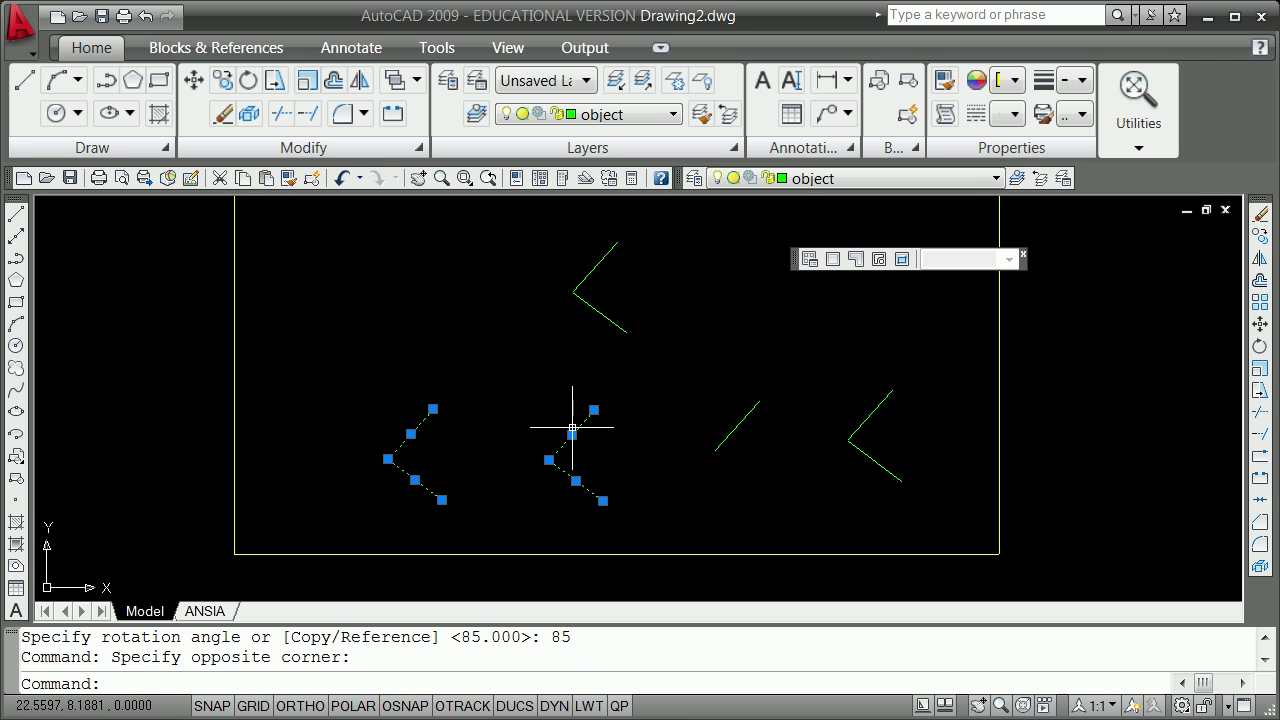
scroll(574, 428, "down", 3)
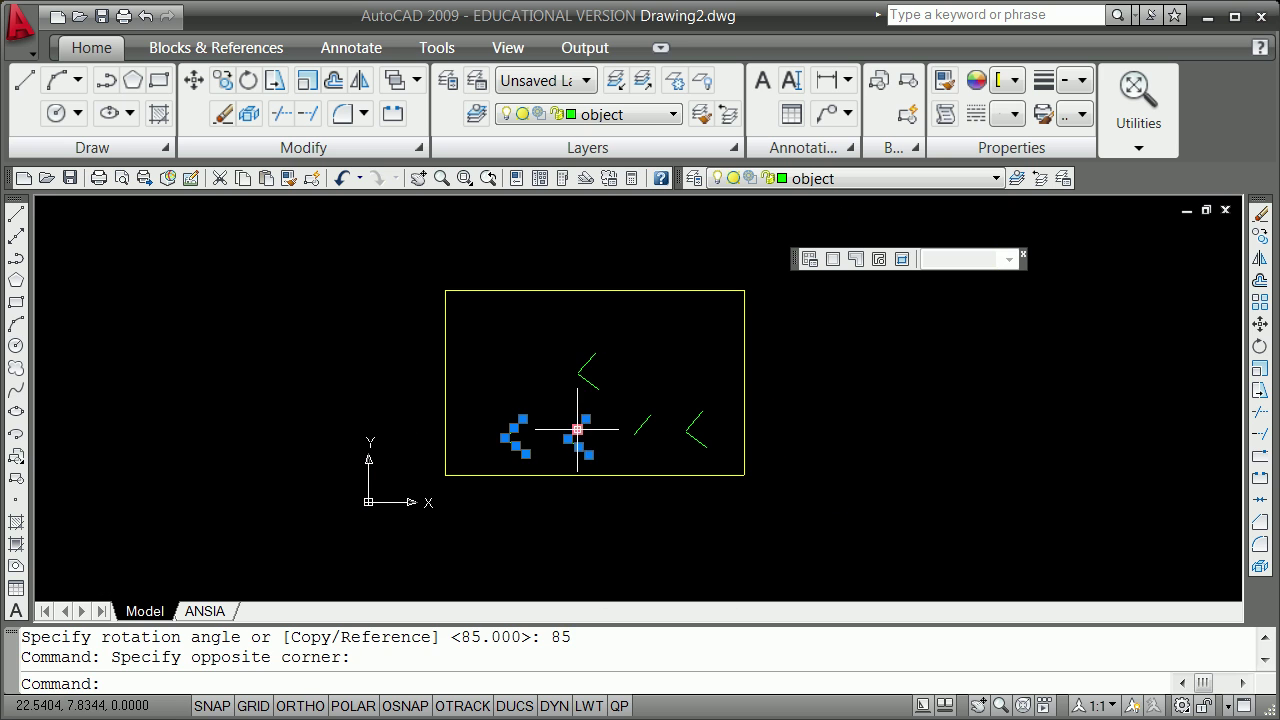
key("Escape")
key("Escape")
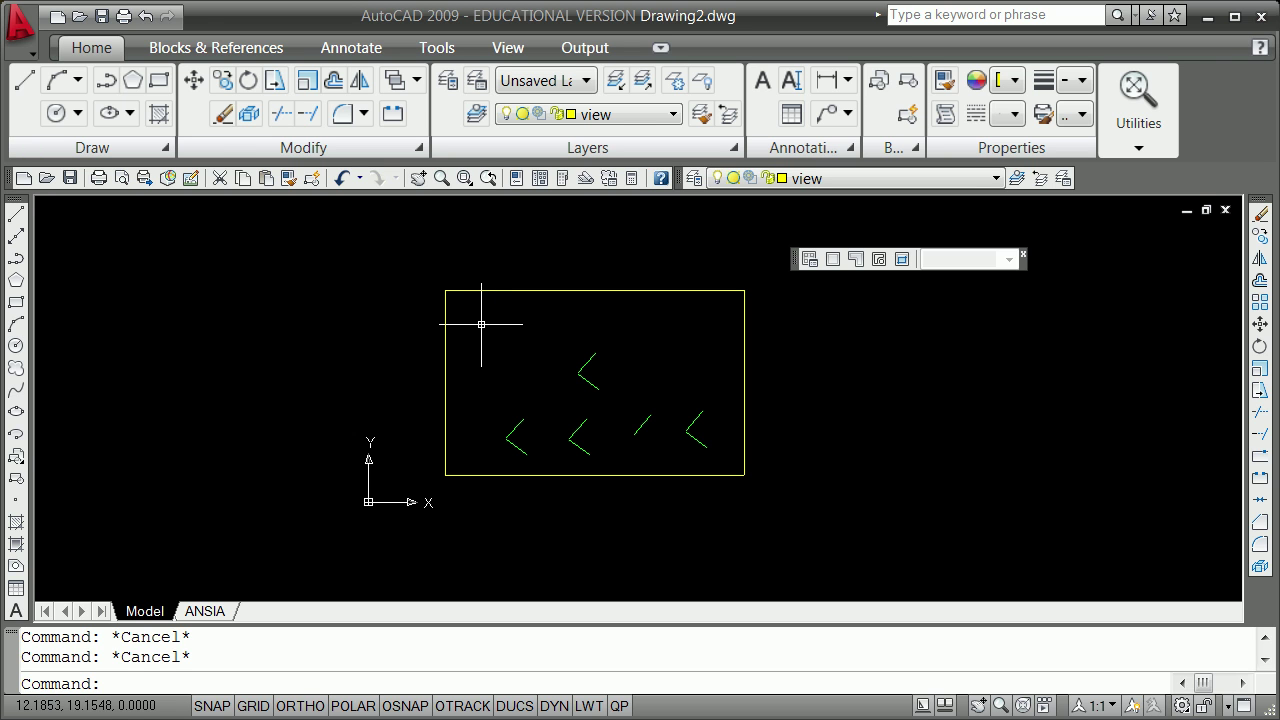
Window-select all five V shapes and adjust the zoom.
left_click(481, 324)
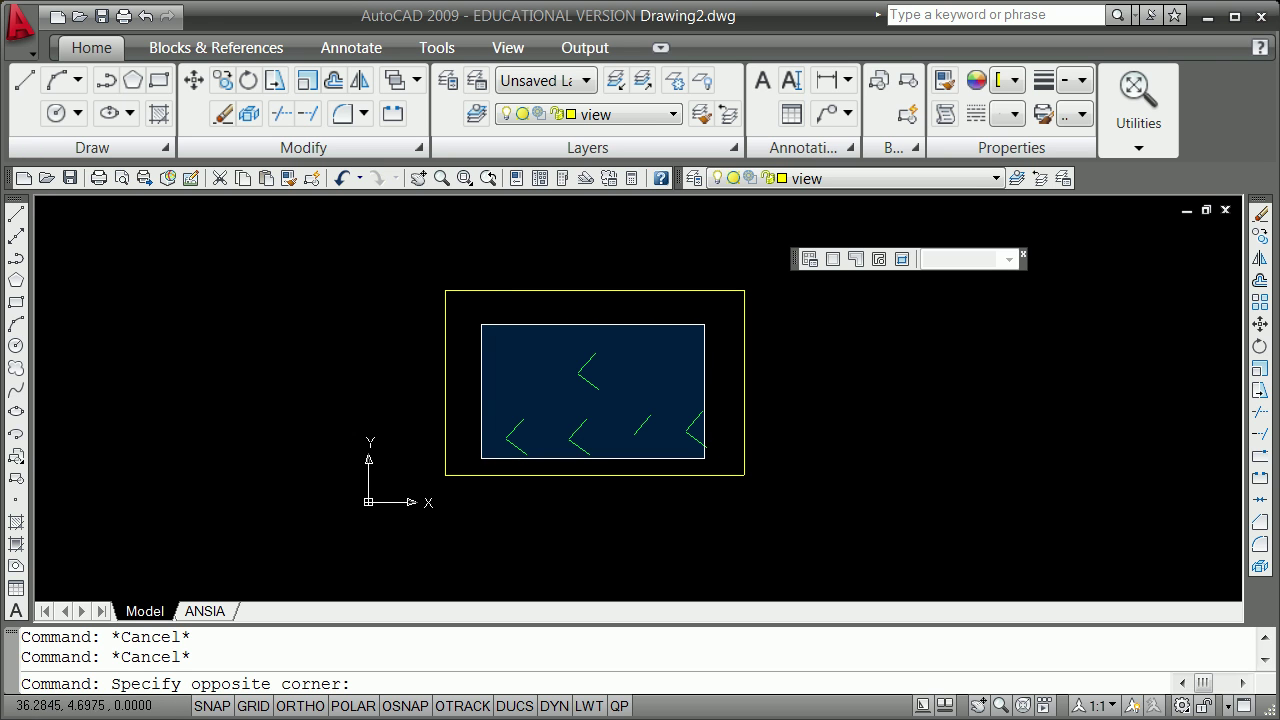
left_click(732, 465)
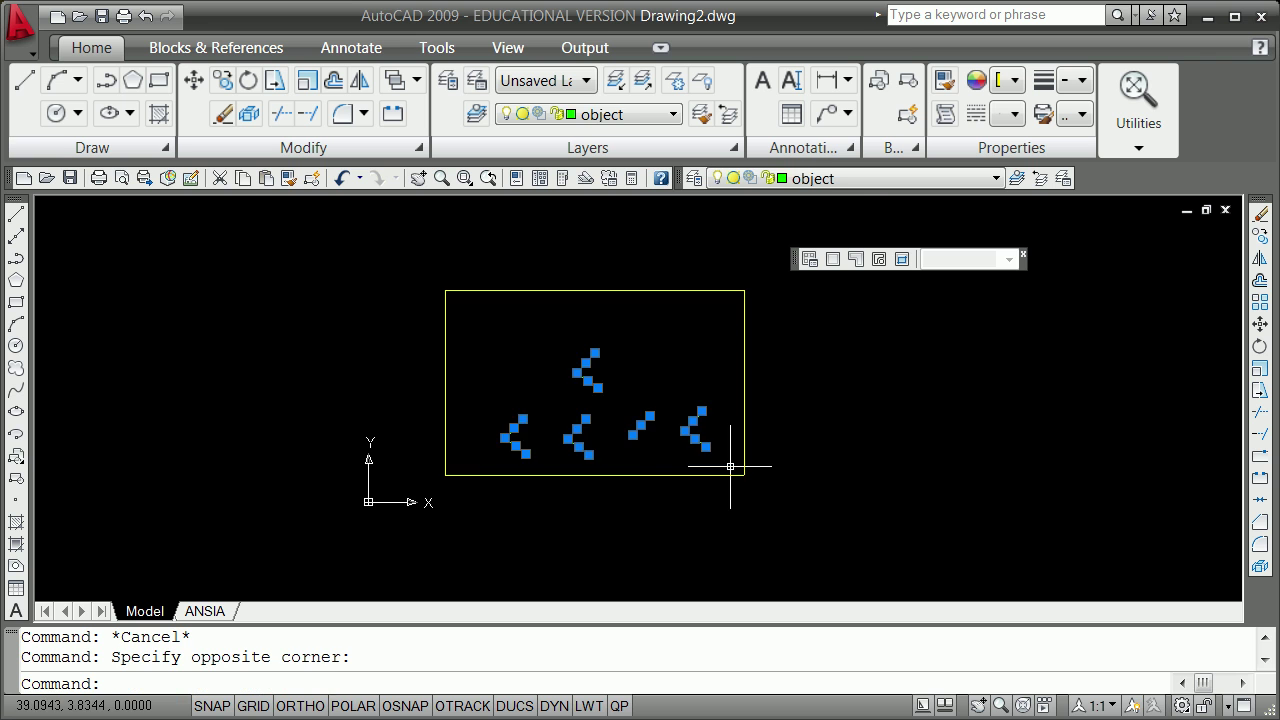
scroll(683, 451, "up", 4)
scroll(681, 458, "down", 2)
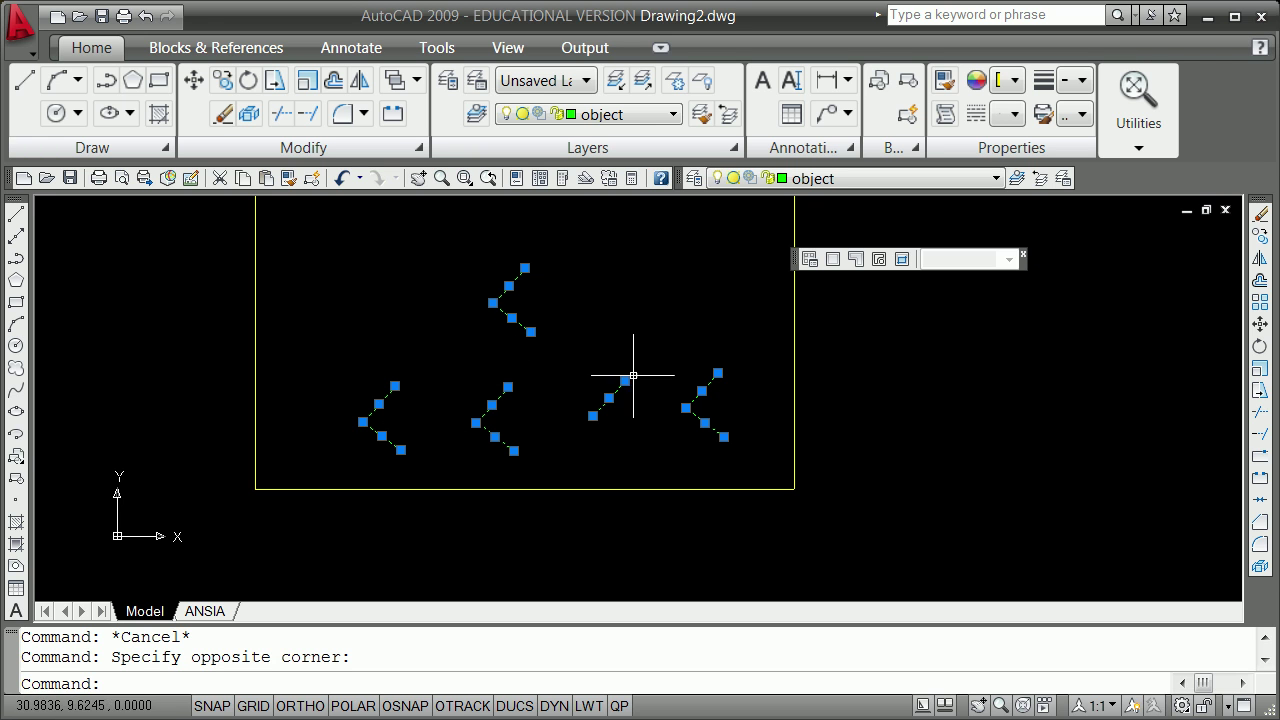
Rotate-copy the five shapes 45° about the leftmost chevron's vertex grip, then start a window on the lower row.
left_click(363, 422)
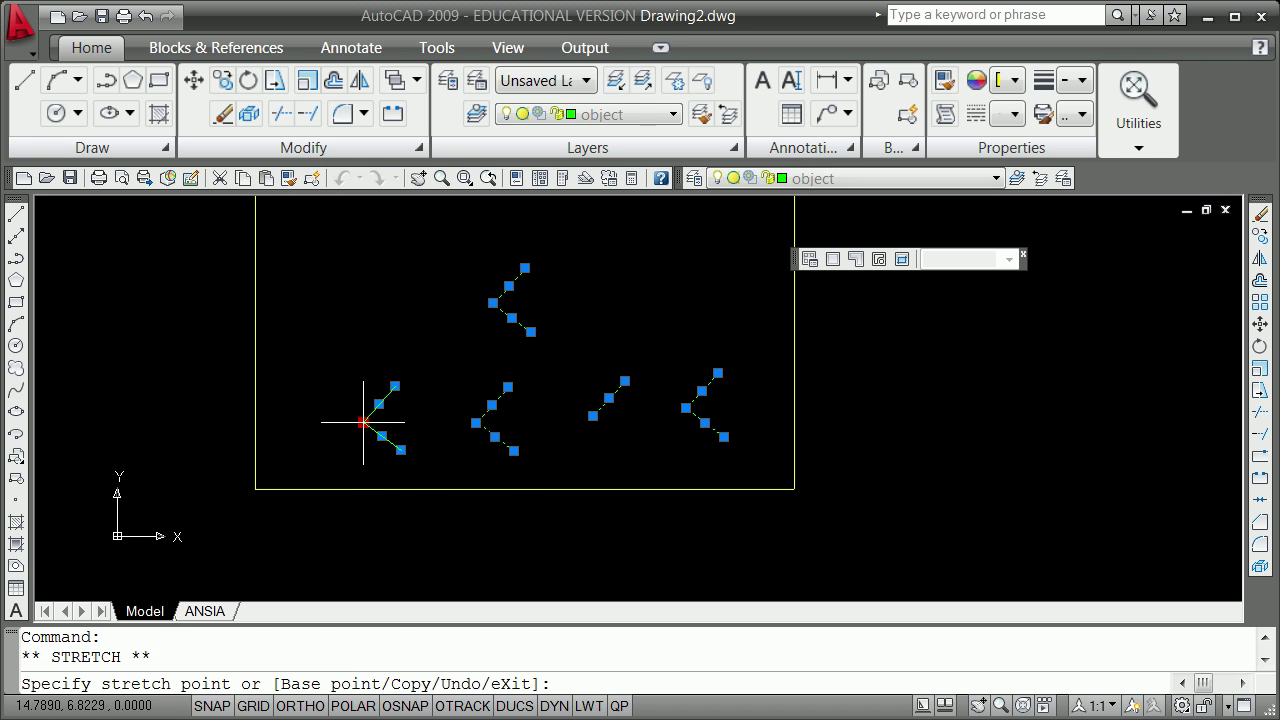
key("space")
key("space")
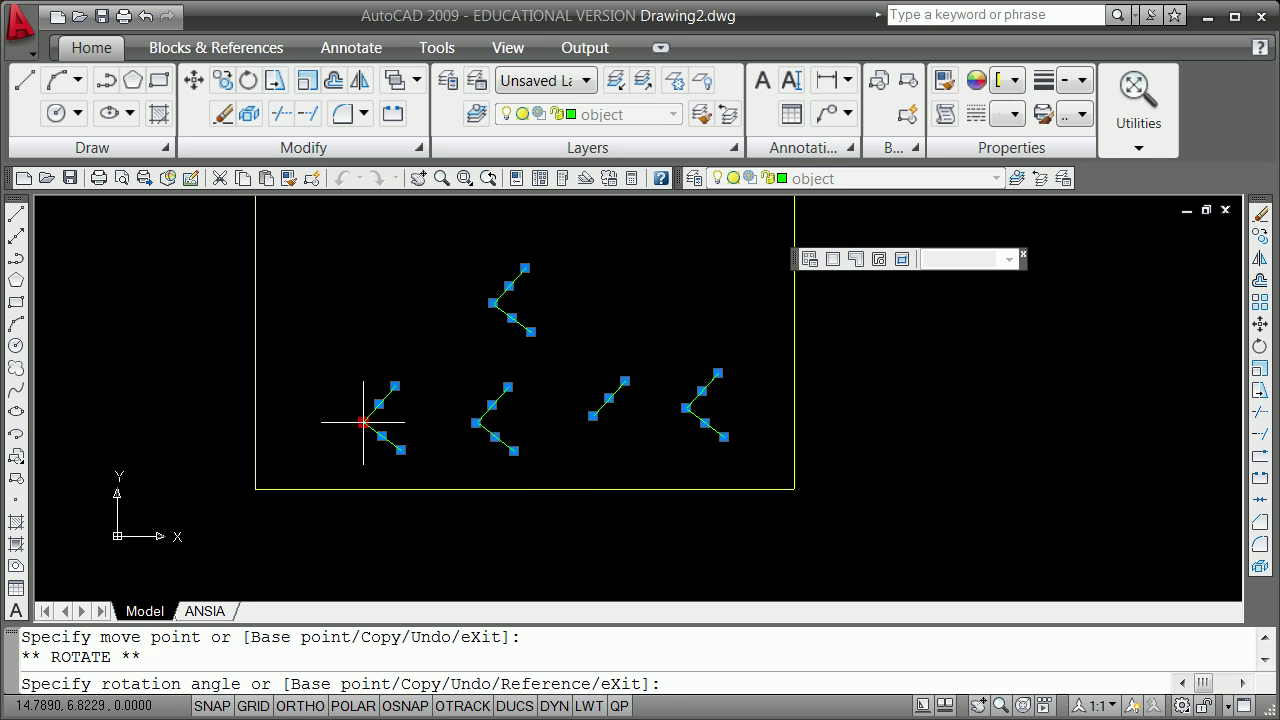
type("c")
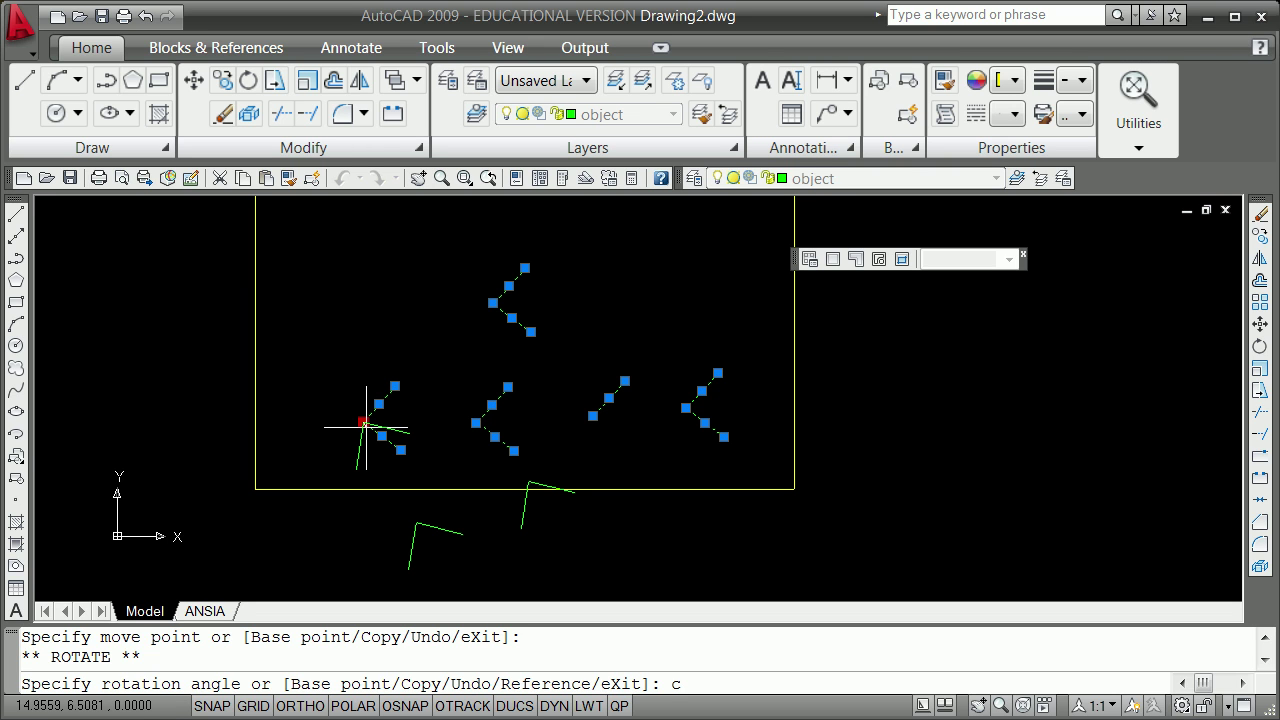
key("Return")
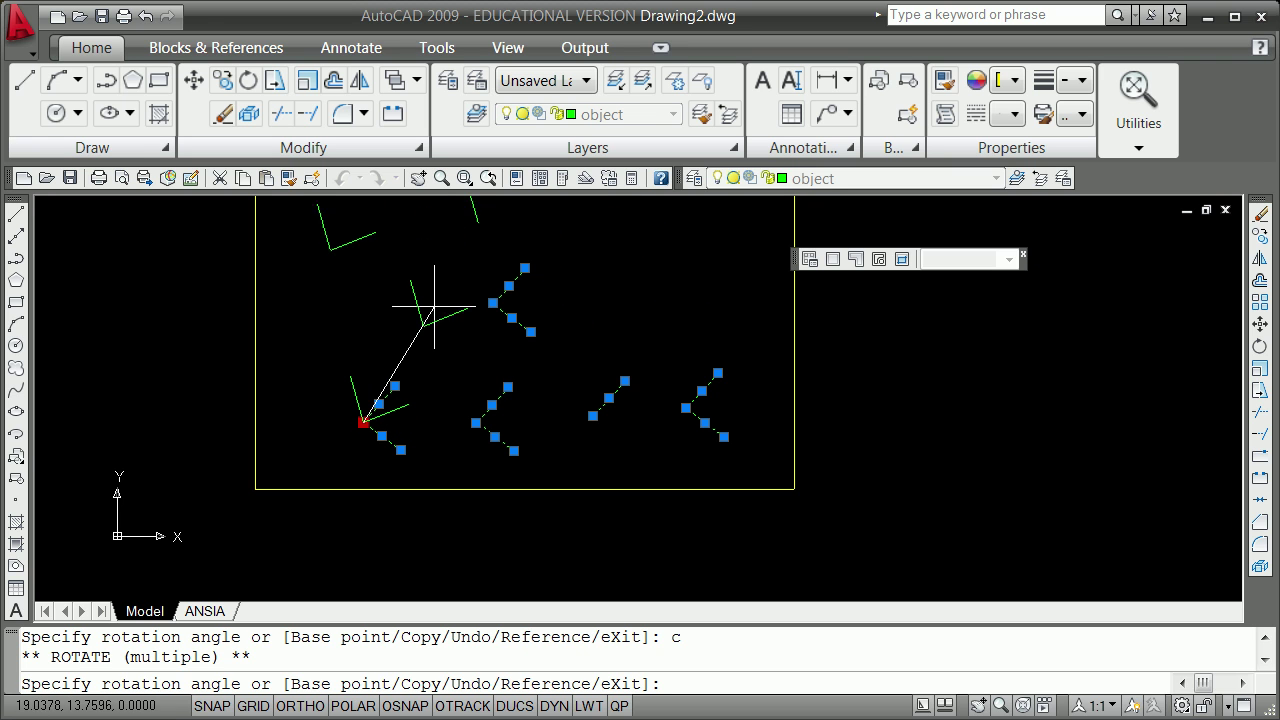
type("45")
key("Return")
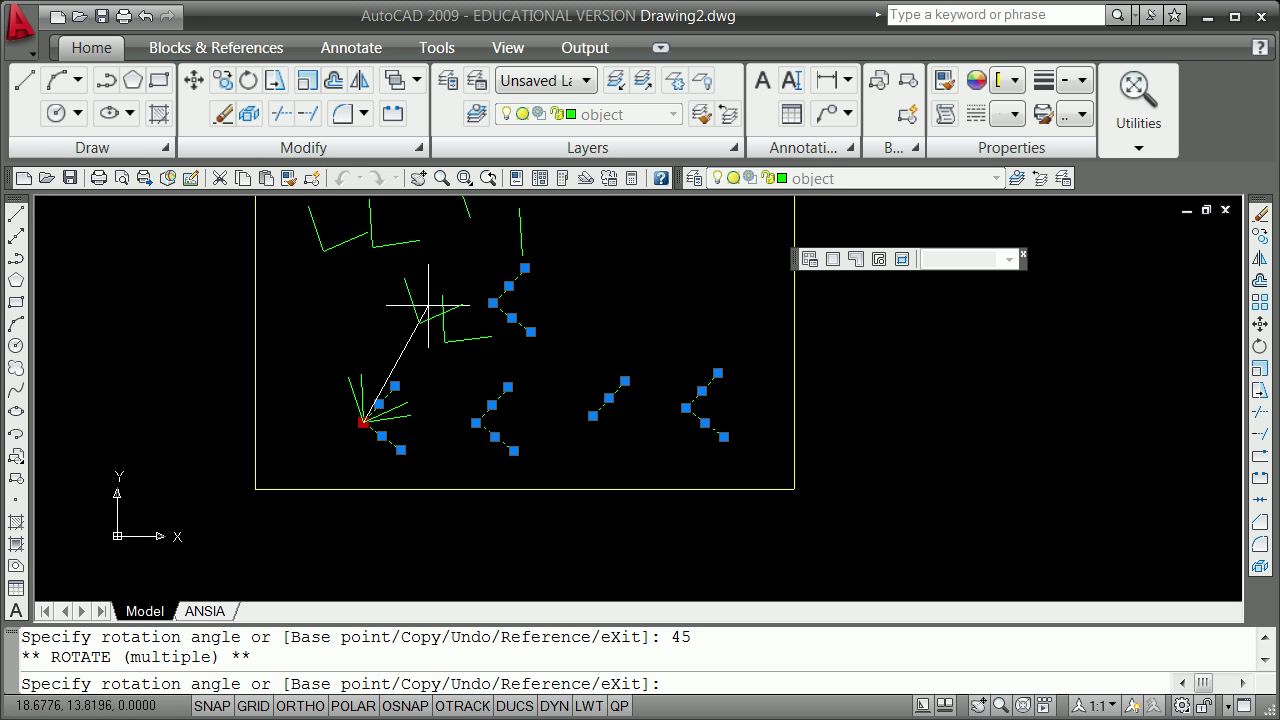
key("Escape")
key("Escape")
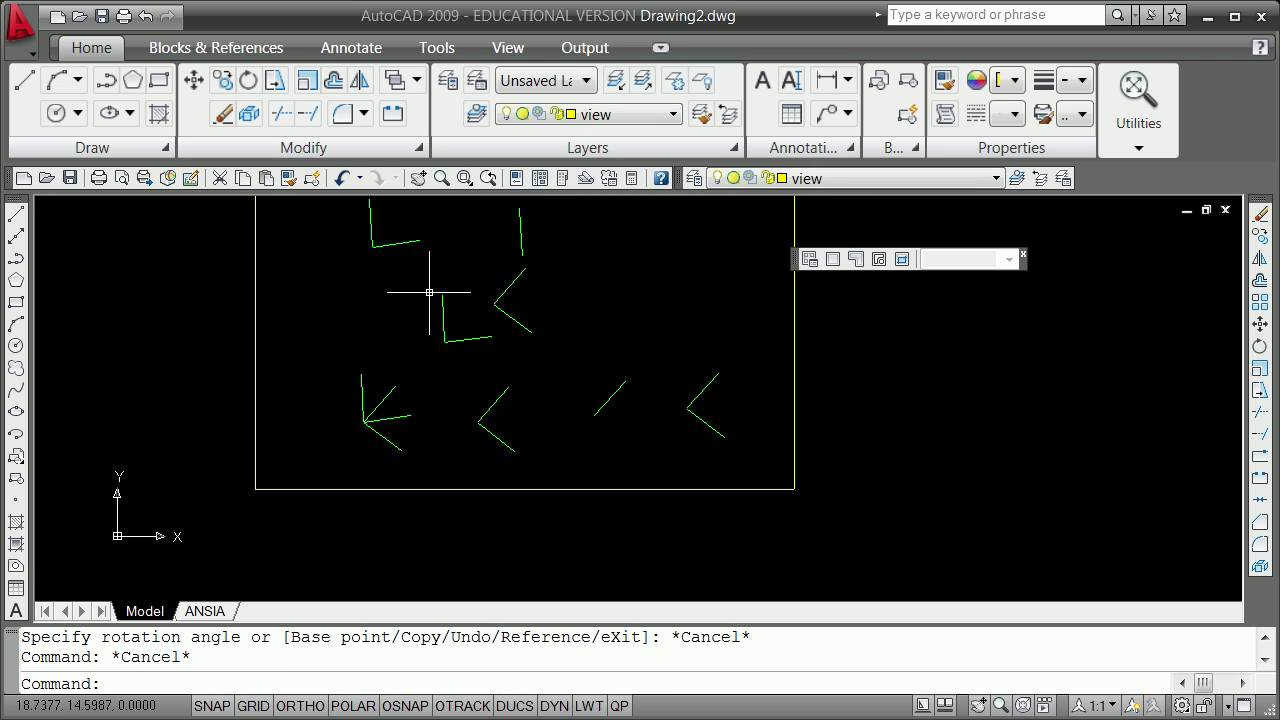
left_click(340, 360)
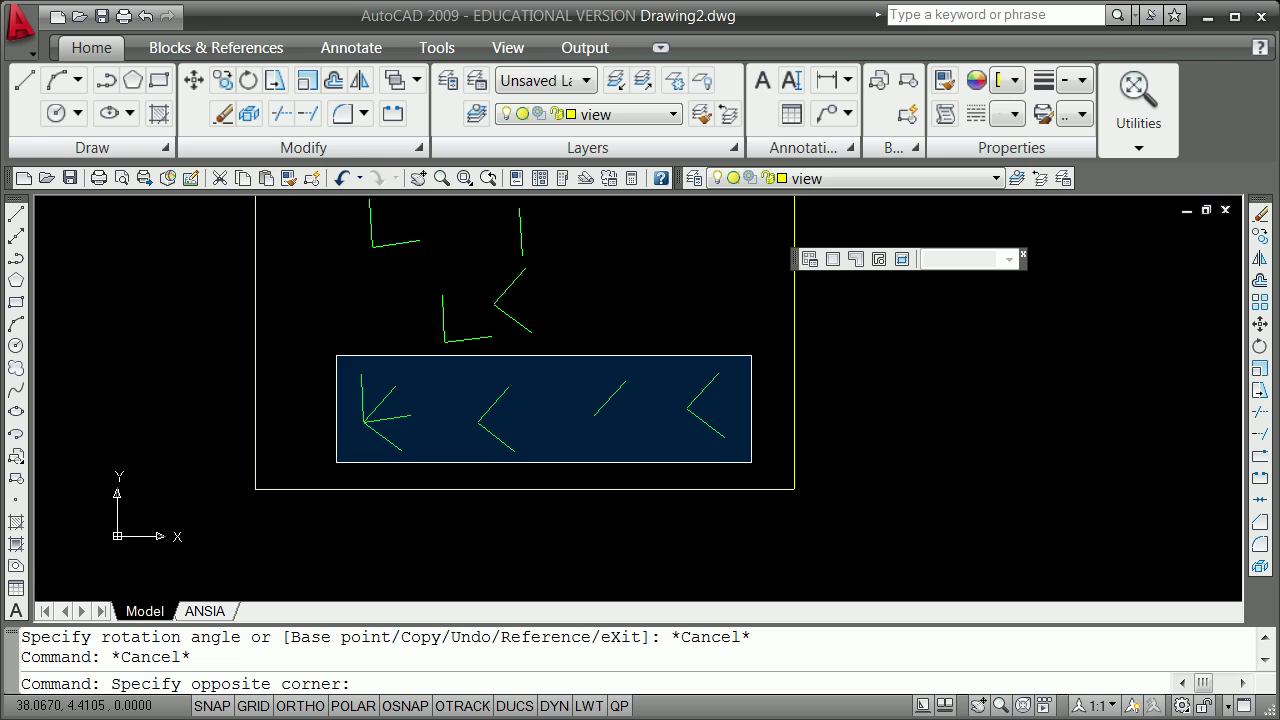
Select the four lower shapes and begin a reference-angle rotate-copy from the fan vertex, starting the reference at @.
left_click(751, 463)
left_click(362, 421)
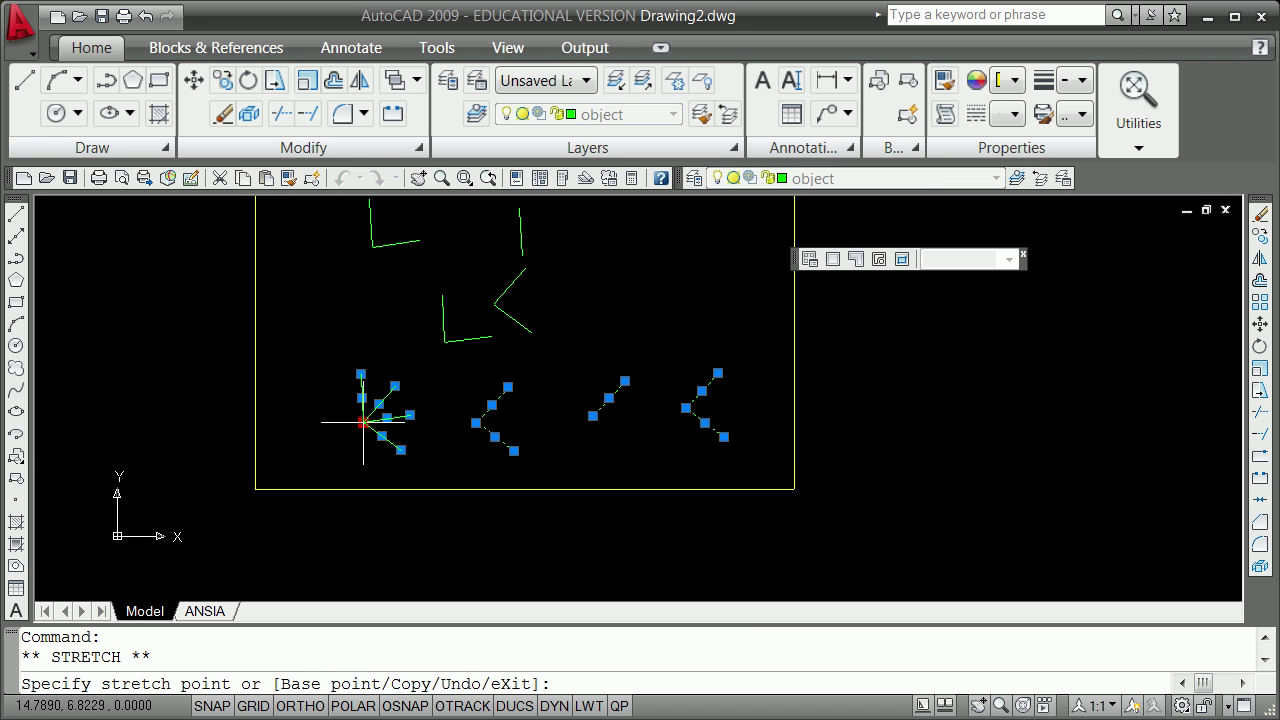
key("space")
key("space")
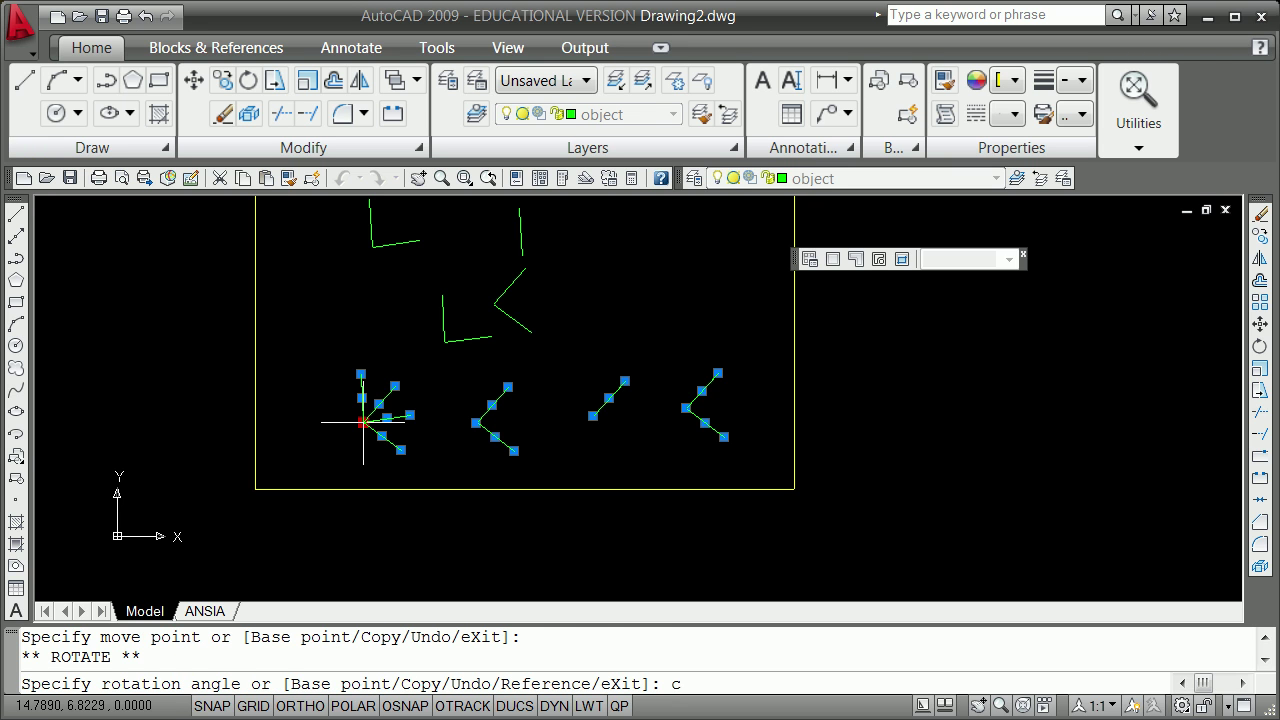
type("c")
key("Return")
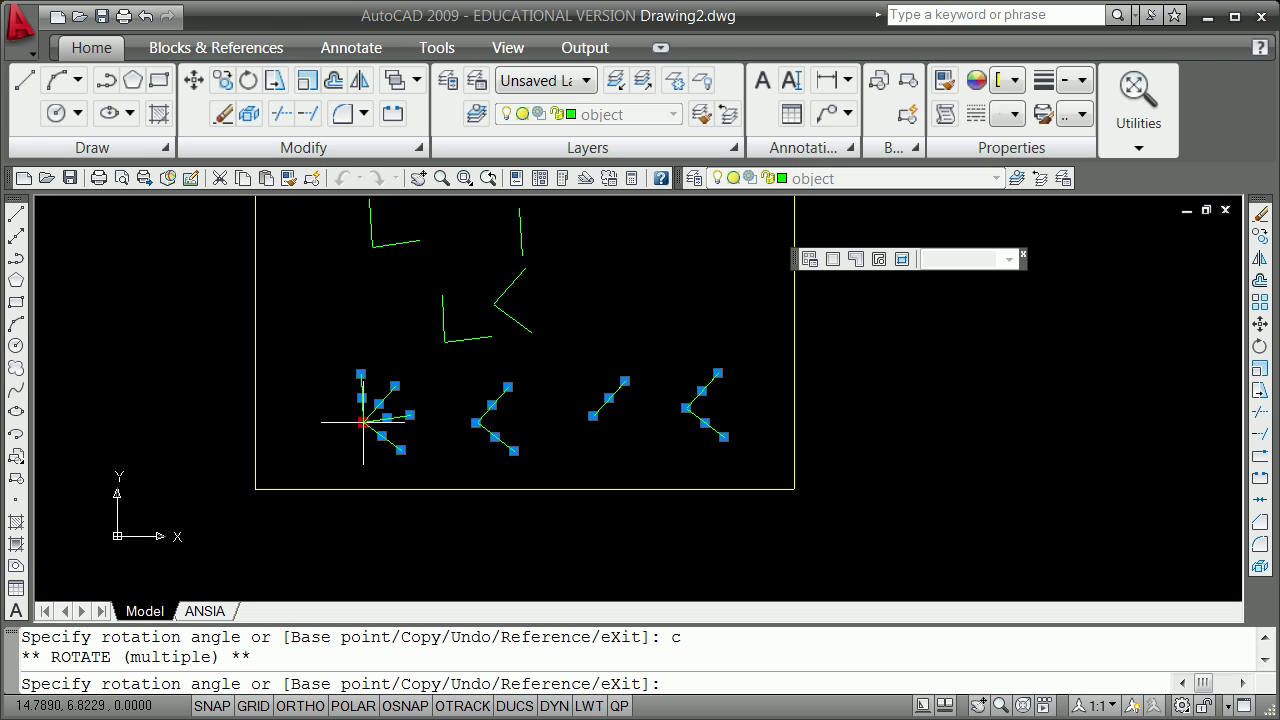
type("ref")
key("Return")
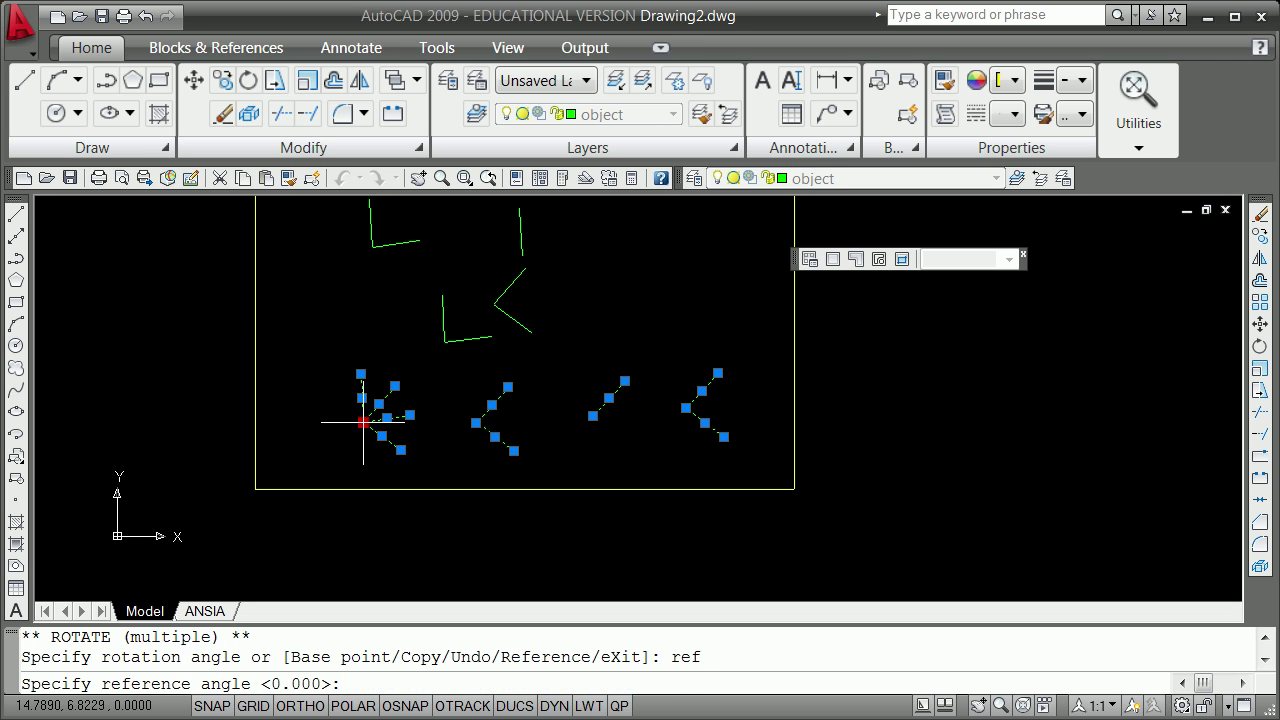
type("@")
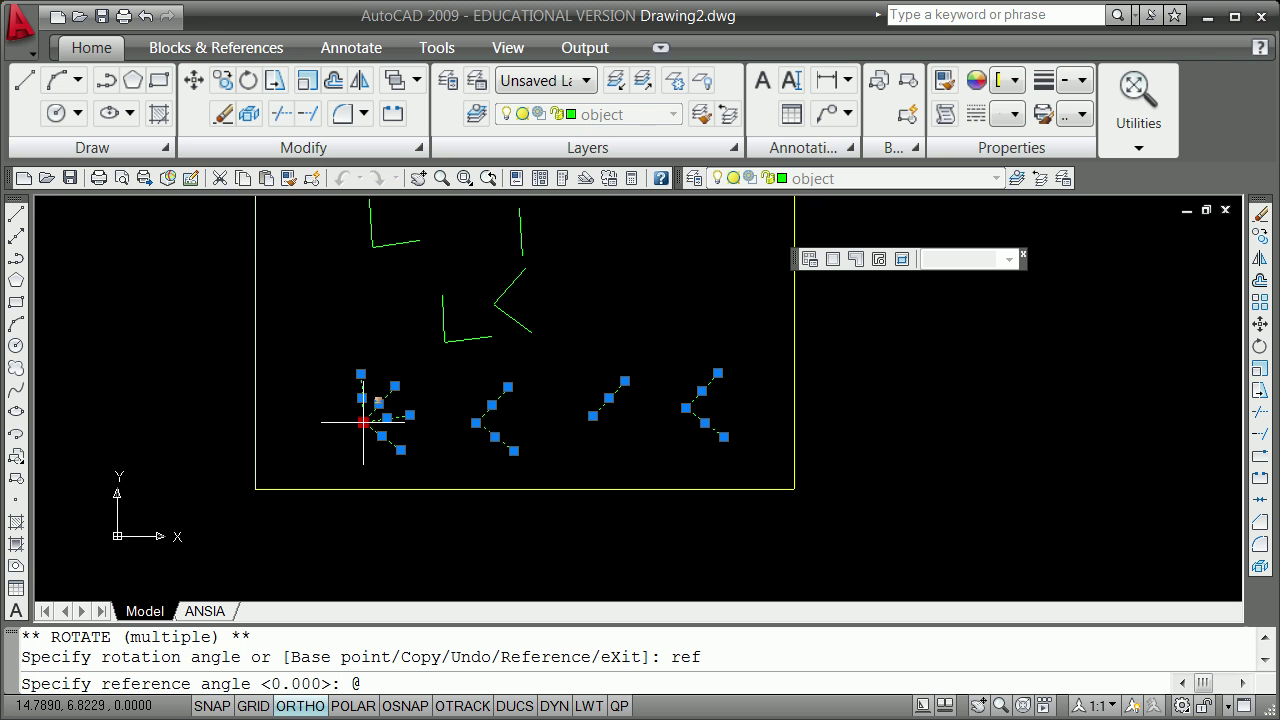
key("Return")
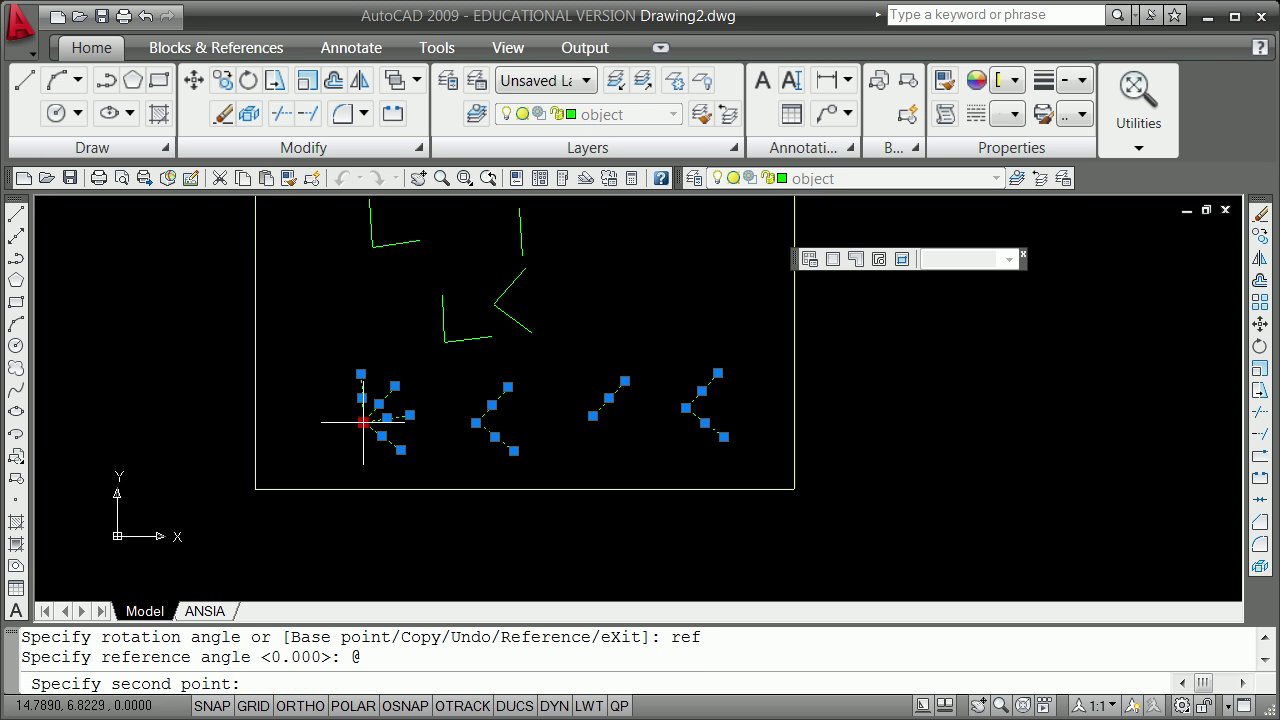
Snap the reference to the right chevron's endpoint and the new angle to another endpoint, placing the copies.
right_click(668, 448, "shift")
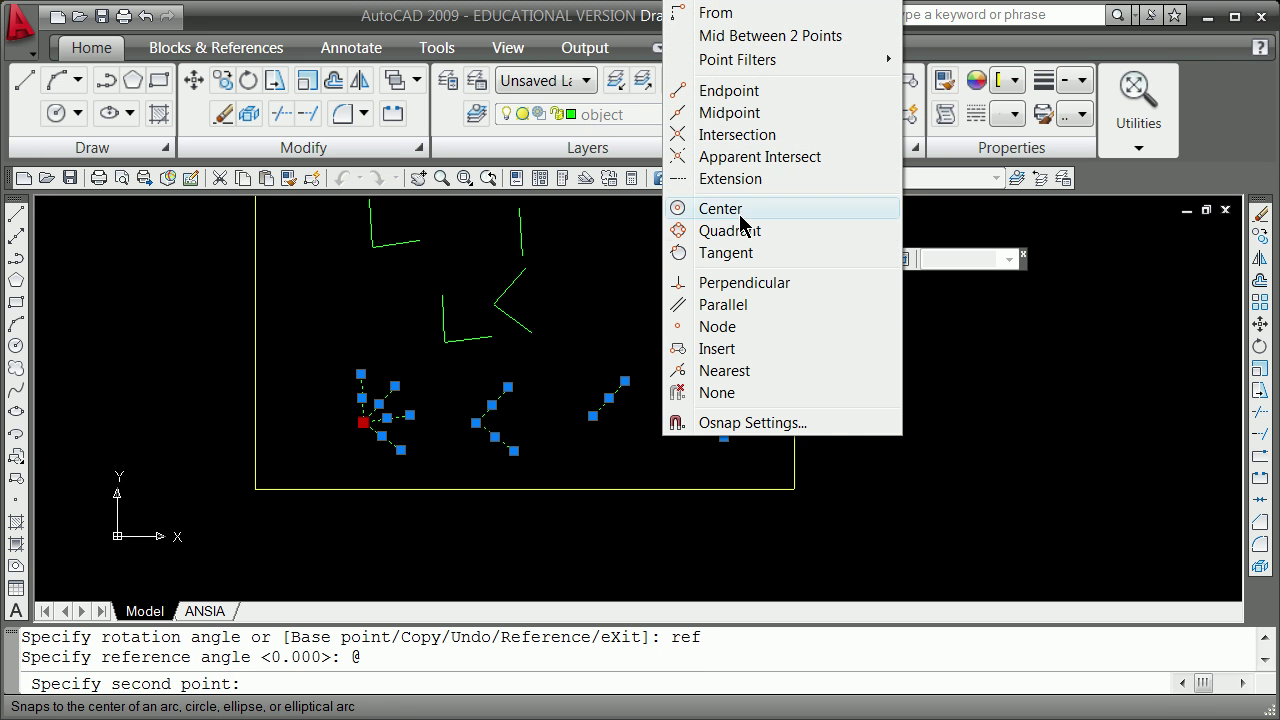
left_click(718, 90)
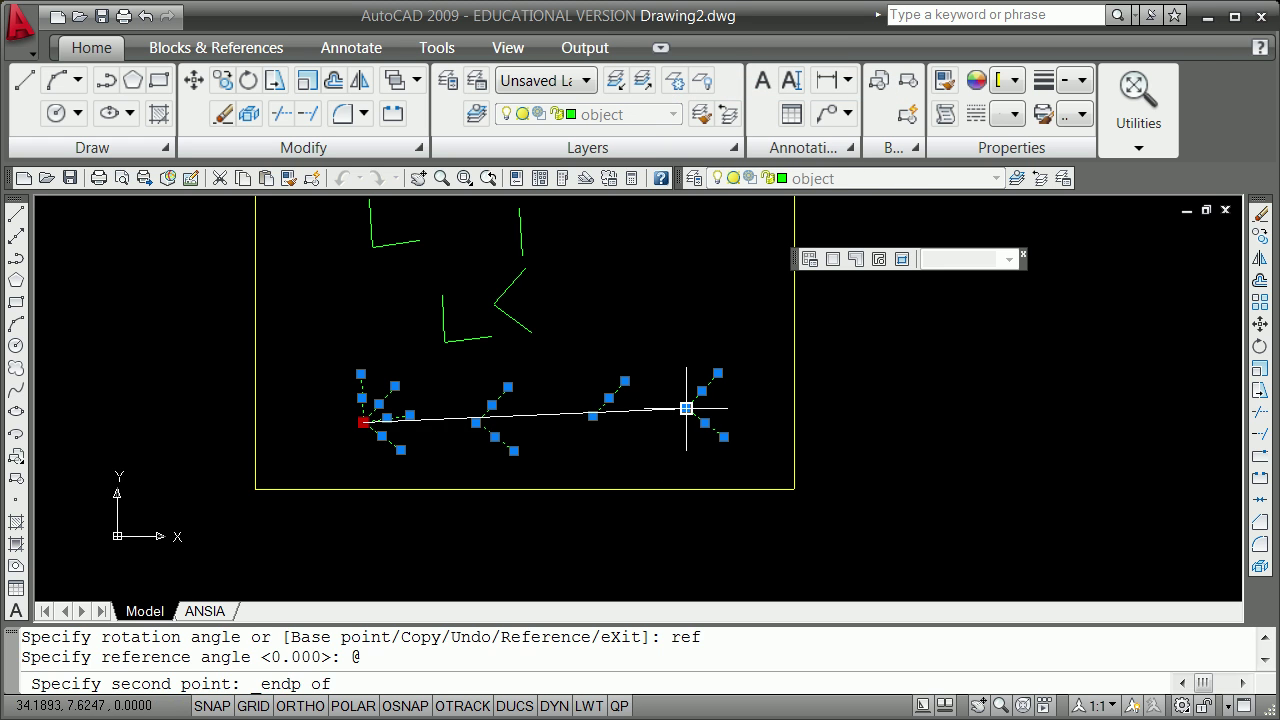
left_click(686, 408)
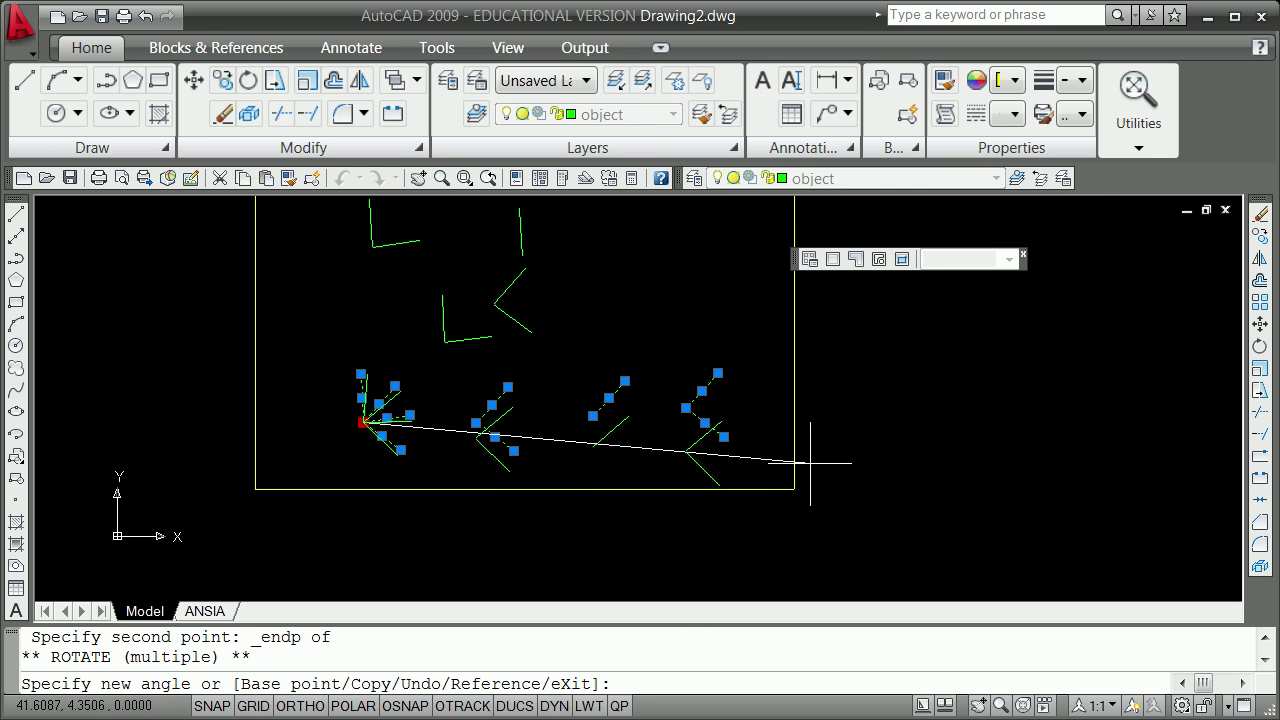
right_click(863, 430, "shift")
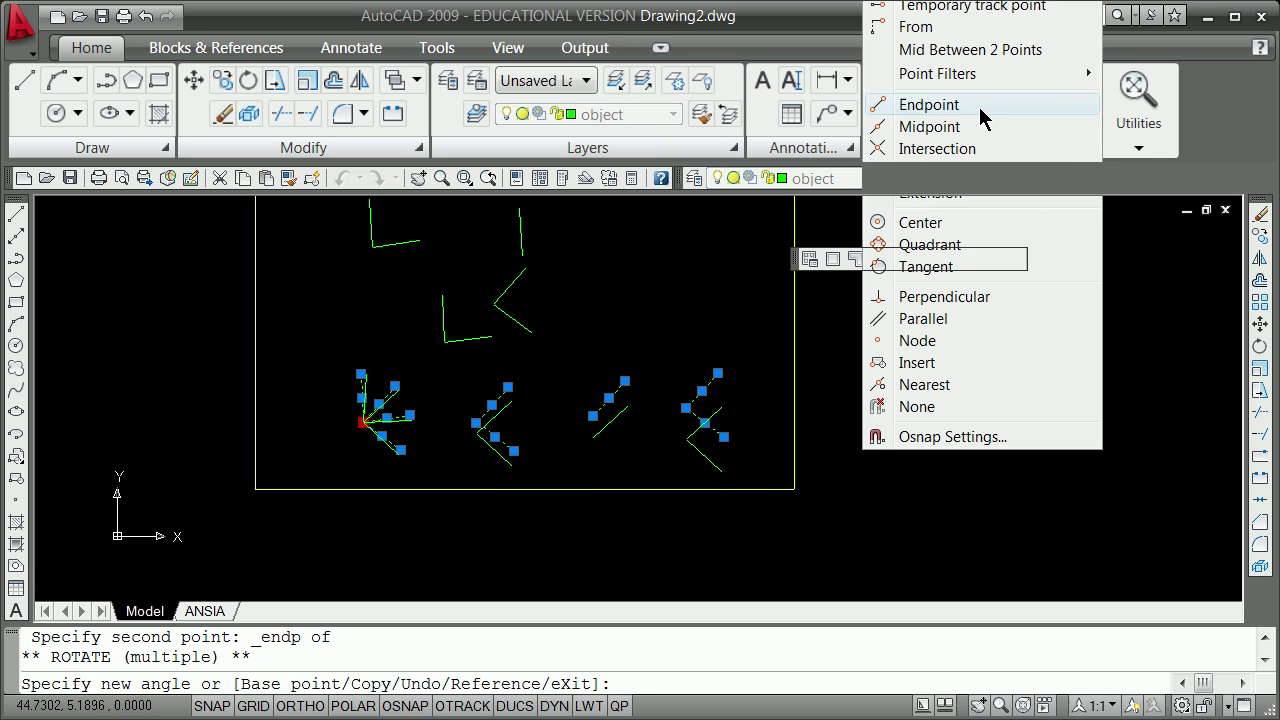
left_click(982, 108)
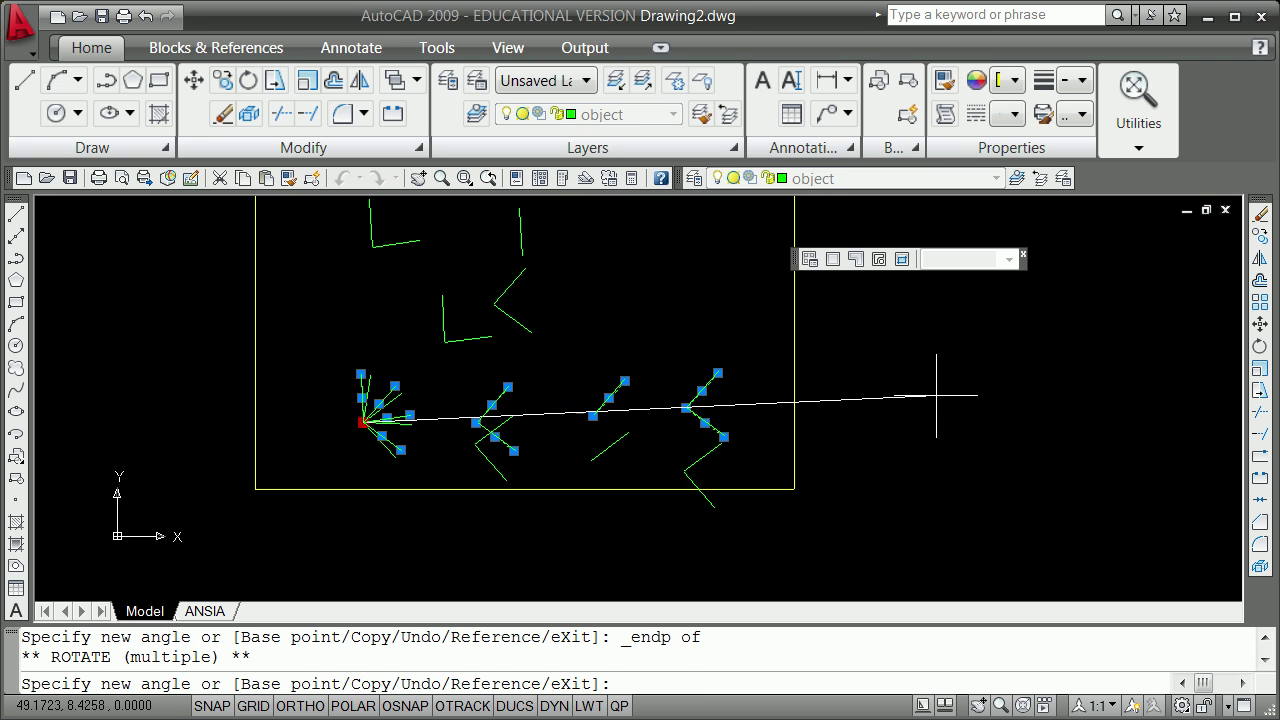
key("Escape")
key("Escape")
key("Escape")
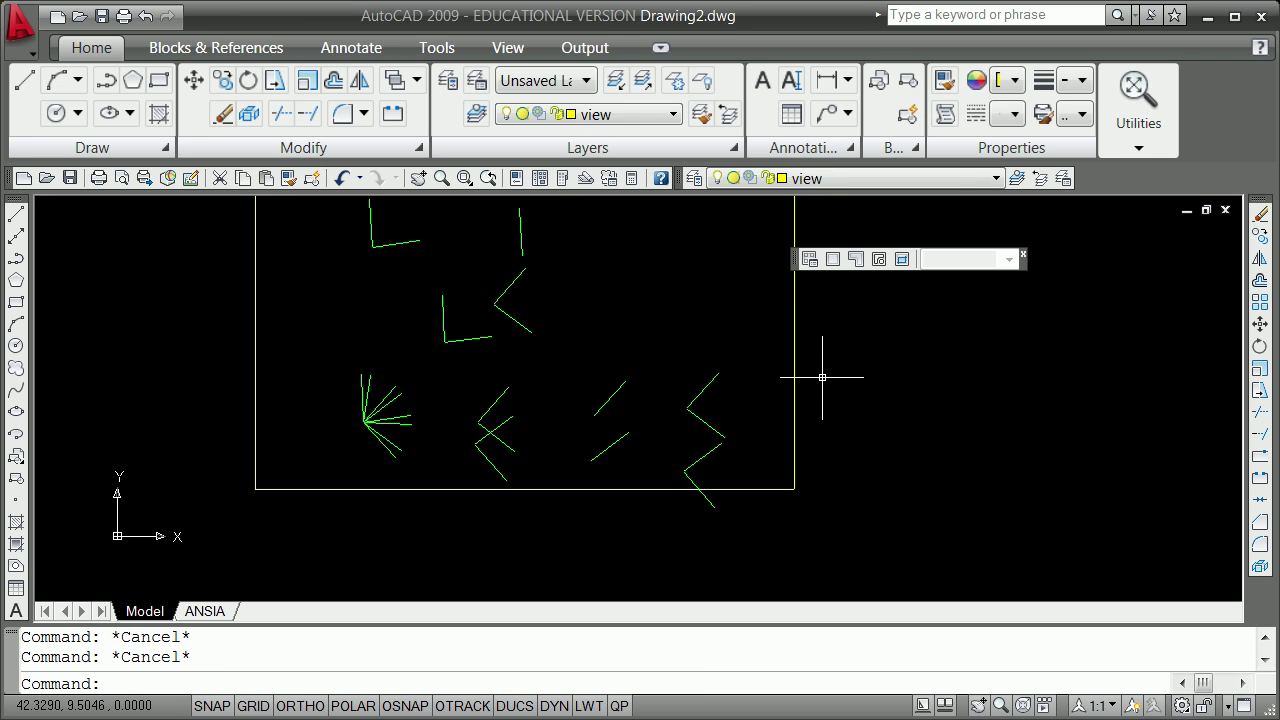
Window-select the upper L-shaped pieces.
scroll(462, 270, "down", 2)
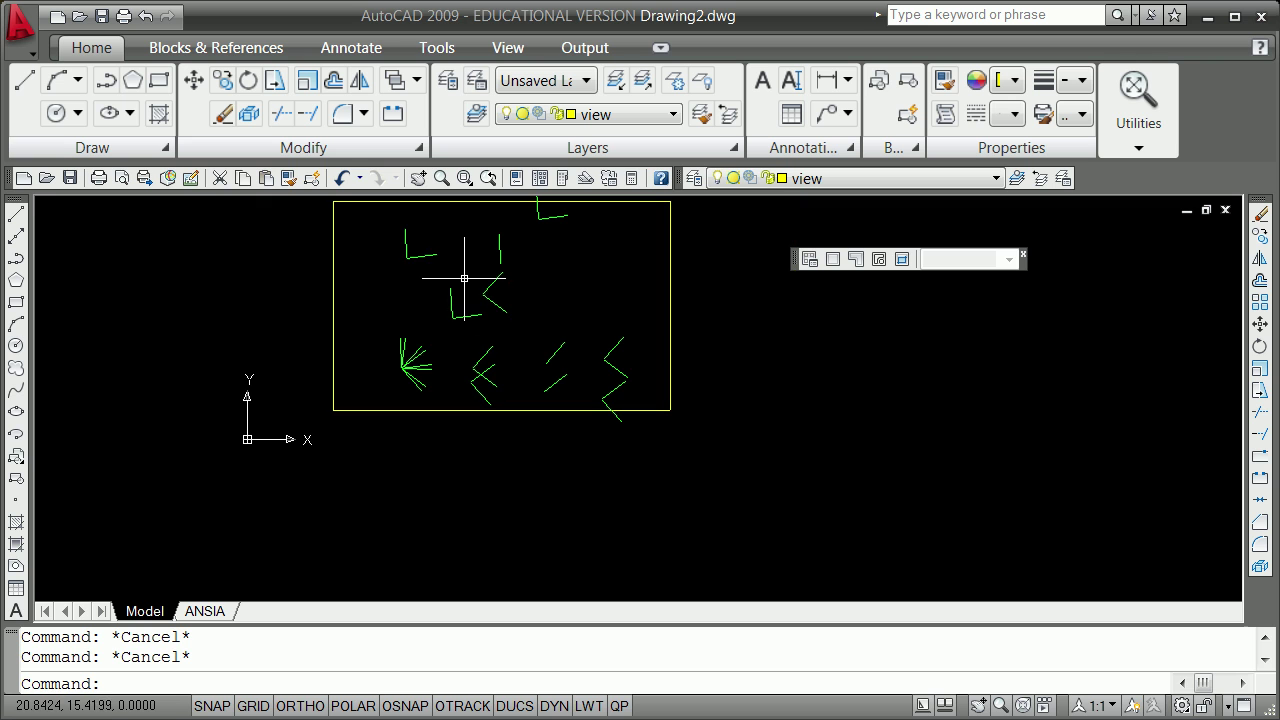
left_click(368, 218)
left_click(536, 356)
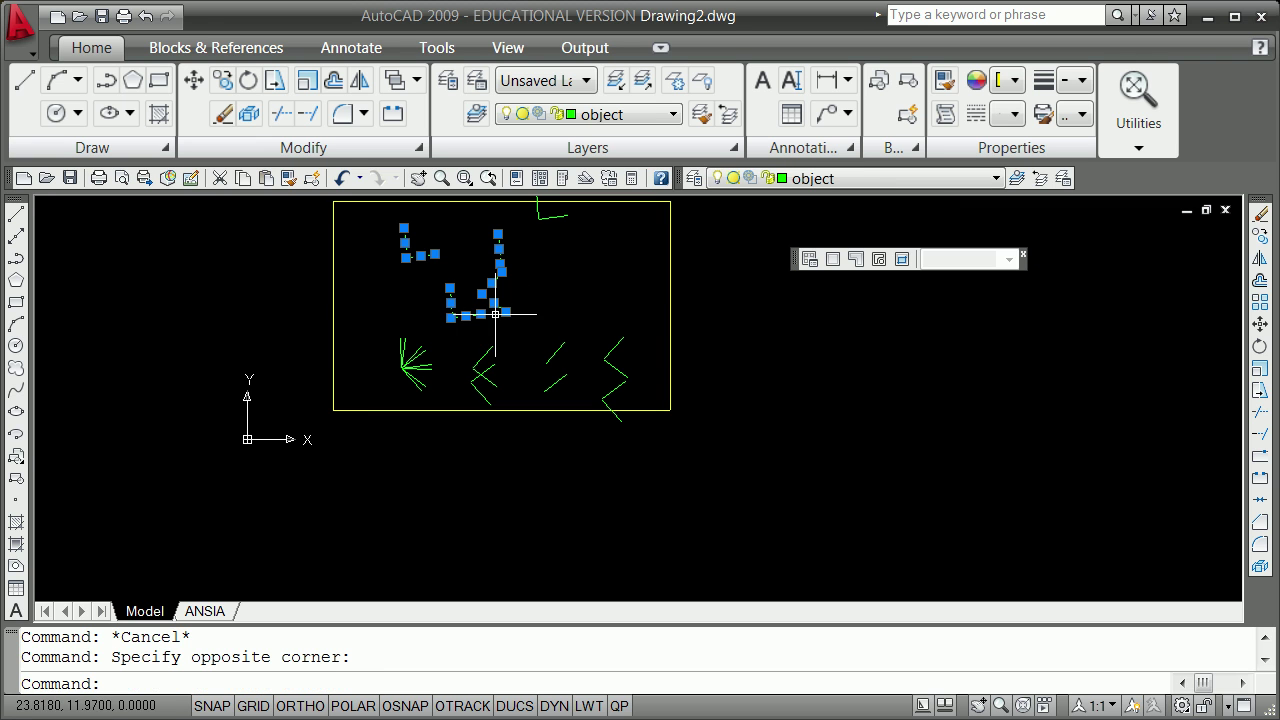